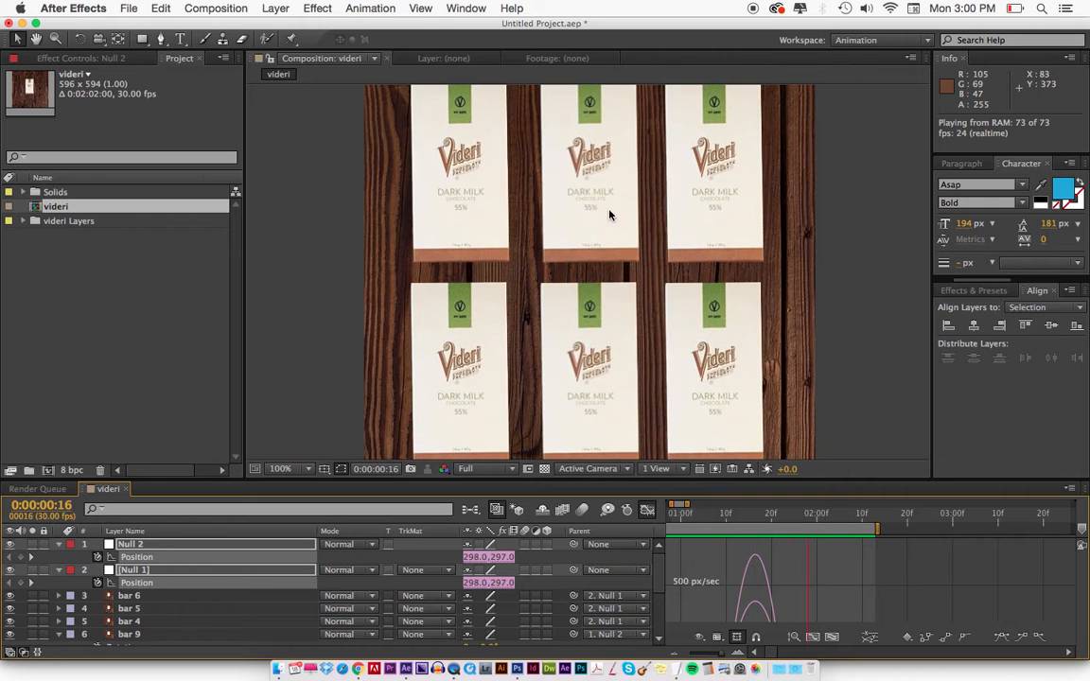
# Switch to Chrome and examine the Videri Chocolate Factory Instagram post showing six chocolate bars, including its likes.
pyautogui.press('super+Tab')
pyautogui.press('super+Tab')
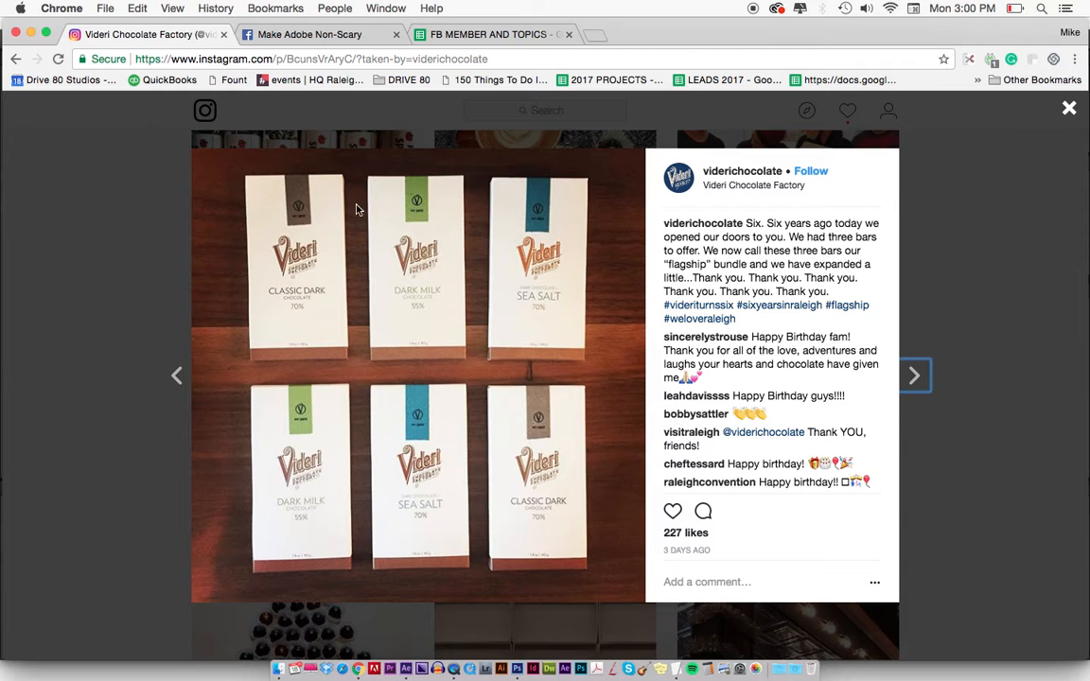
pyautogui.press('super+Tab')
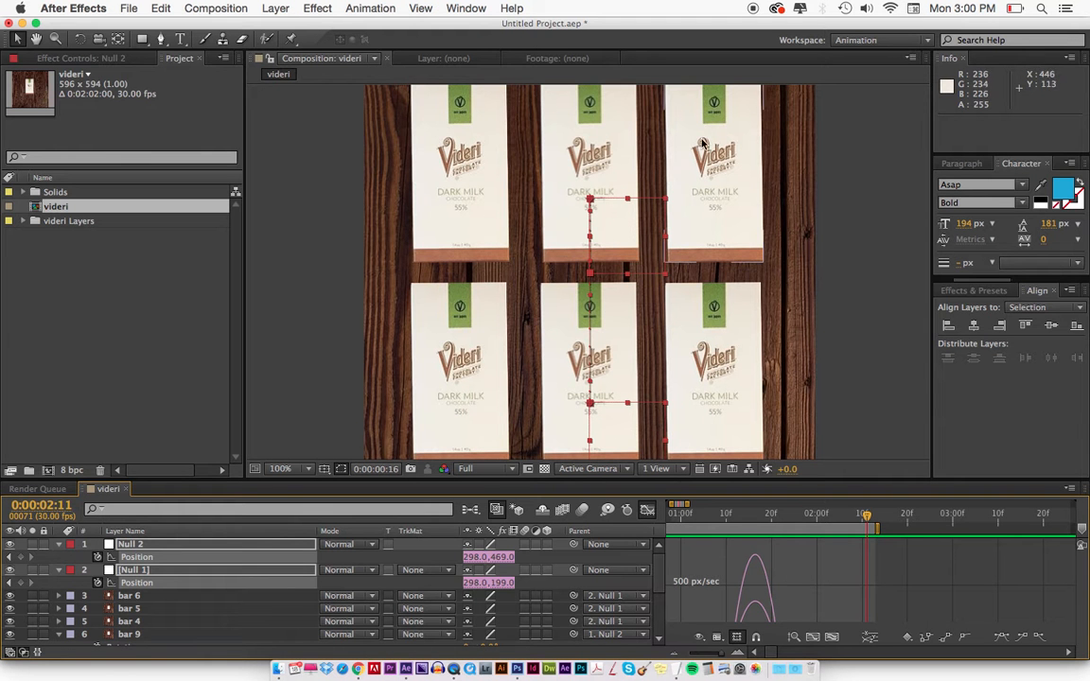
pyautogui.press('super+Tab')
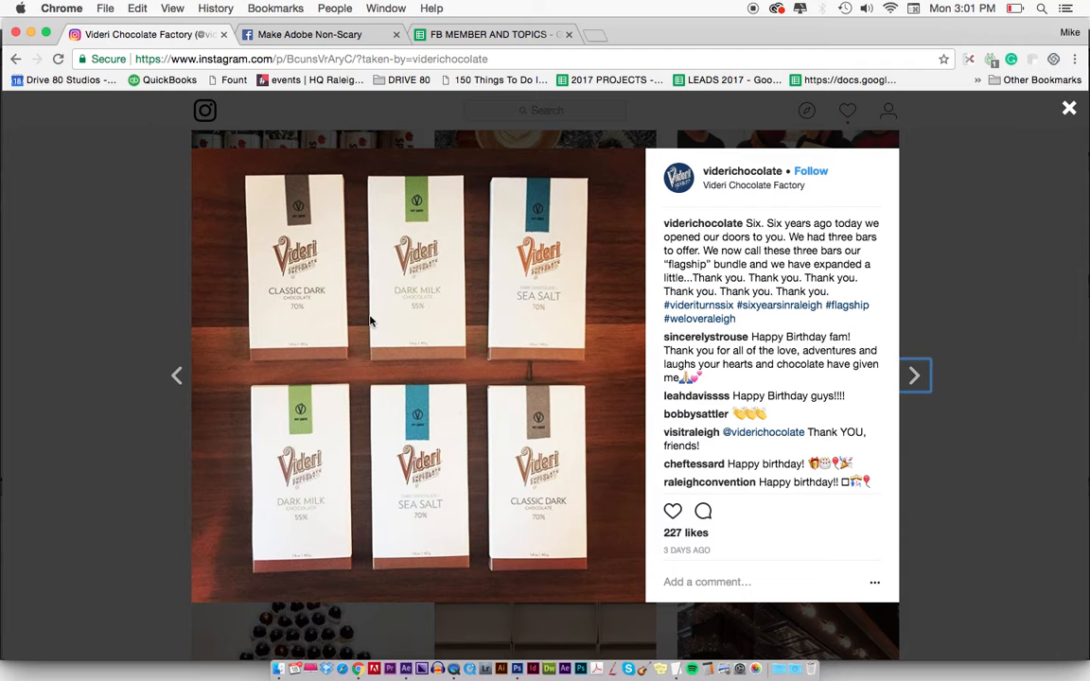
pyautogui.click(685, 534)
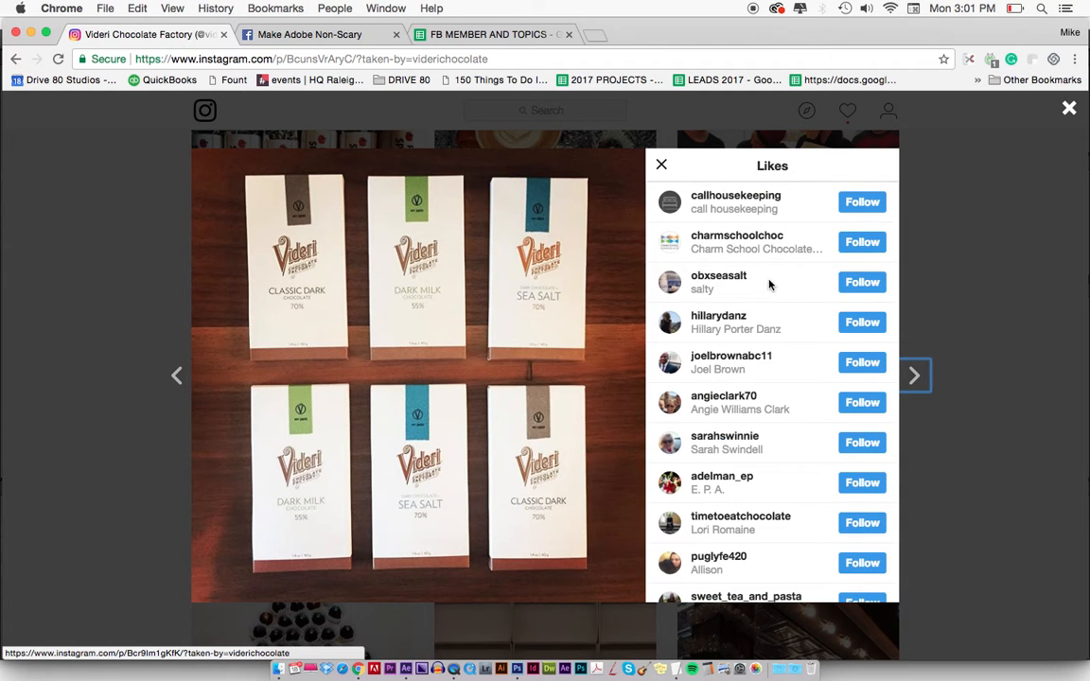
pyautogui.click(661, 164)
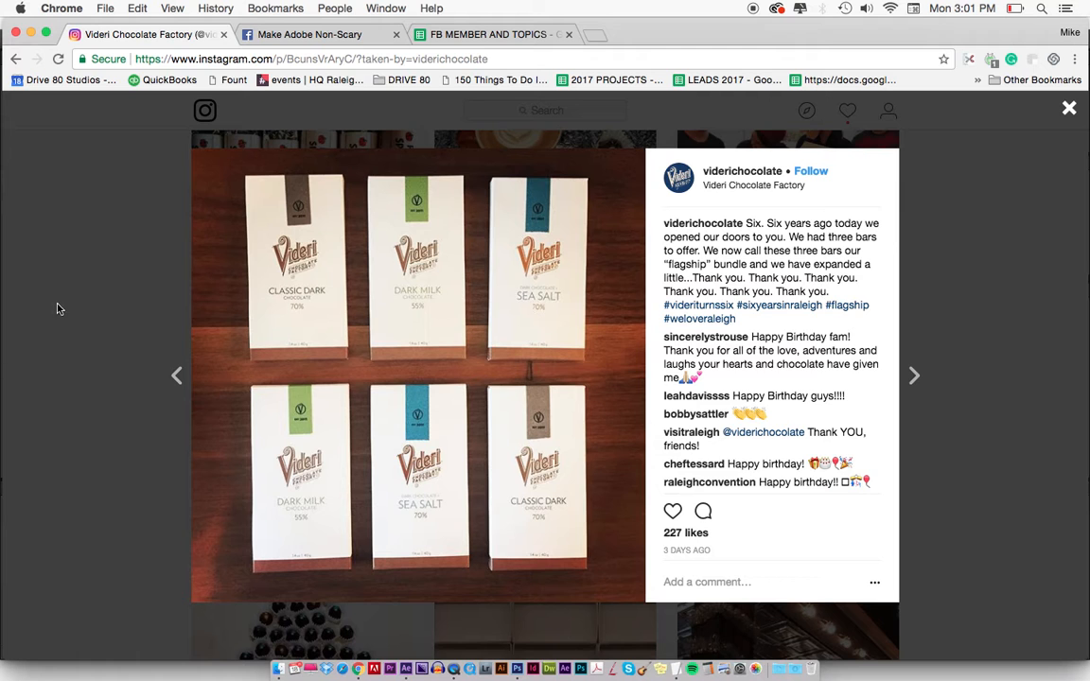
# Close the post and look over the Videri Chocolate Factory profile's photo grid and business description.
pyautogui.click(132, 319)
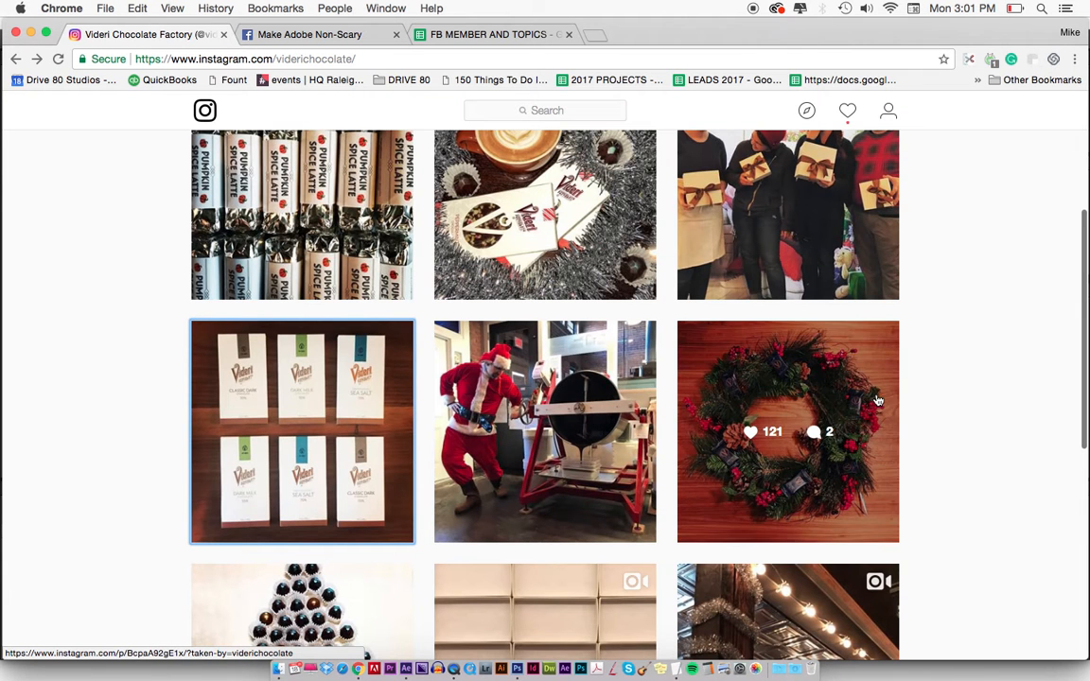
pyautogui.scroll(-3, 951, 410)
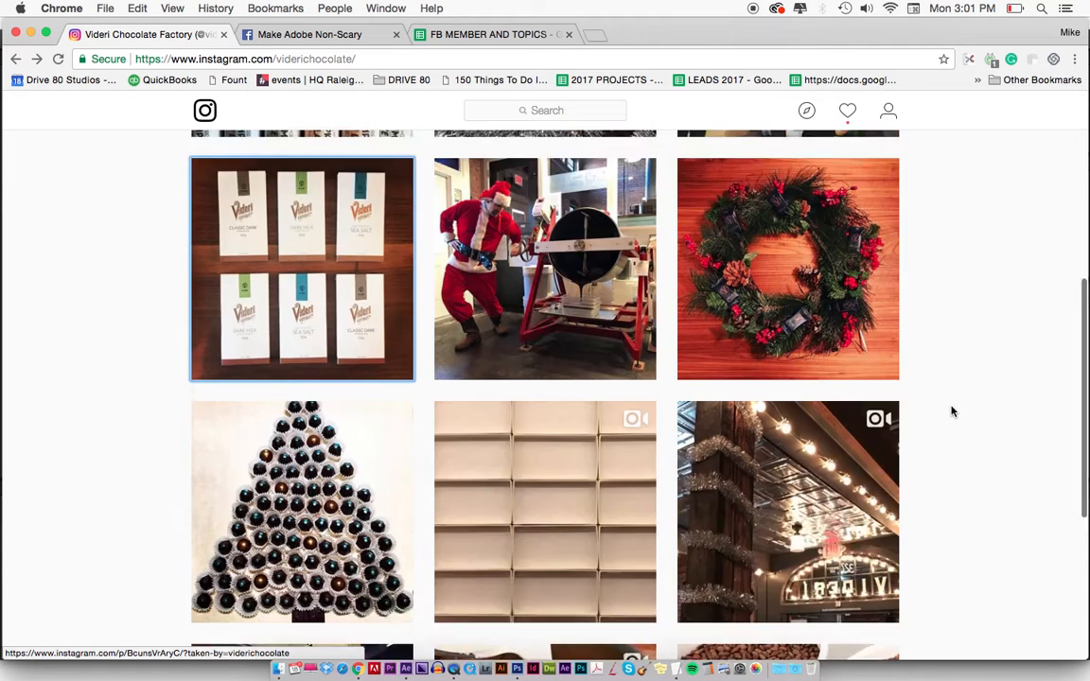
pyautogui.scroll(2, 952, 411)
pyautogui.scroll(5, 300, 309)
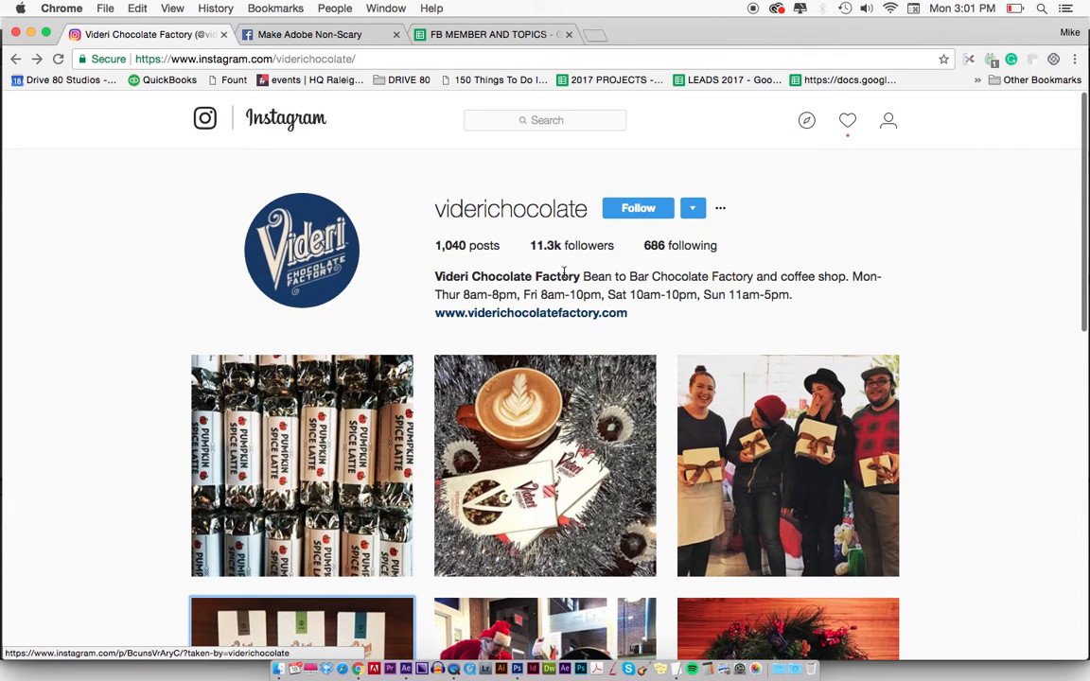
pyautogui.tripleClick(552, 276)
pyautogui.click(930, 283)
pyautogui.scroll(-2, 931, 285)
pyautogui.scroll(2, 931, 285)
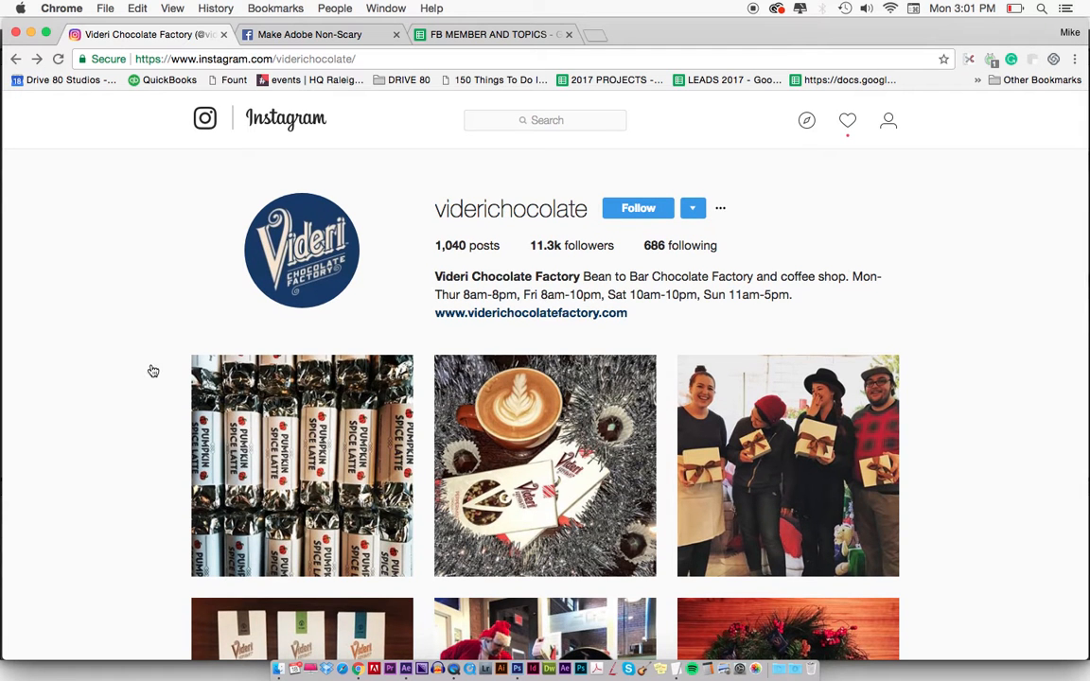
# Switch back to After Effects and preview the videri composition's finished animation at 50% zoom.
pyautogui.press('super+Tab')
pyautogui.click(388, 357)
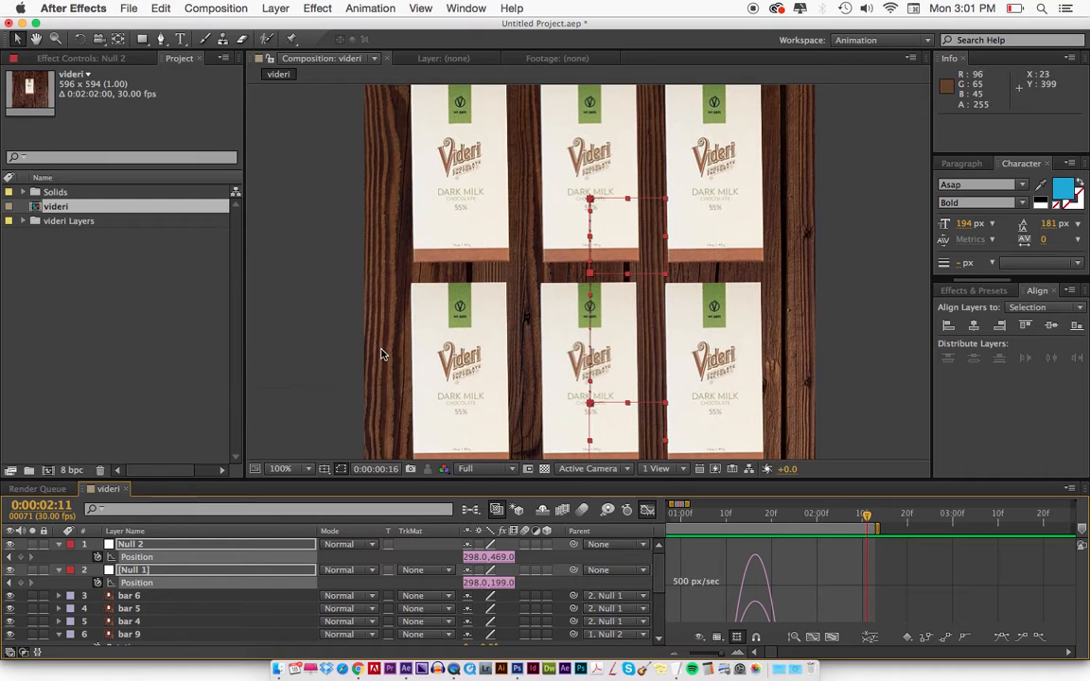
pyautogui.press(',')
pyautogui.click(393, 238)
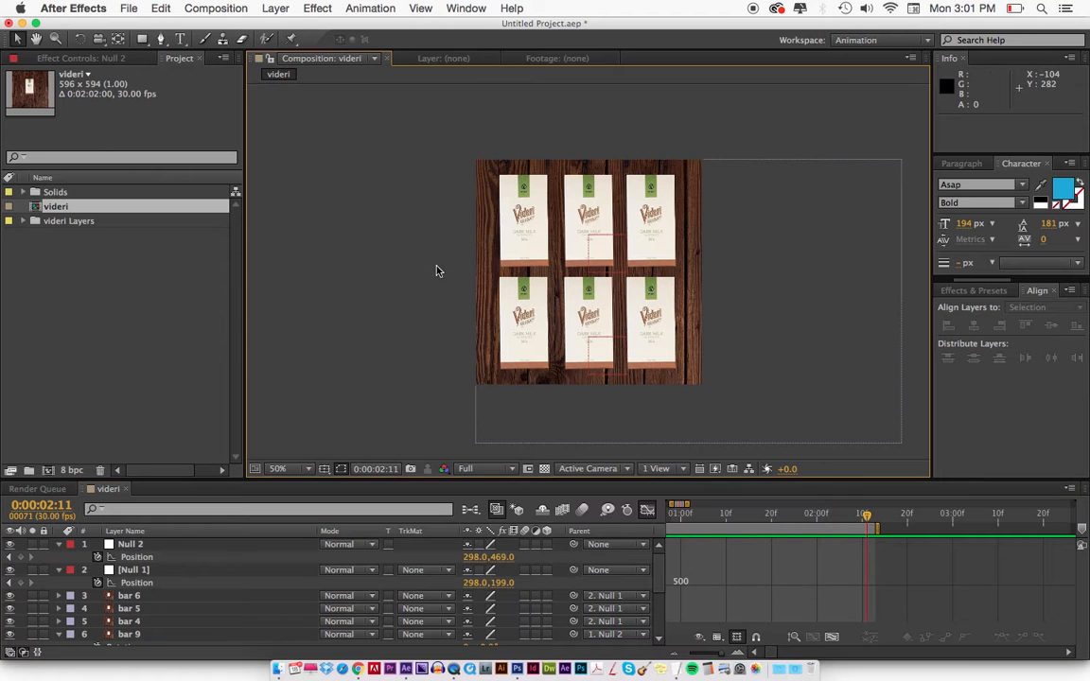
pyautogui.press('KP_0')
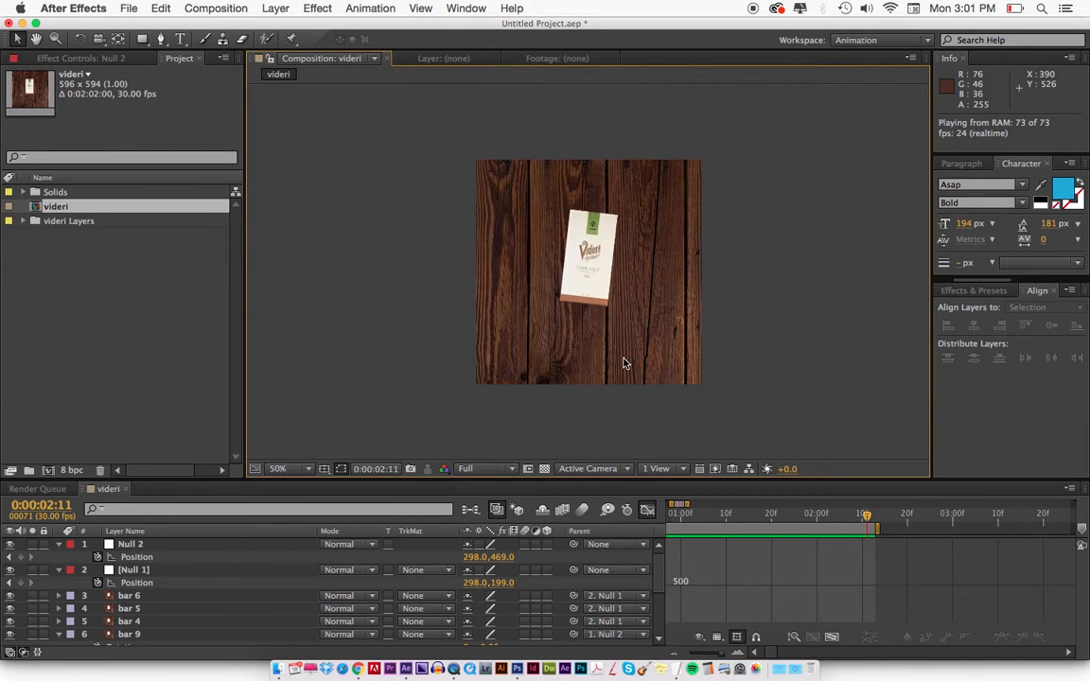
pyautogui.press('space')
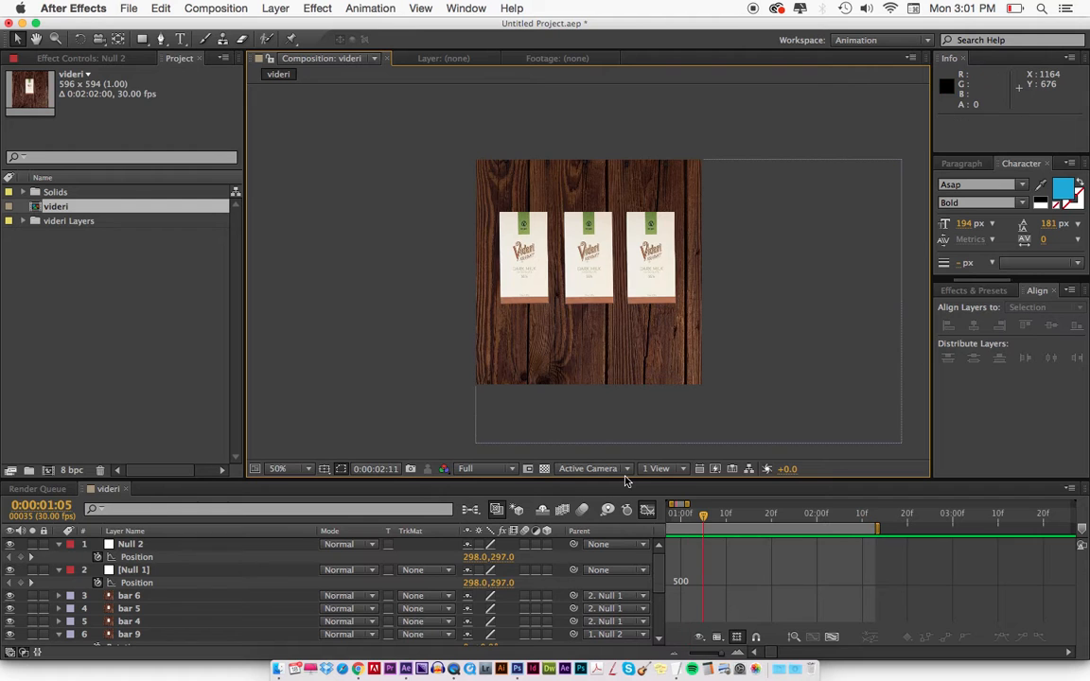
# Show layer bars instead of the graph editor and make the timeline area taller.
pyautogui.hotkey('shift', 'F3')
pyautogui.press('-')
pyautogui.press('-')
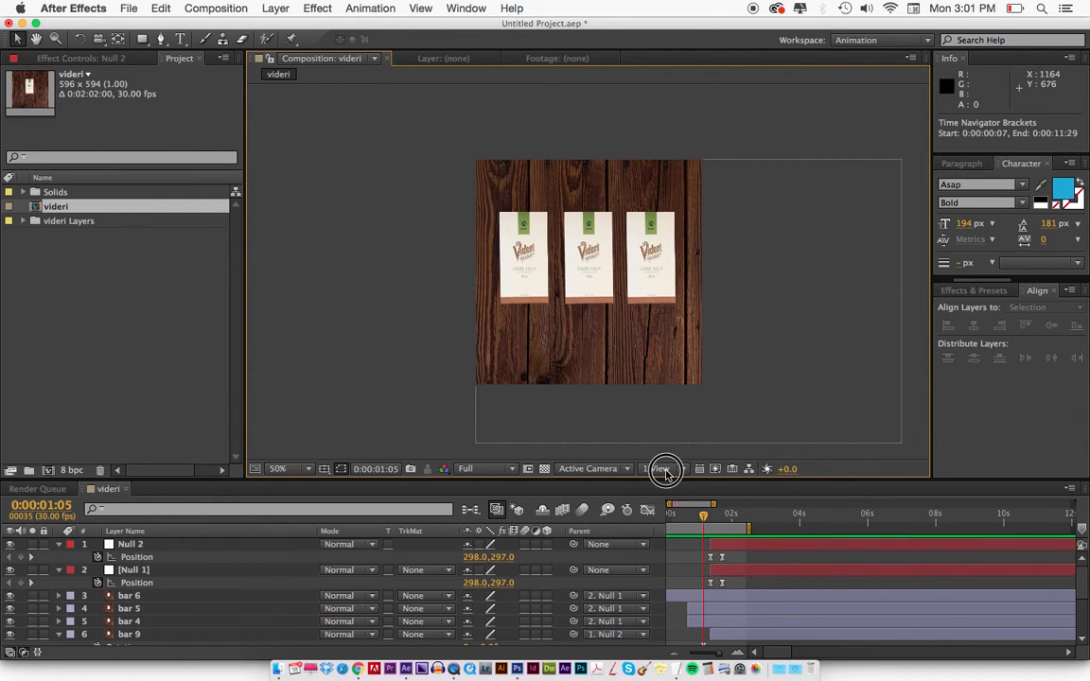
pyautogui.moveTo(668, 478); pyautogui.dragTo(658, 422)
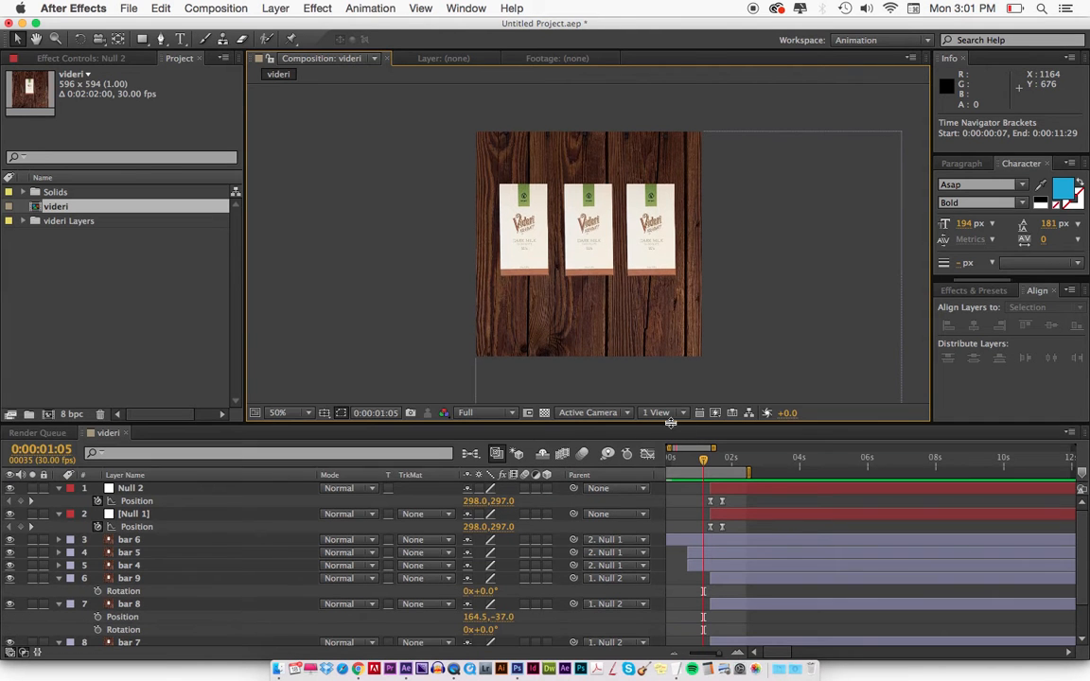
# Bring bar 6 to the top of the layer stack and delete both nulls and all other bar layers.
pyautogui.click(713, 541)
pyautogui.press('shift+super+bracketright')
pyautogui.click(734, 498)
pyautogui.scroll(-3, 736, 618)
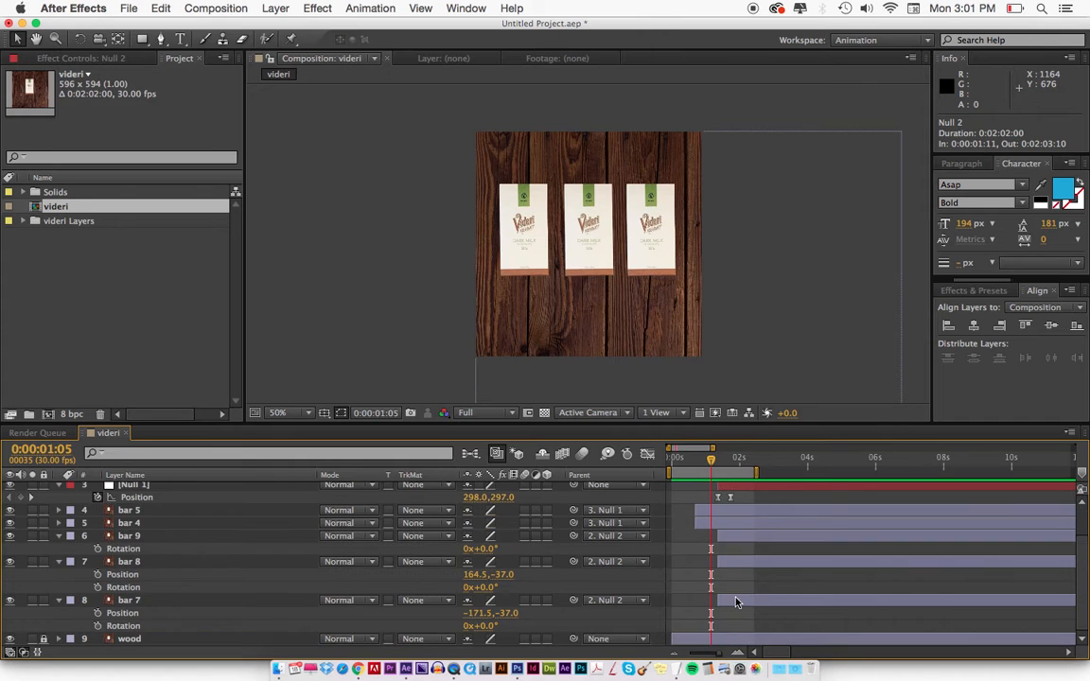
pyautogui.keyDown('shift'); pyautogui.click(736, 602); pyautogui.keyUp('shift')
pyautogui.press('Delete')
# Reveal the rotation of the bar 6 layer and delete its existing rotation keyframes.
pyautogui.click(694, 494)
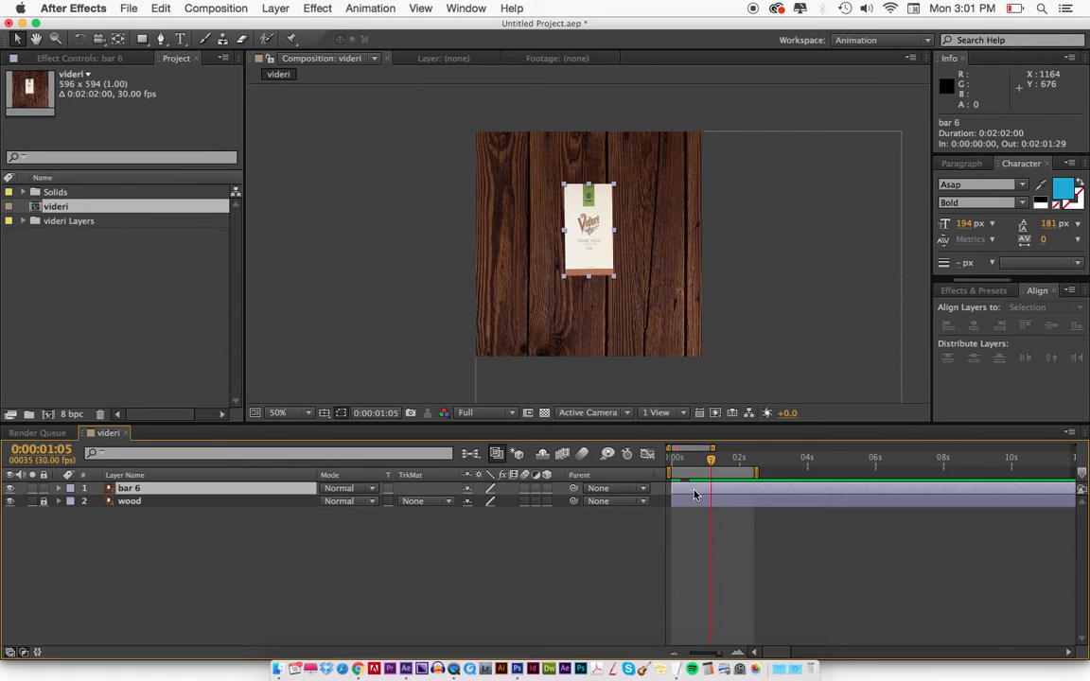
pyautogui.press('r')
pyautogui.moveTo(744, 546); pyautogui.dragTo(605, 480)
pyautogui.press('Delete')
pyautogui.press('-')
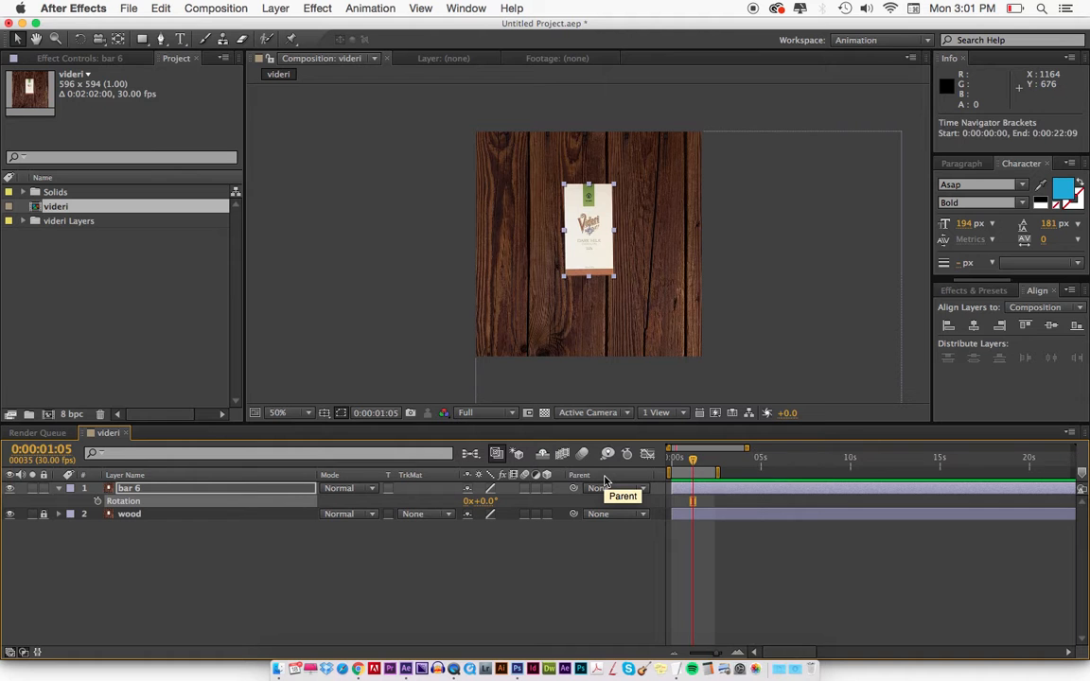
# Add a 0° rotation keyframe to bar 6 at 0:00:00:00.
pyautogui.press('Home')
pyautogui.press('=')
pyautogui.press('=')
pyautogui.press('=')
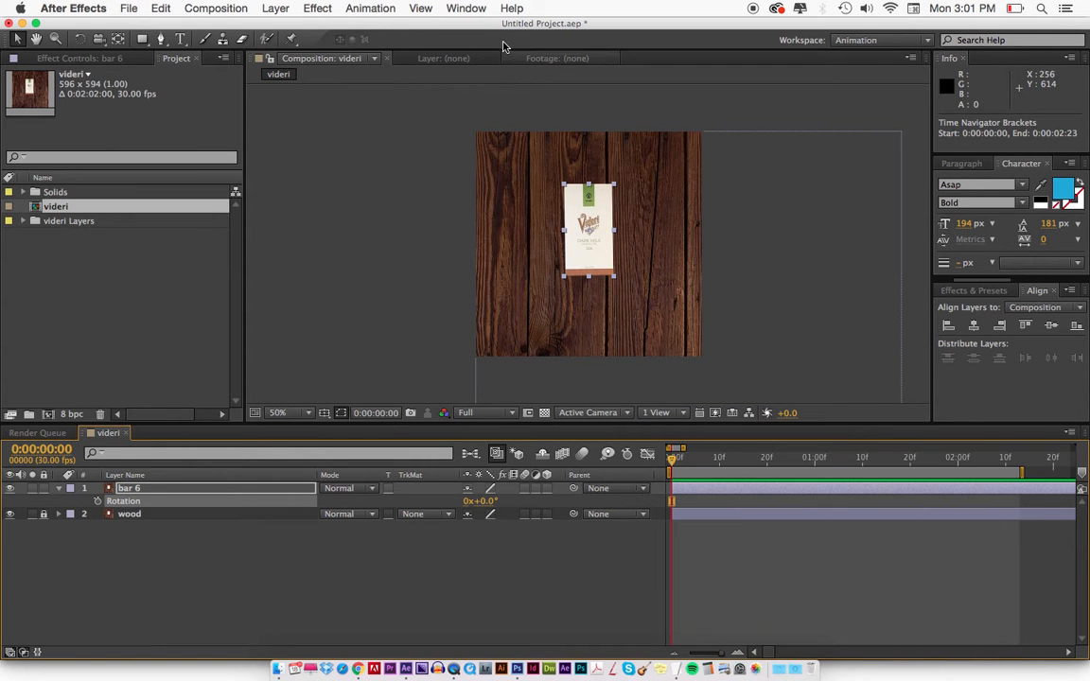
pyautogui.scroll(4, 588, 322)
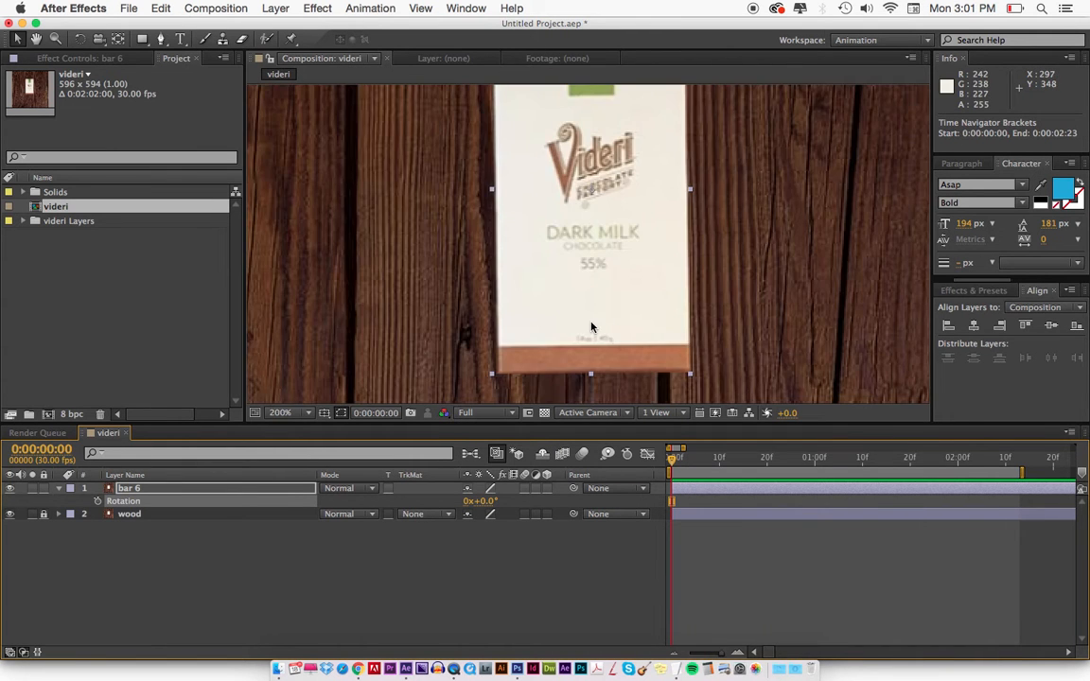
pyautogui.scroll(-4, 591, 325)
pyautogui.press('=')
pyautogui.press('=')
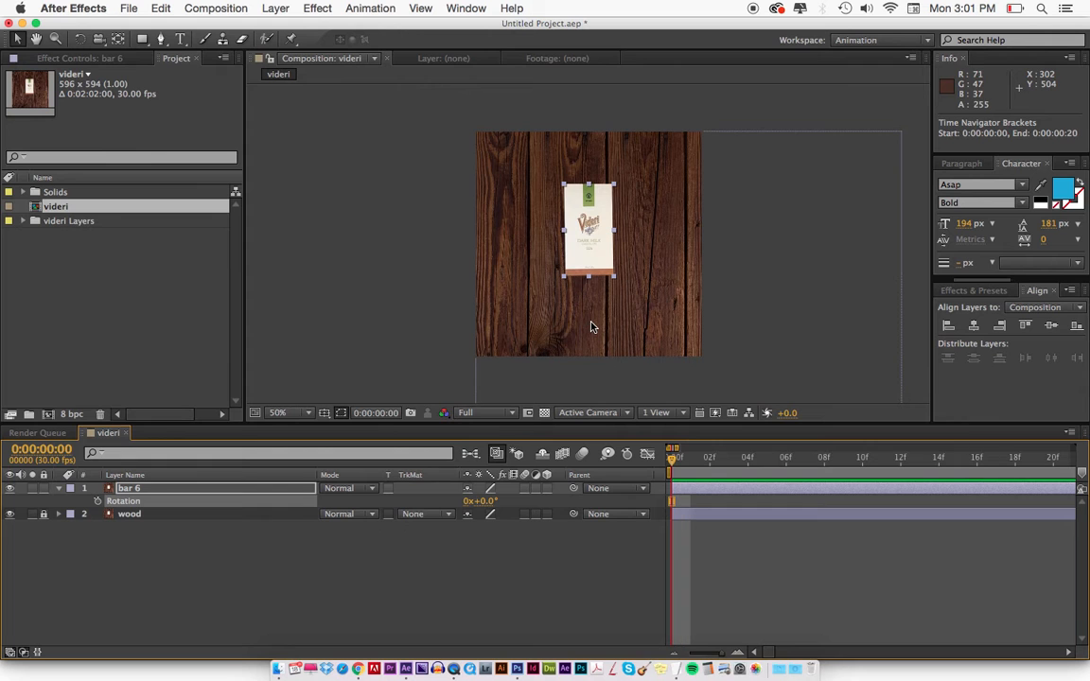
pyautogui.hotkey('alt', 'shift', 'r')
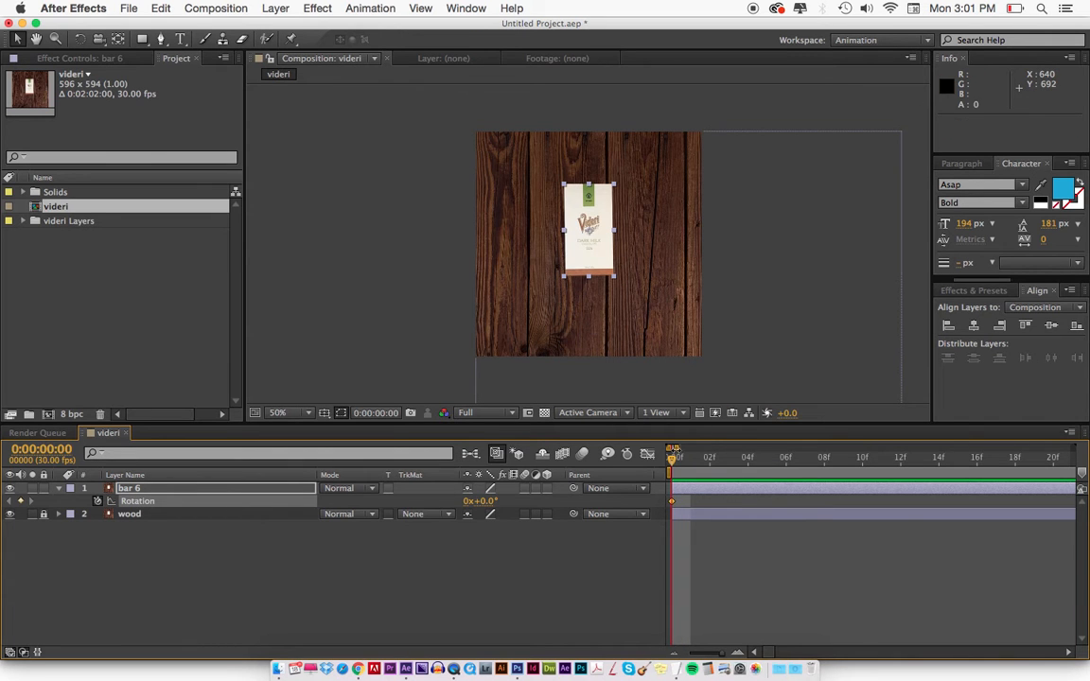
# Keyframe bar 6's rotation at 27° on frame 3, −32° on frame 7 and 39° on frame 11.
pyautogui.moveTo(672, 459); pyautogui.dragTo(729, 459)
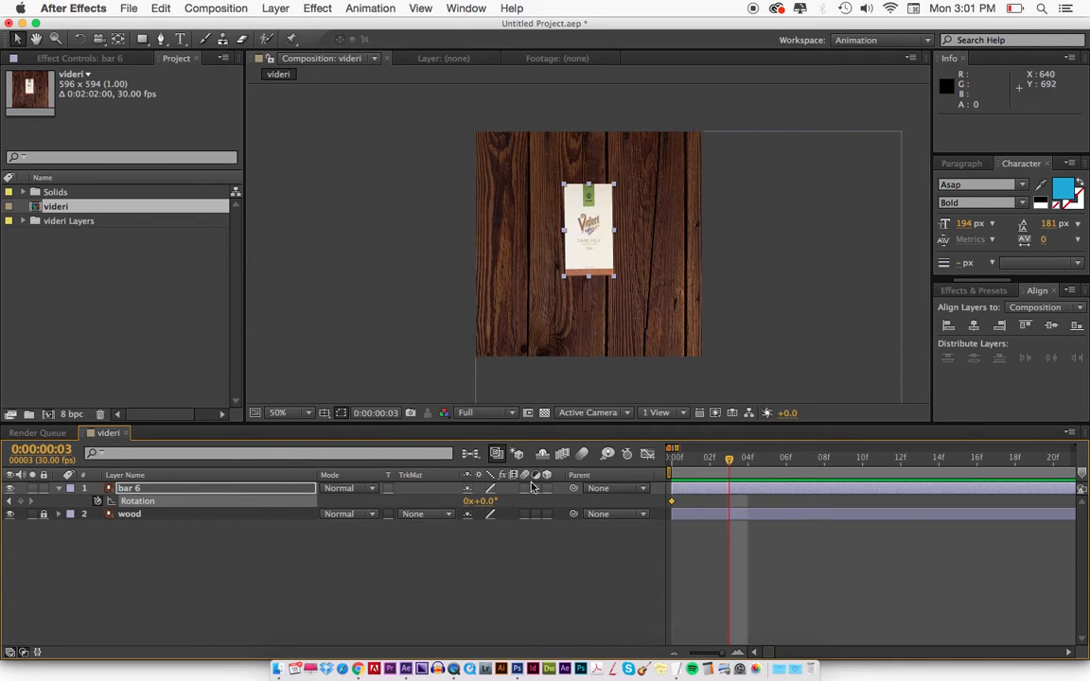
pyautogui.moveTo(484, 509); pyautogui.dragTo(504, 506)
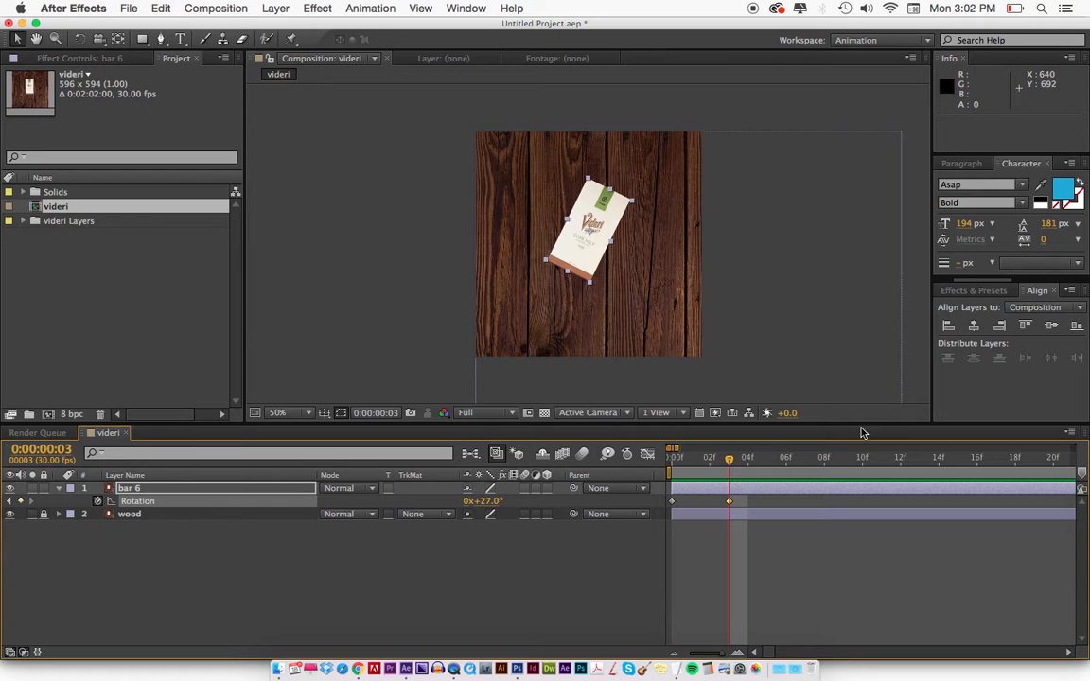
pyautogui.moveTo(757, 460); pyautogui.dragTo(805, 459)
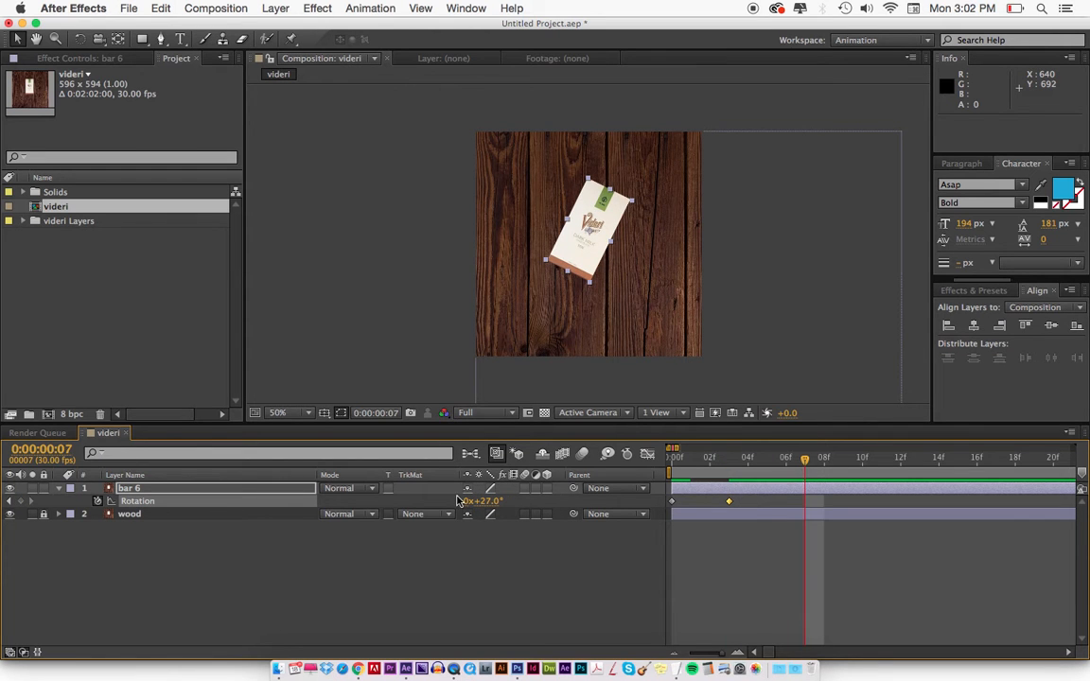
pyautogui.moveTo(488, 506); pyautogui.dragTo(431, 504)
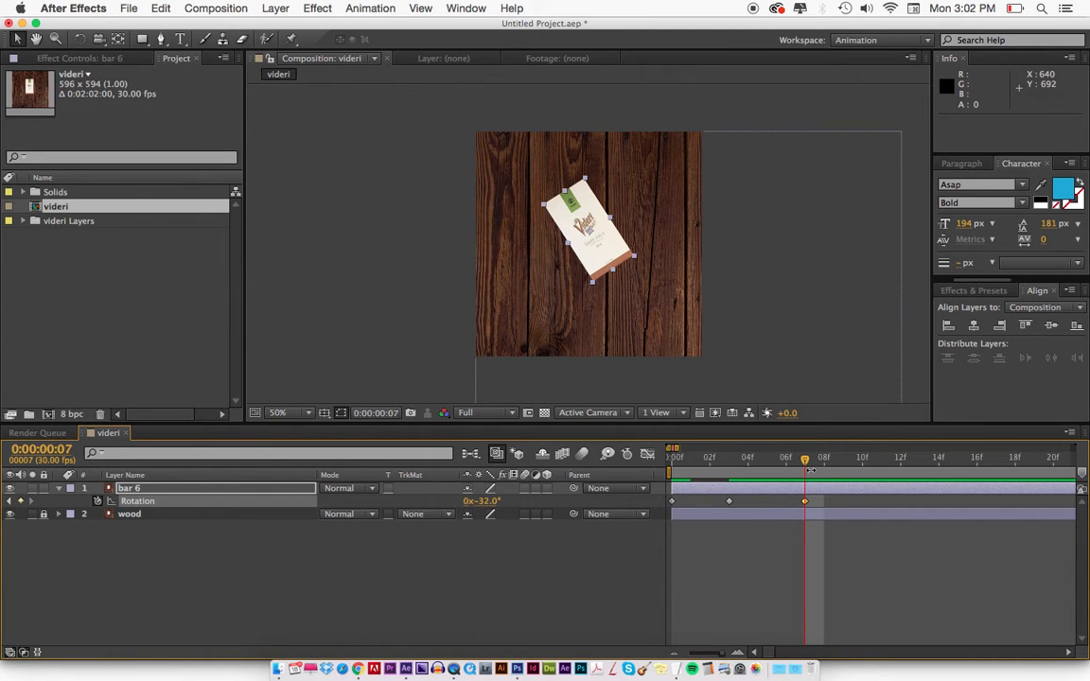
pyautogui.moveTo(805, 460); pyautogui.dragTo(881, 460)
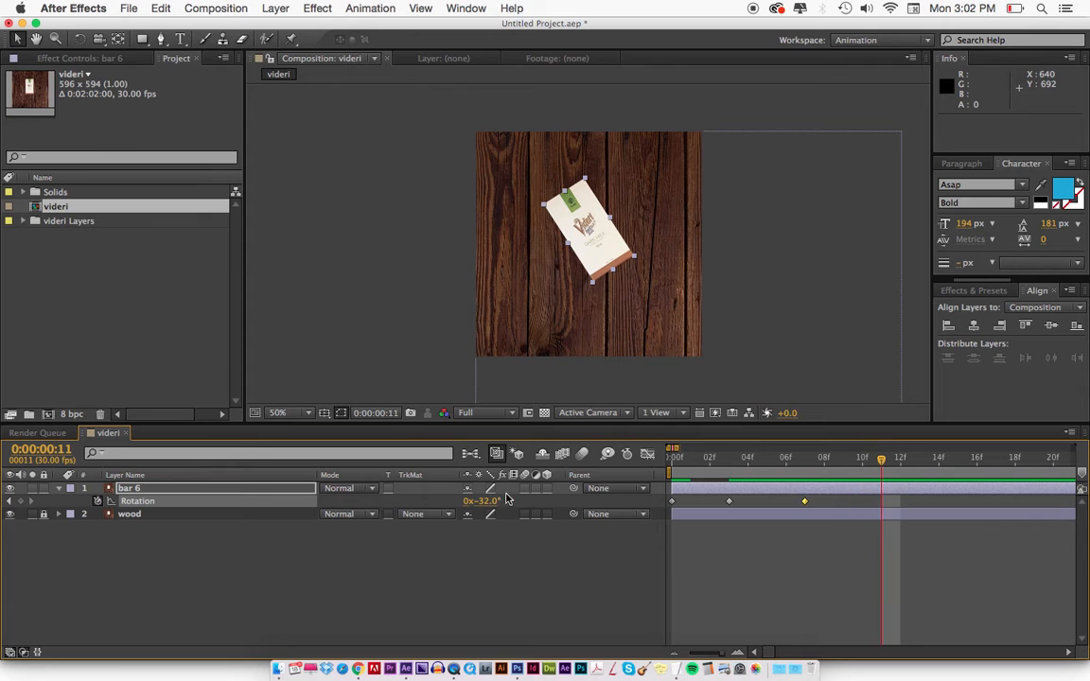
pyautogui.moveTo(489, 508)
pyautogui.mouseDown()
pyautogui.moveTo(511, 504)
pyautogui.moveTo(502, 504)
pyautogui.mouseUp()
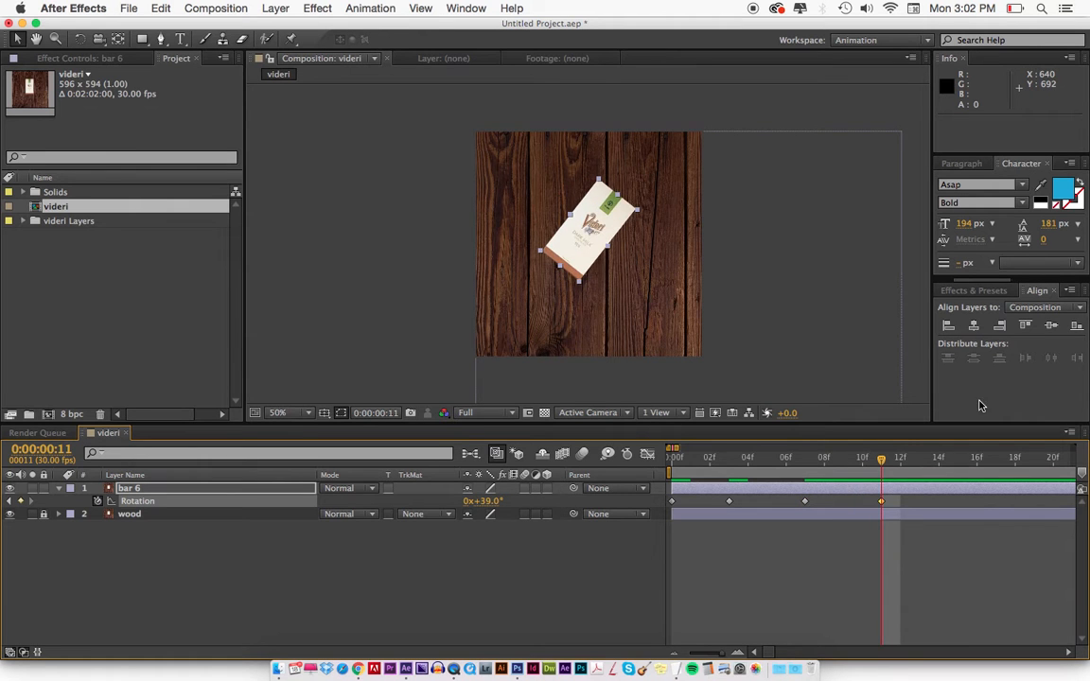
# Copy bar 6's first rotation keyframe to frame 15.
pyautogui.moveTo(881, 460); pyautogui.dragTo(957, 458)
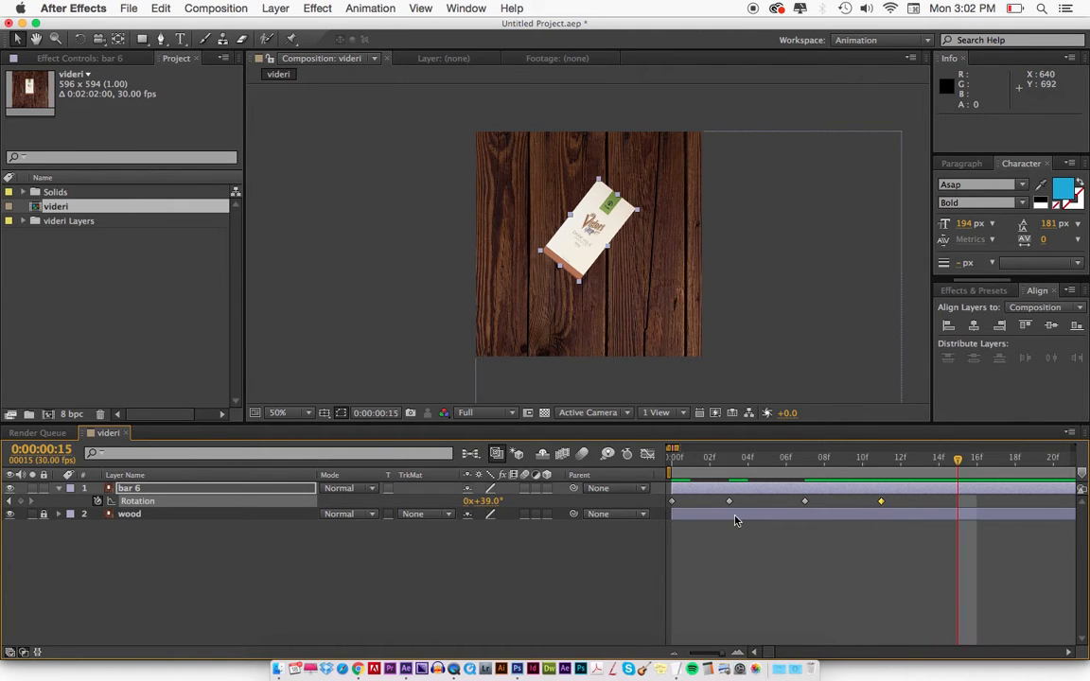
pyautogui.click(670, 502)
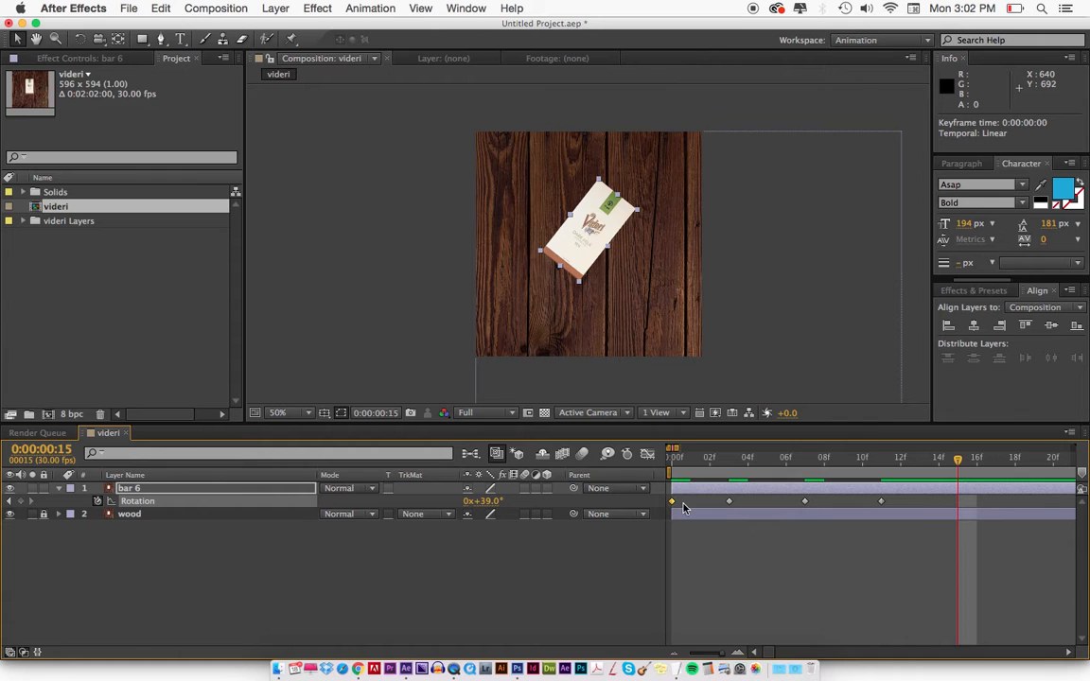
pyautogui.press('cmd+c')
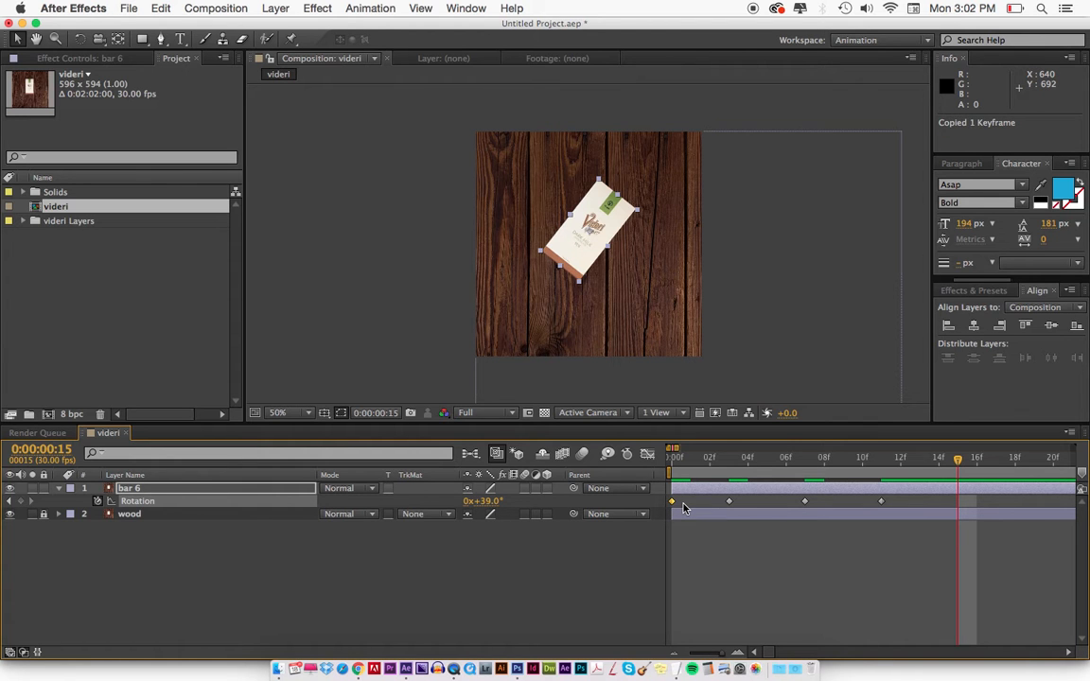
pyautogui.press('cmd+v')
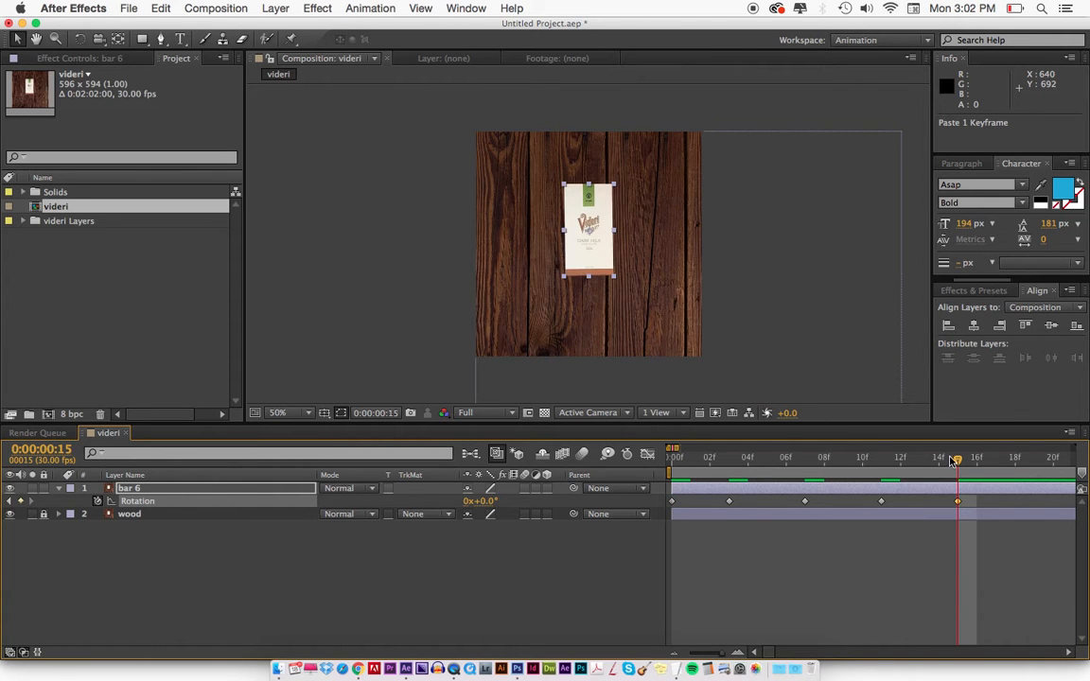
# End the work area at 0:00:01:01 and preview bar 6's rotation animation.
pyautogui.press('-')
pyautogui.press('-')
pyautogui.press('-')
pyautogui.press('-')
pyautogui.press('-')
pyautogui.press('-')
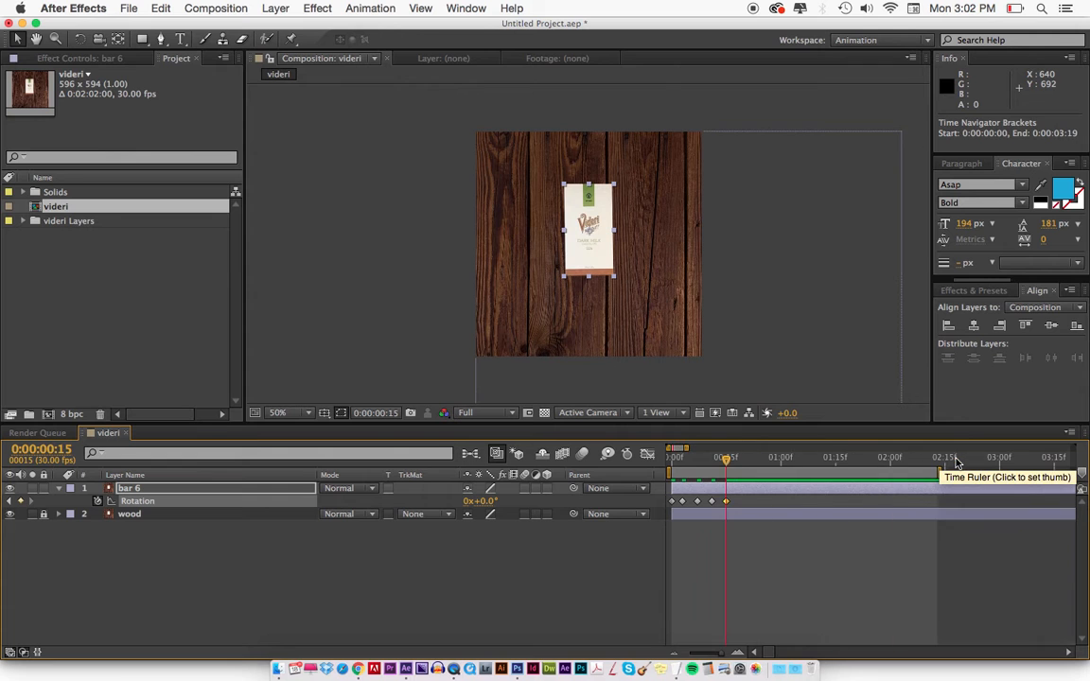
pyautogui.click(747, 465)
pyautogui.moveTo(747, 464); pyautogui.dragTo(784, 464)
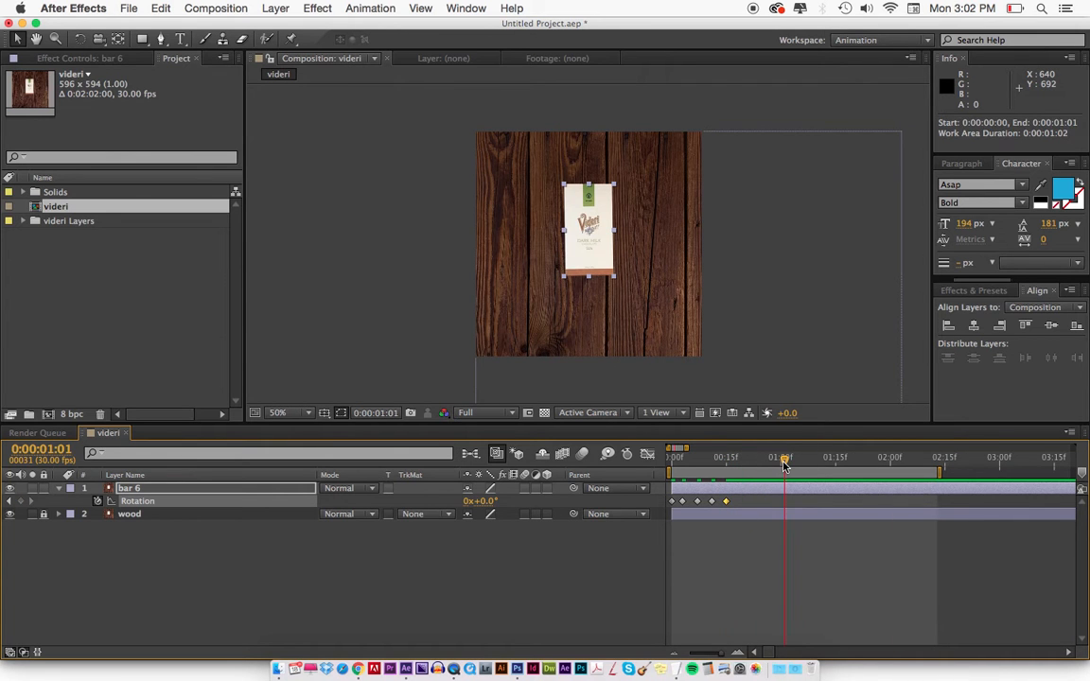
pyautogui.press('KP_0')
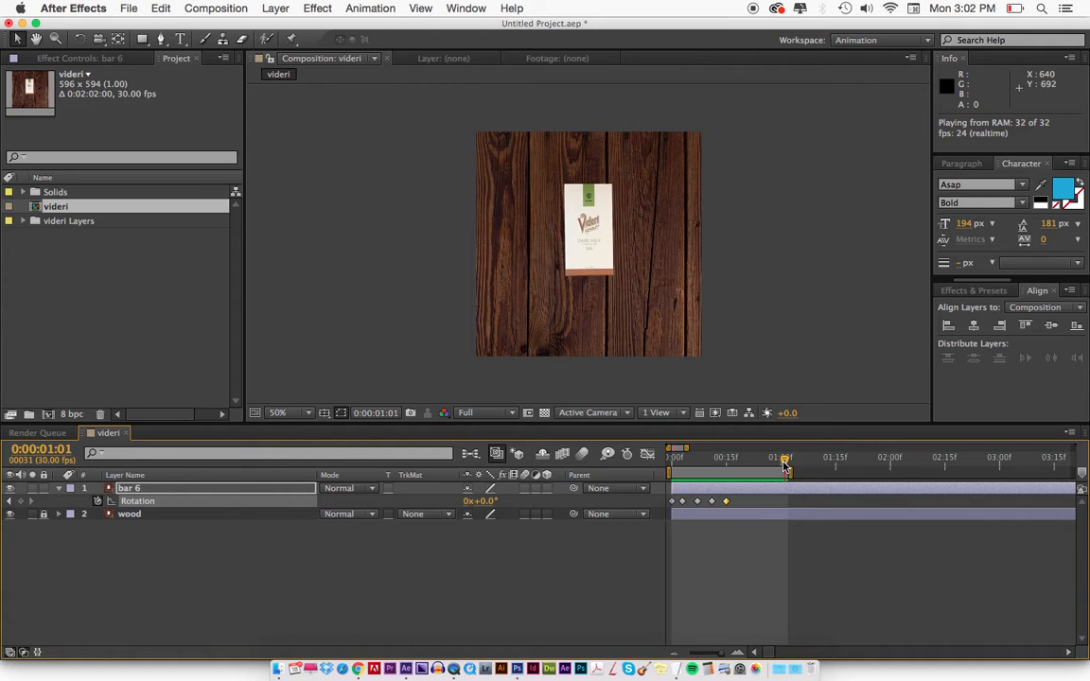
# End the work area at 0:00:01:05 and duplicate bar 6 twice with the playhead on frame 26.
pyautogui.moveTo(783, 465)
pyautogui.mouseDown()
pyautogui.moveTo(774, 463)
pyautogui.moveTo(797, 472)
pyautogui.mouseUp()
pyautogui.click(766, 460)
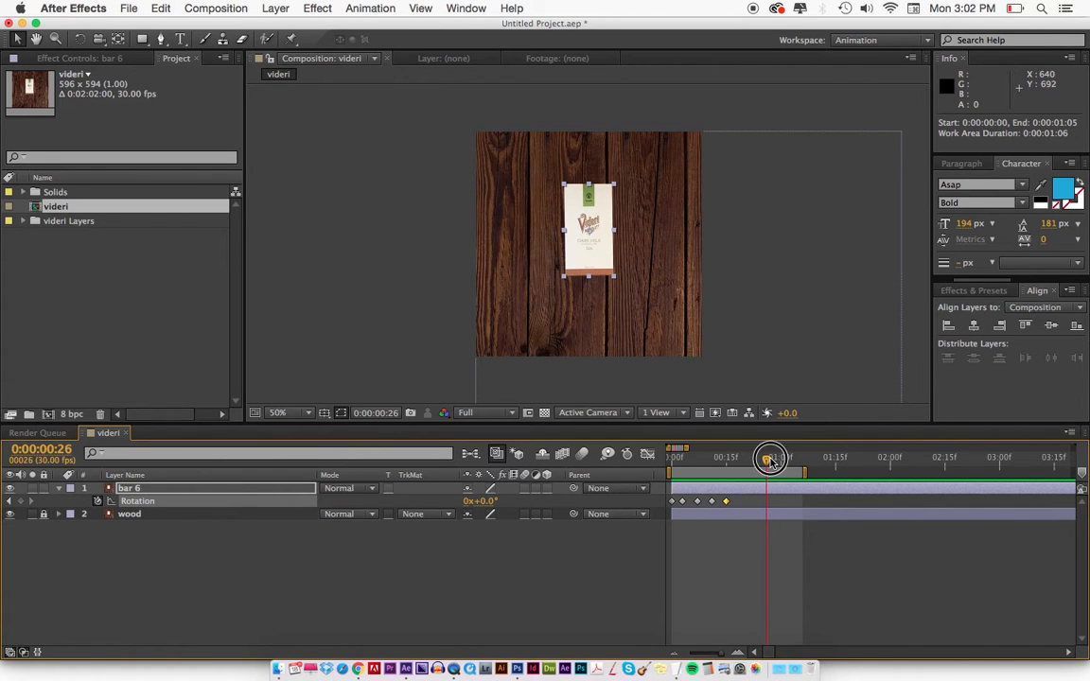
pyautogui.click(771, 488)
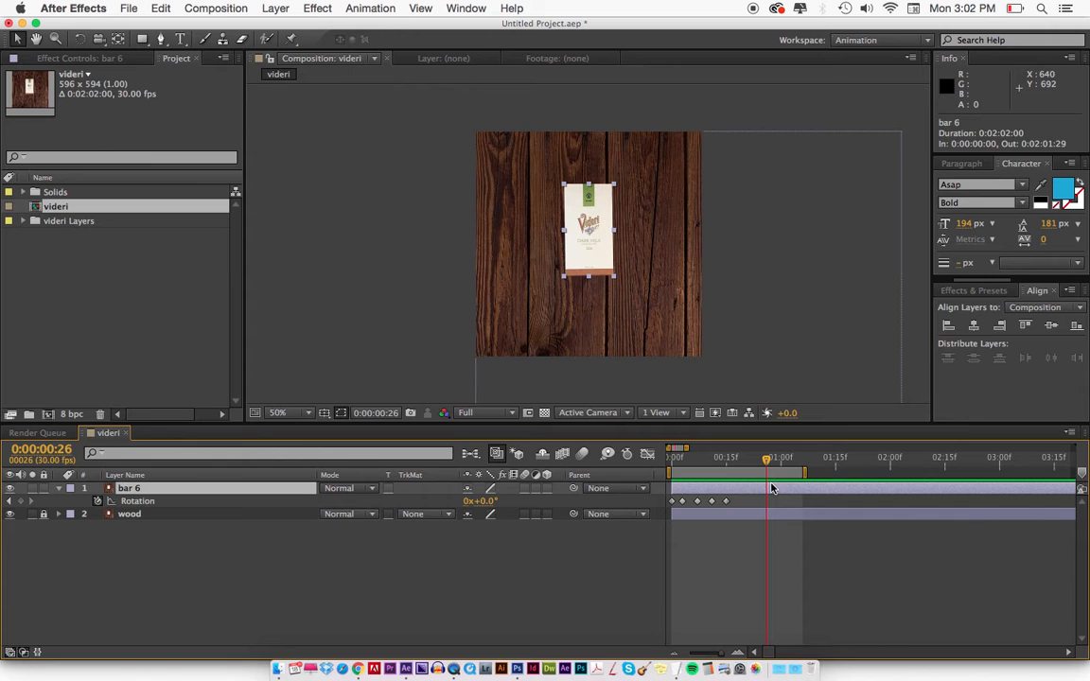
pyautogui.press('super+d')
pyautogui.press('super+d')
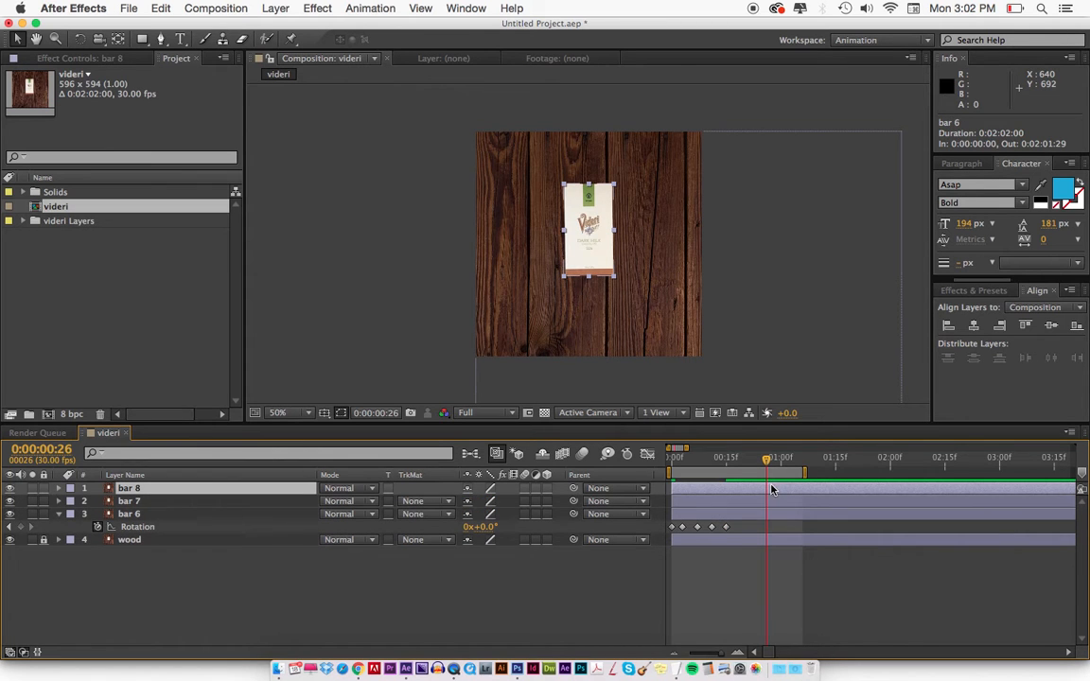
# Delete all rotation keyframes from the duplicate layers bar 7 and bar 8.
pyautogui.keyDown('shift'); pyautogui.click(771, 501); pyautogui.keyUp('shift')
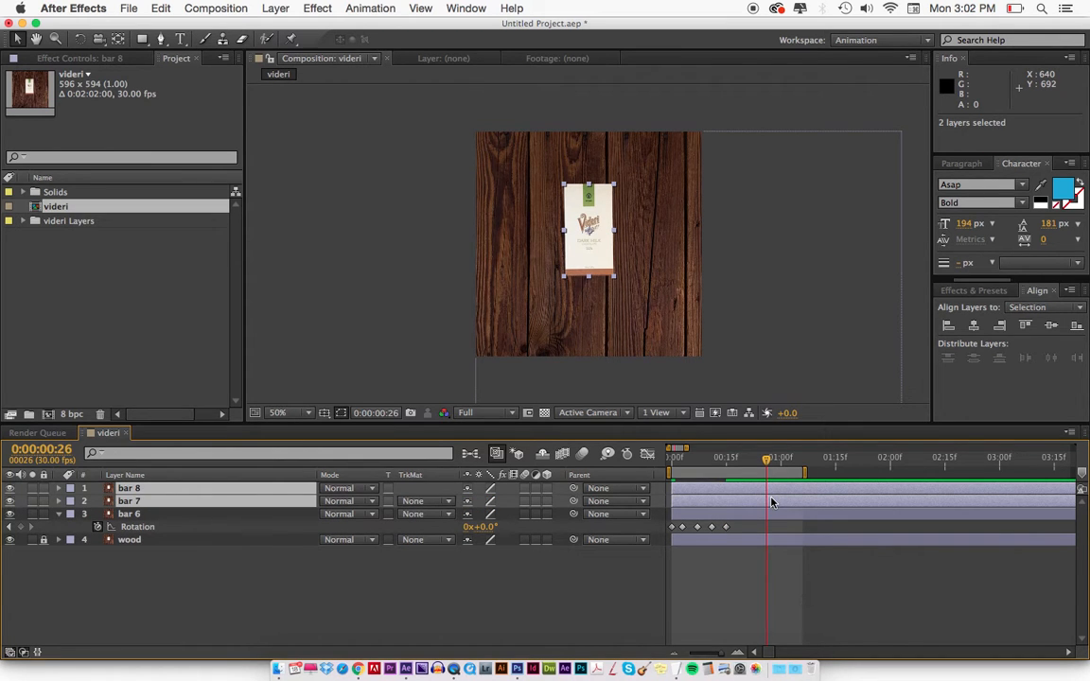
pyautogui.press('r')
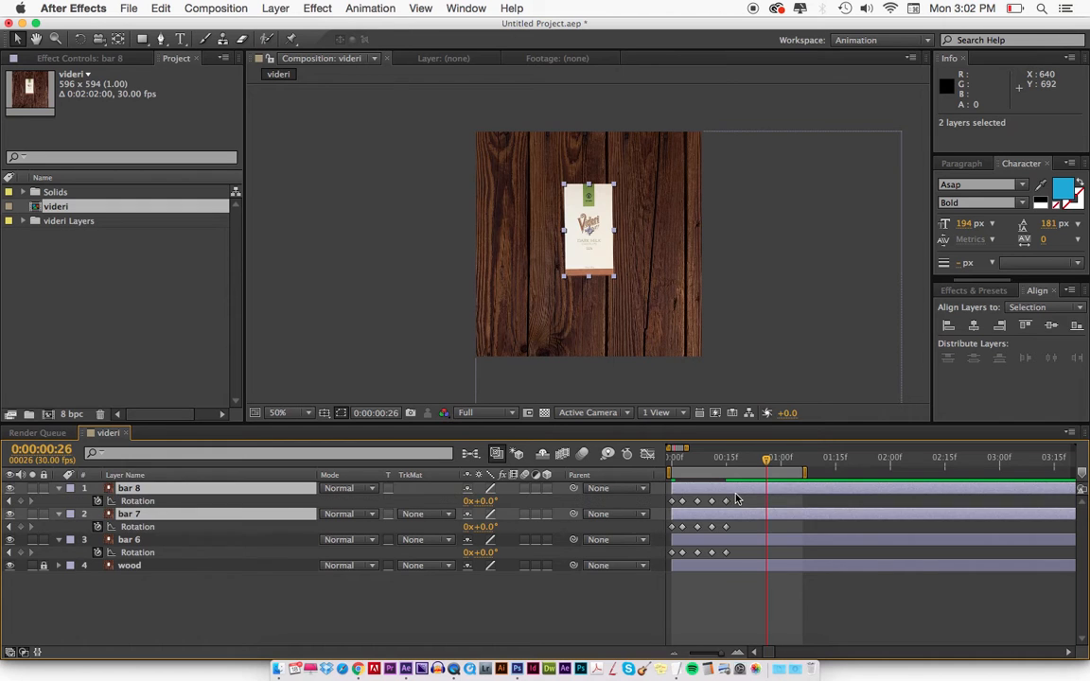
pyautogui.moveTo(735, 494); pyautogui.dragTo(657, 523)
pyautogui.press('Delete')
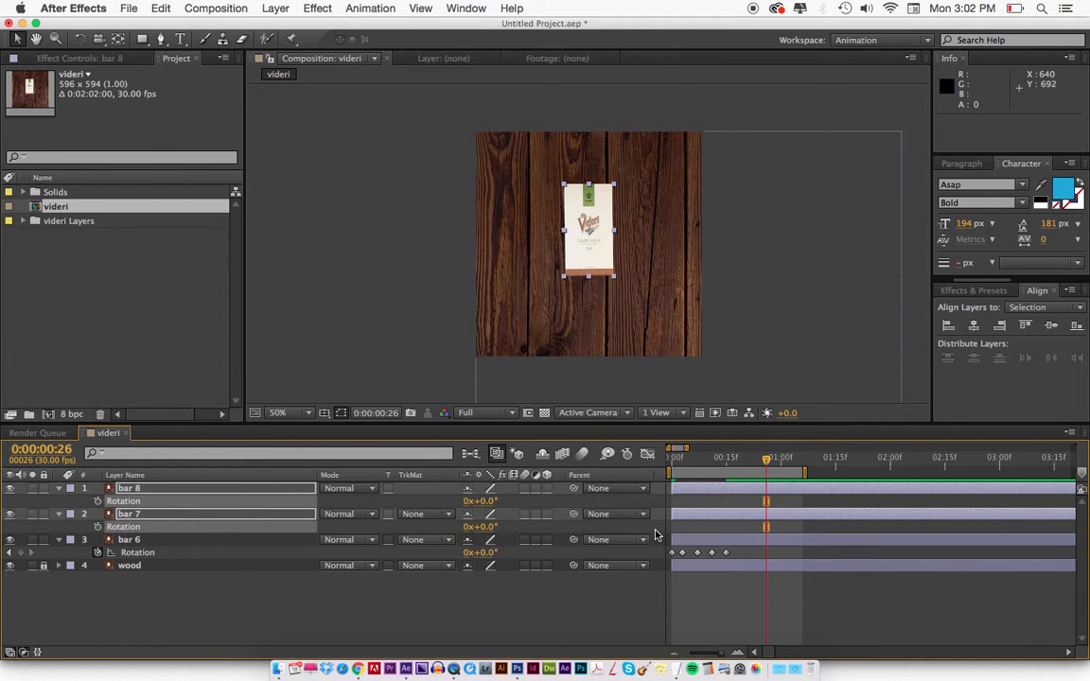
# Trim the start of bars 7 and 8 to frame 26 and move both layers beneath bar 6.
pyautogui.hotkey('alt', '[')
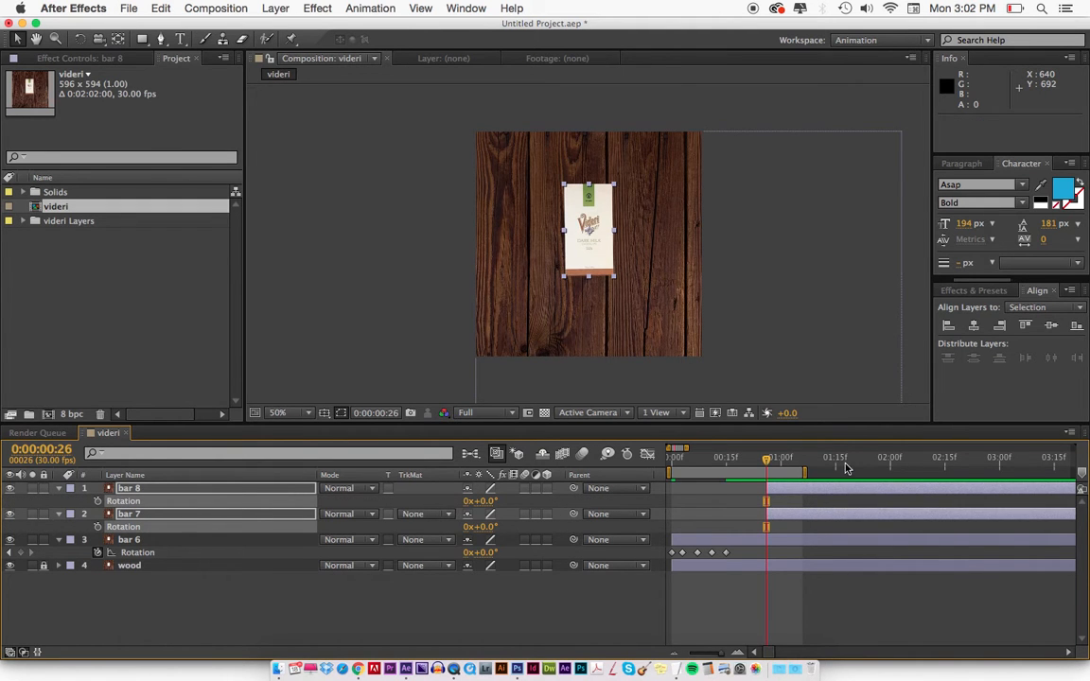
pyautogui.press('super+bracketleft')
pyautogui.click(754, 501)
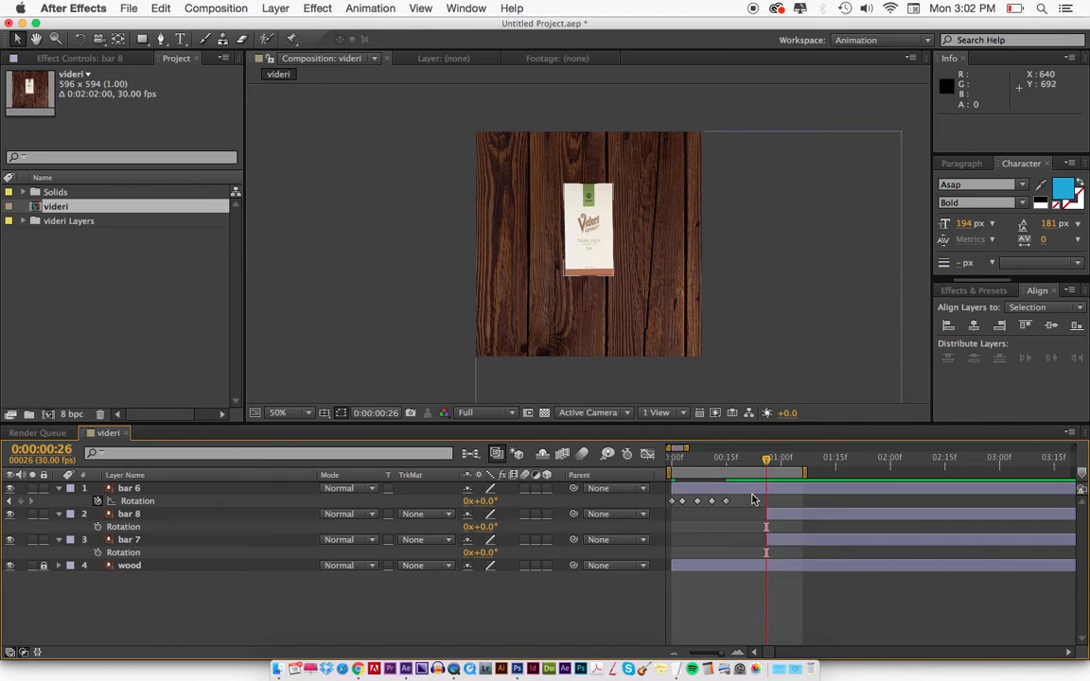
# Add position keyframes to bars 7 and 8 at frame 26 and at 0:00:01:09.
pyautogui.click(767, 490)
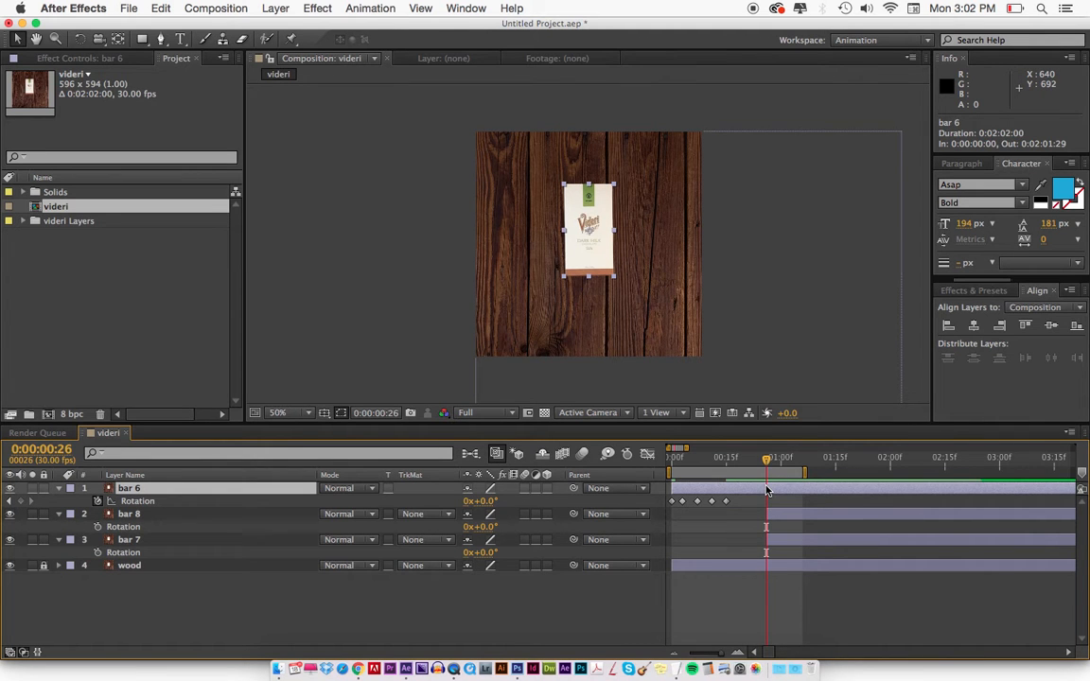
pyautogui.press('.')
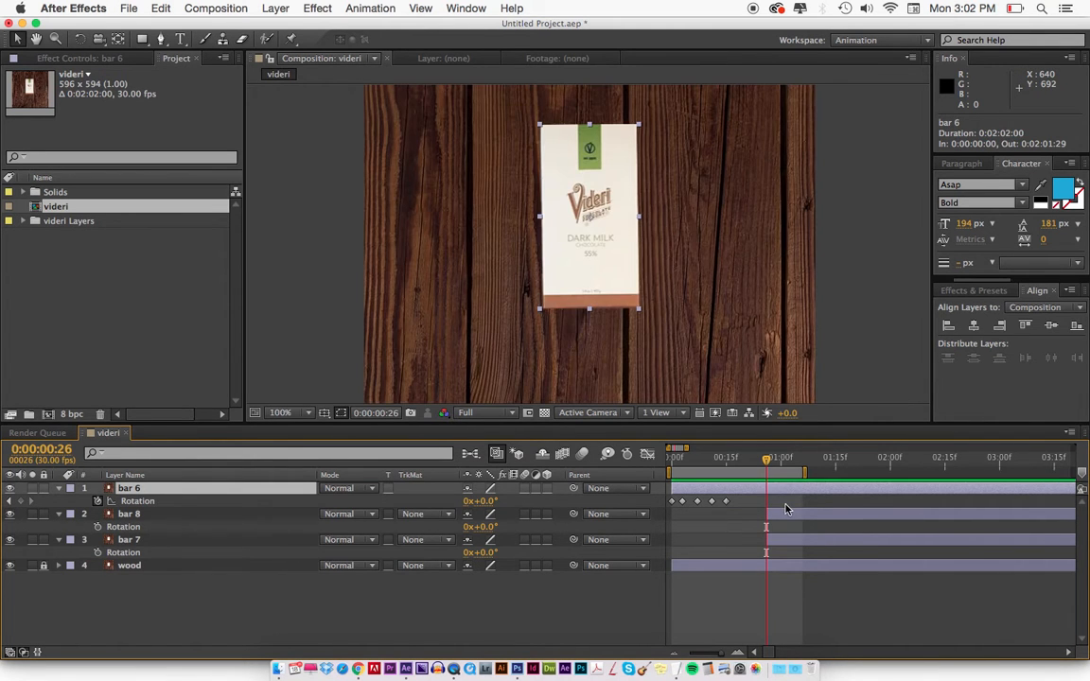
pyautogui.click(781, 514)
pyautogui.keyDown('shift'); pyautogui.click(776, 540); pyautogui.keyUp('shift')
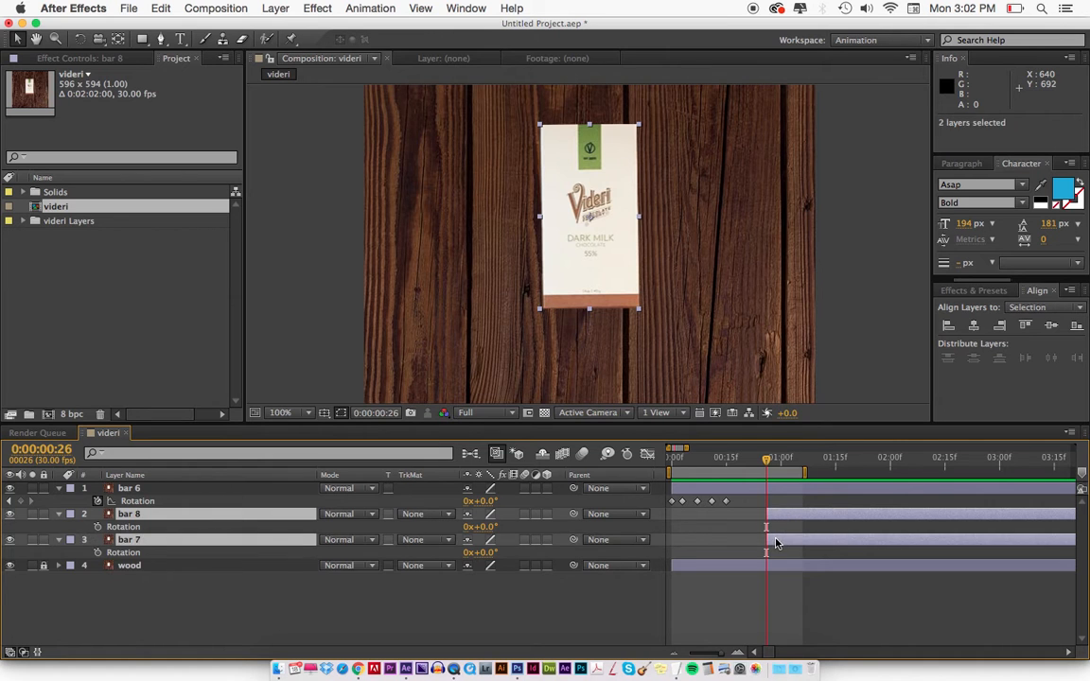
pyautogui.hotkey('alt', 'shift', 'p')
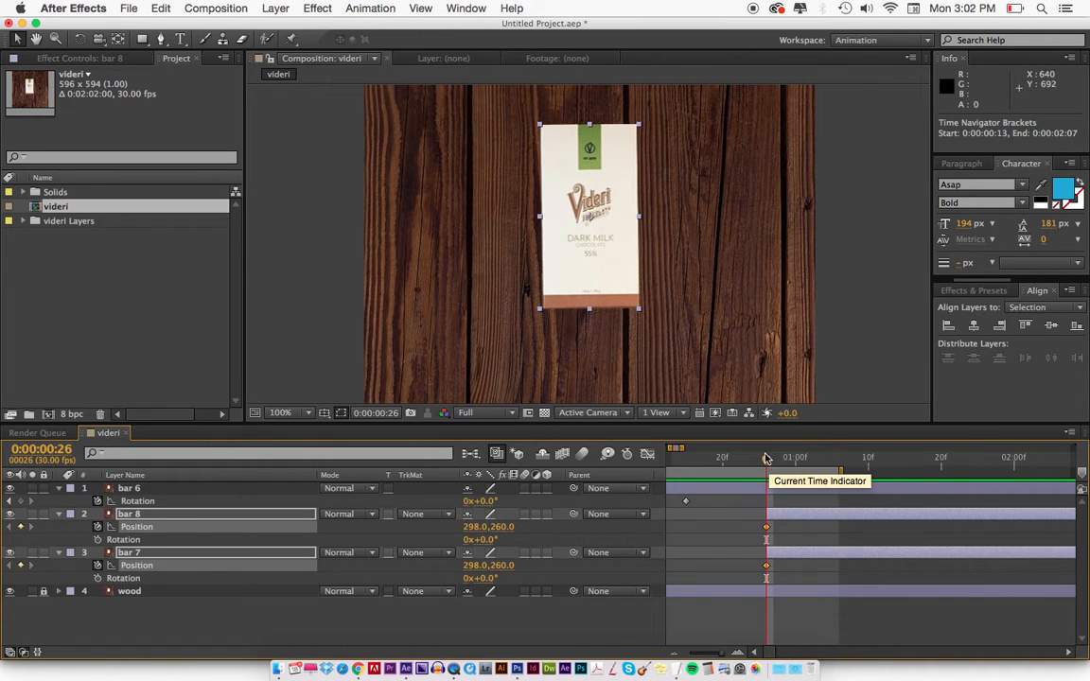
pyautogui.press('=')
pyautogui.moveTo(771, 462); pyautogui.dragTo(863, 460)
pyautogui.hotkey('alt', 'shift', 'p')
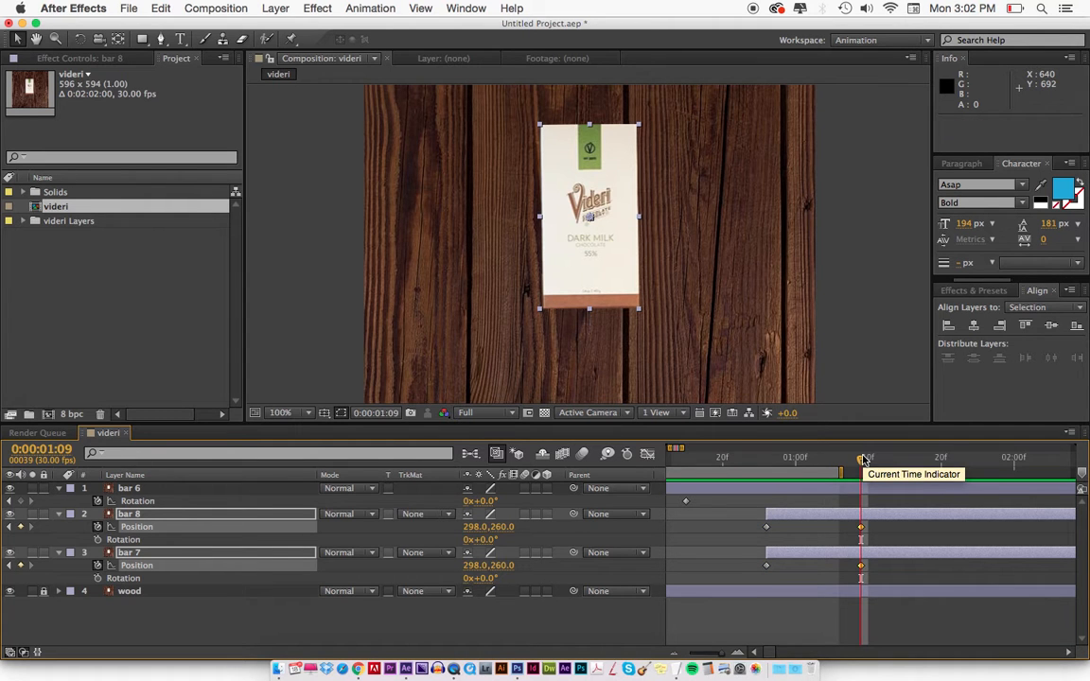
# Add rotation keyframes to bars 7 and 8 at frame 26 and at 0:00:01:09.
pyautogui.press('j')
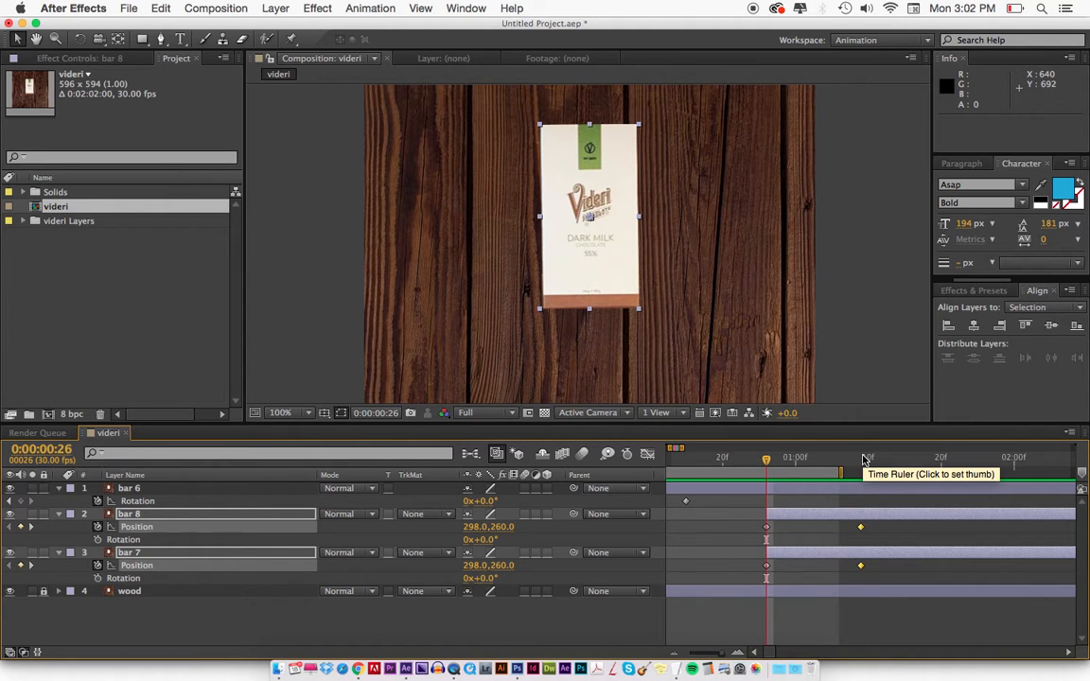
pyautogui.hotkey('alt', 'shift', 'r')
pyautogui.press('k')
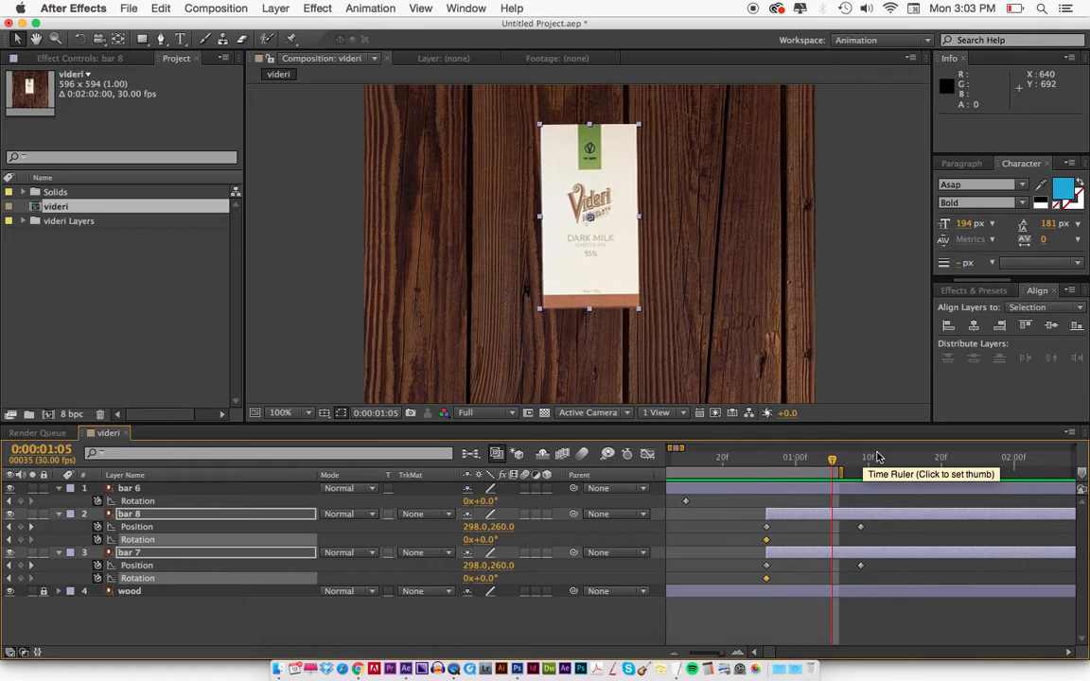
pyautogui.press('k')
pyautogui.hotkey('alt', 'shift', 'r')
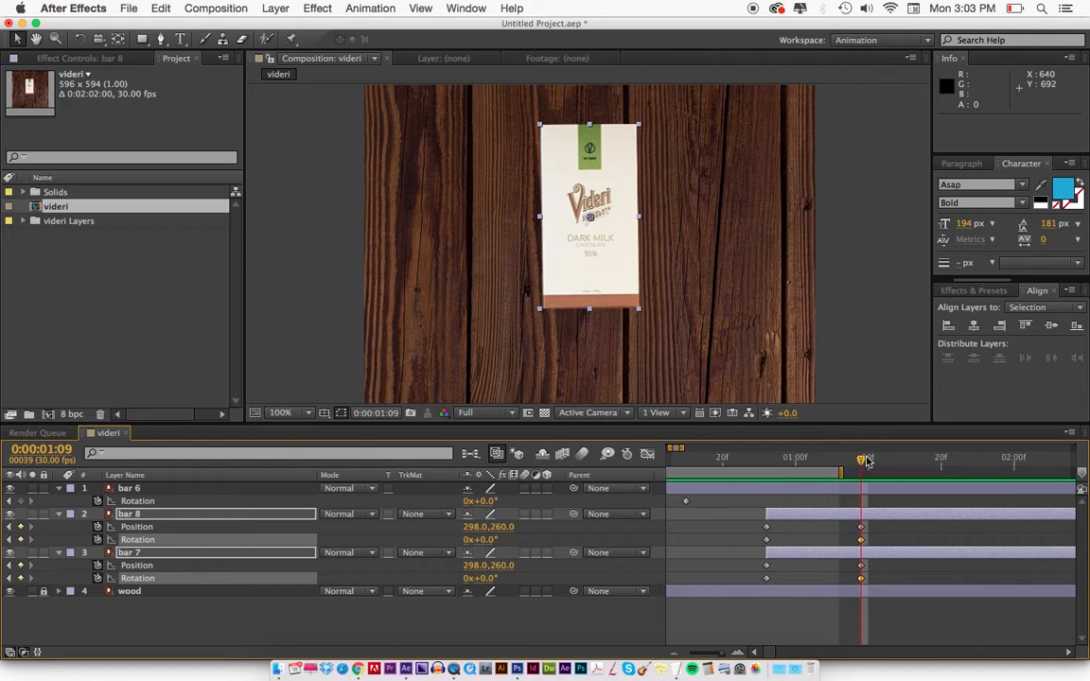
# Lock bar 6, then at 0:00:01:09 move bar 8 horizontally to 473, 260 and bar 7 to 115, 260.
pyautogui.click(622, 243)
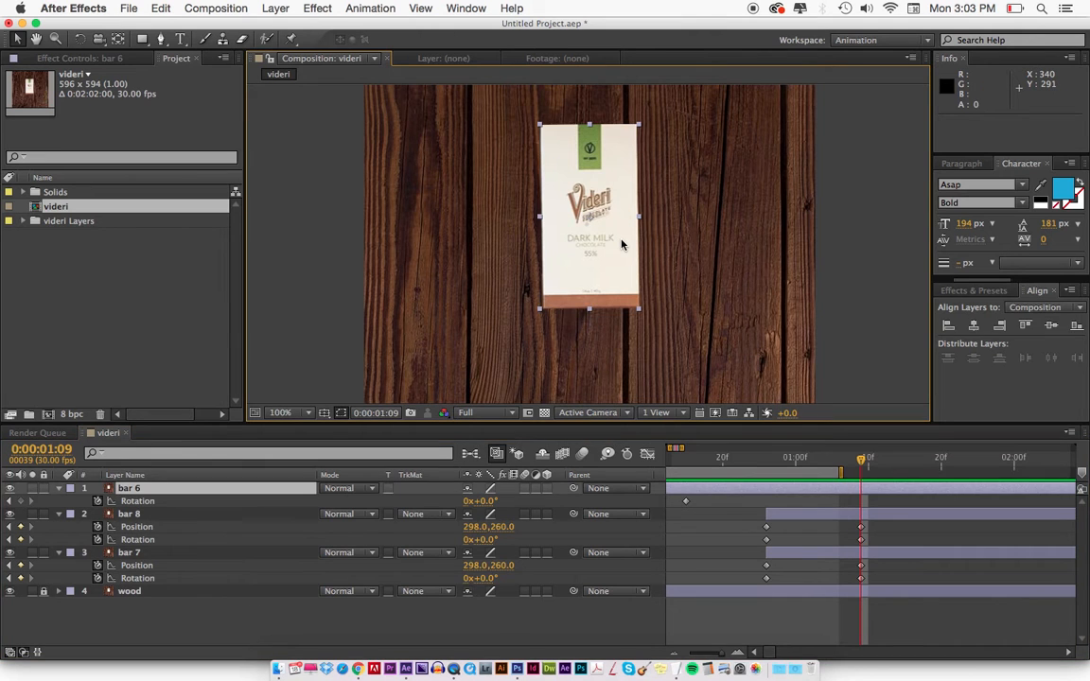
pyautogui.click(683, 310)
pyautogui.moveTo(617, 259); pyautogui.dragTo(749, 278)
pyautogui.click(597, 274)
pyautogui.moveTo(565, 270); pyautogui.dragTo(434, 261)
pyautogui.moveTo(774, 458); pyautogui.dragTo(861, 458)
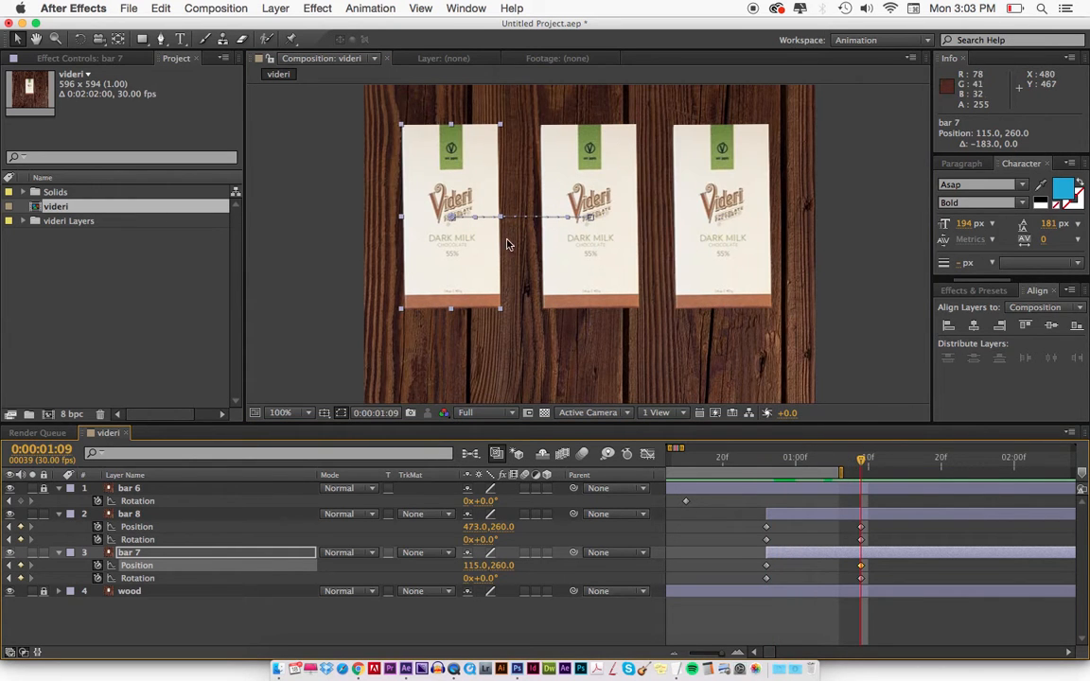
pyautogui.press('q')
pyautogui.click(473, 169)
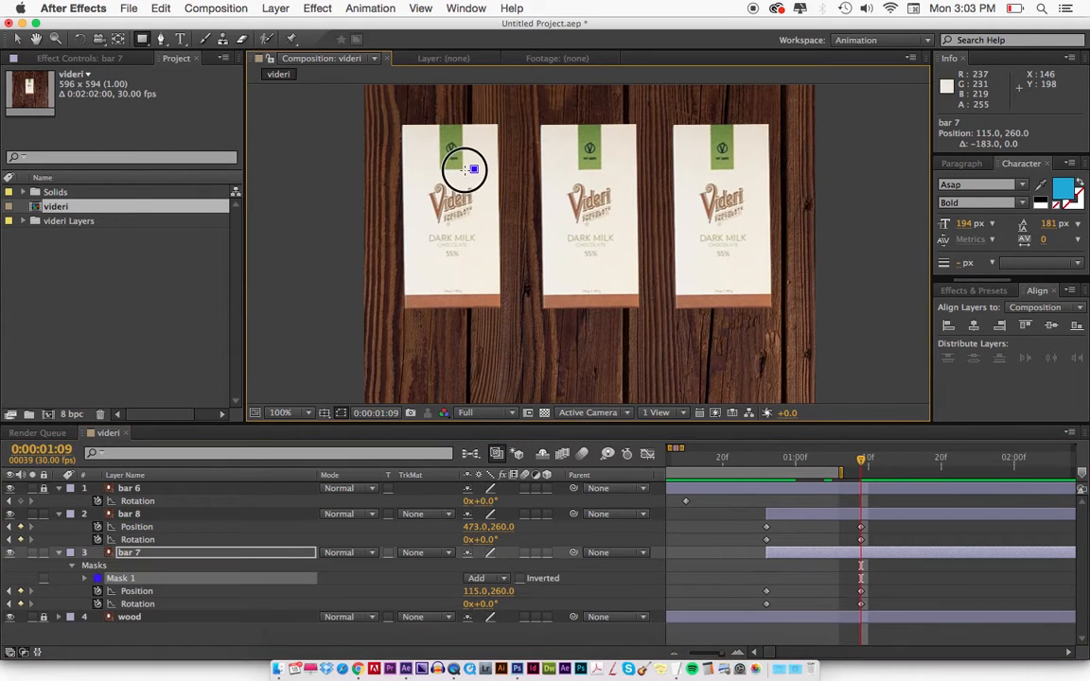
pyautogui.press('super+z')
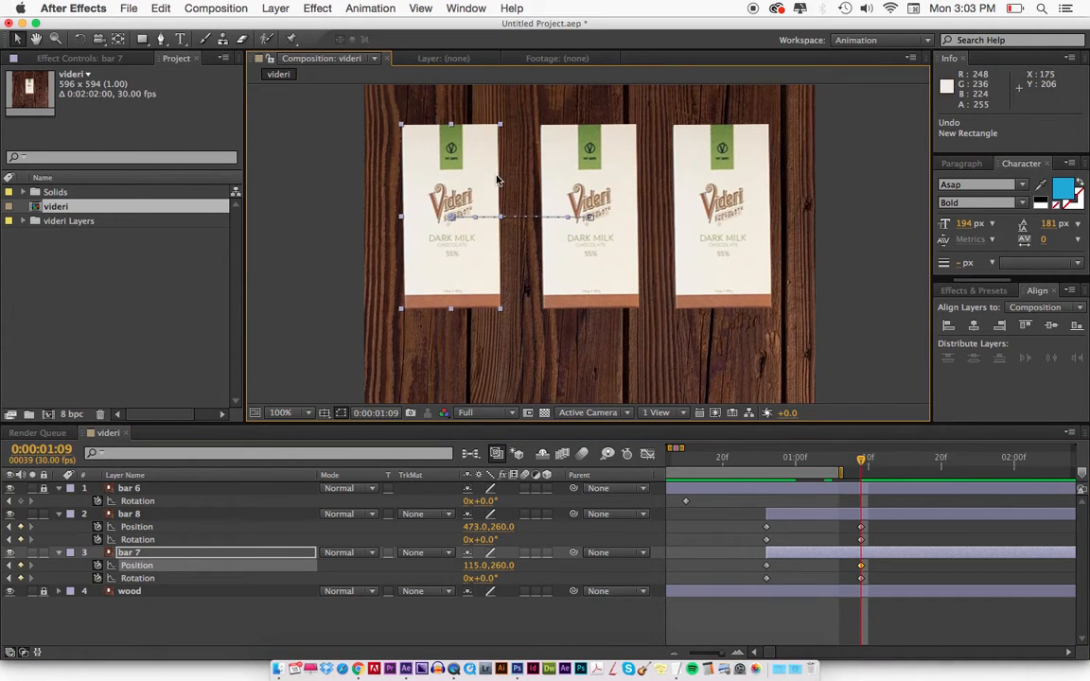
# Rotate bar 7 to about −9.7° and bar 8 to about 12.9° at 0:00:01:09.
pyautogui.press('w')
pyautogui.moveTo(453, 148); pyautogui.dragTo(431, 144)
pyautogui.moveTo(700, 159); pyautogui.dragTo(721, 163)
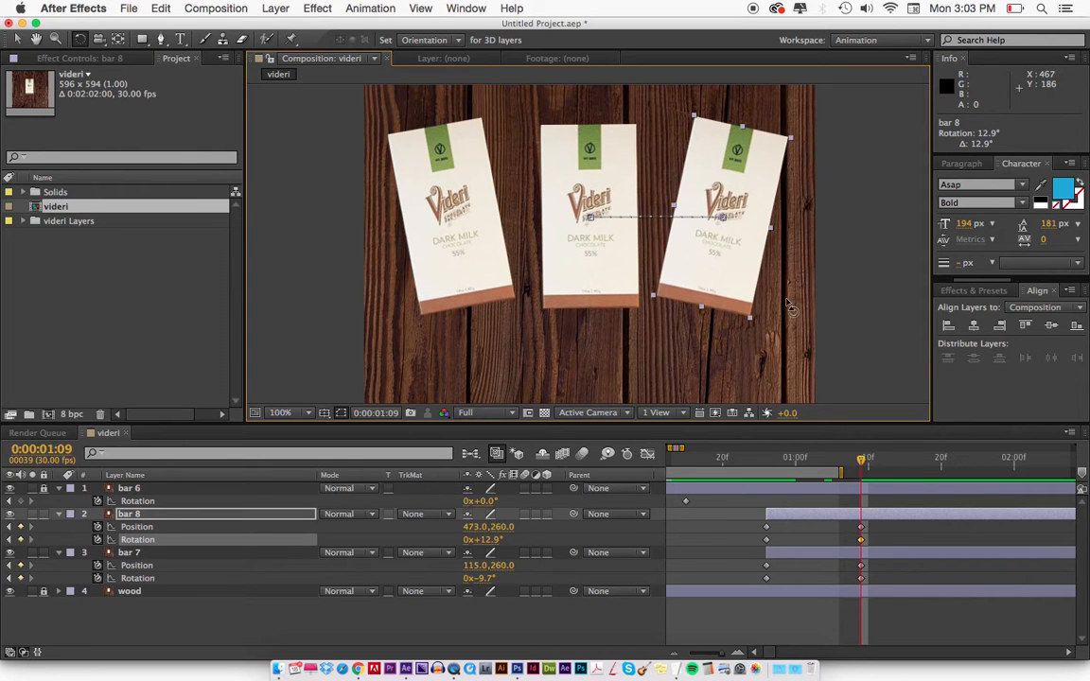
# Keyframe the rotation of bars 8 and 7 back to 0° at 0:00:01:14.
pyautogui.moveTo(766, 459); pyautogui.dragTo(898, 461)
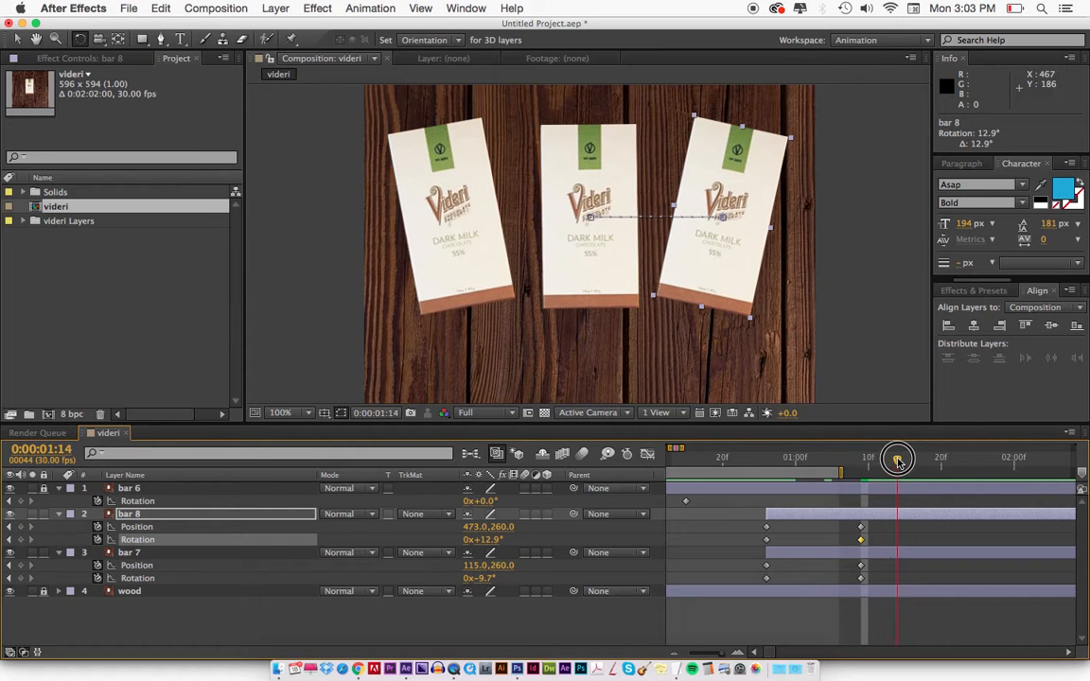
pyautogui.click(487, 541)
pyautogui.write('0')
pyautogui.press('Return')
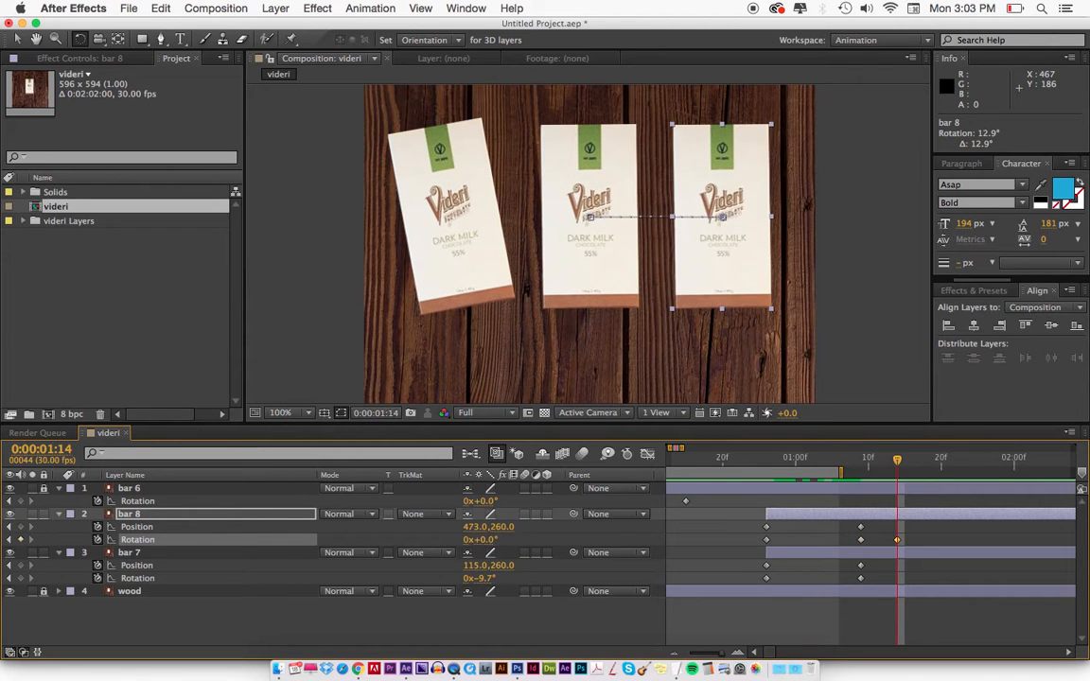
pyautogui.click(482, 578)
pyautogui.write('0')
pyautogui.press('Return')
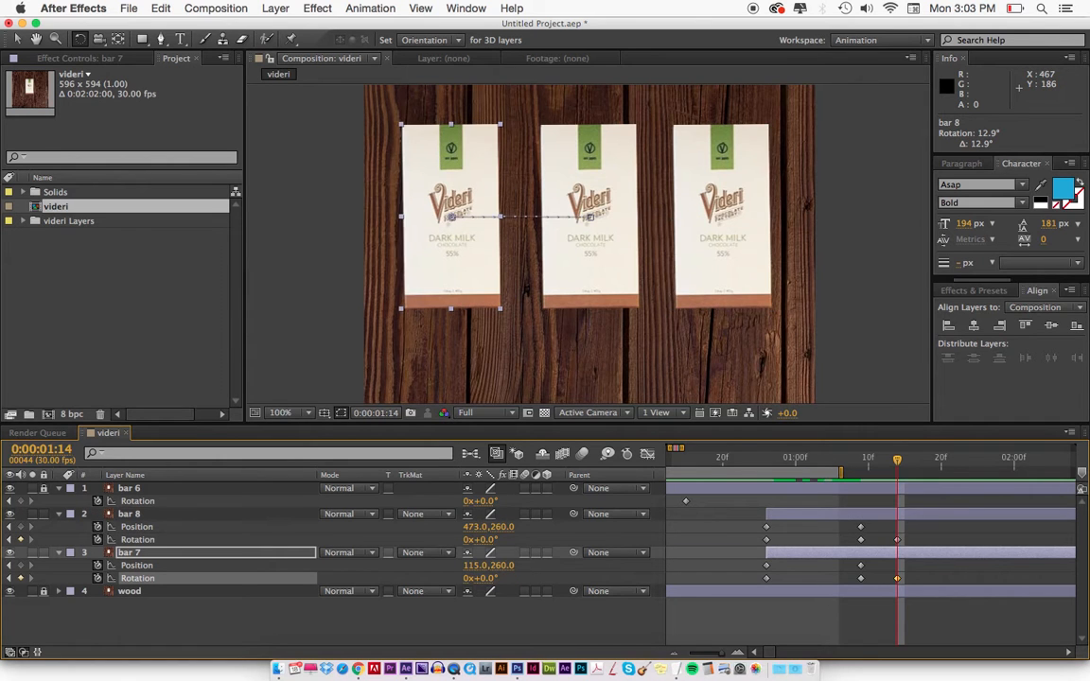
# End the work area at 0:00:02:21 and preview the three-bar animation.
pyautogui.press(',')
pyautogui.moveTo(681, 449); pyautogui.dragTo(748, 456)
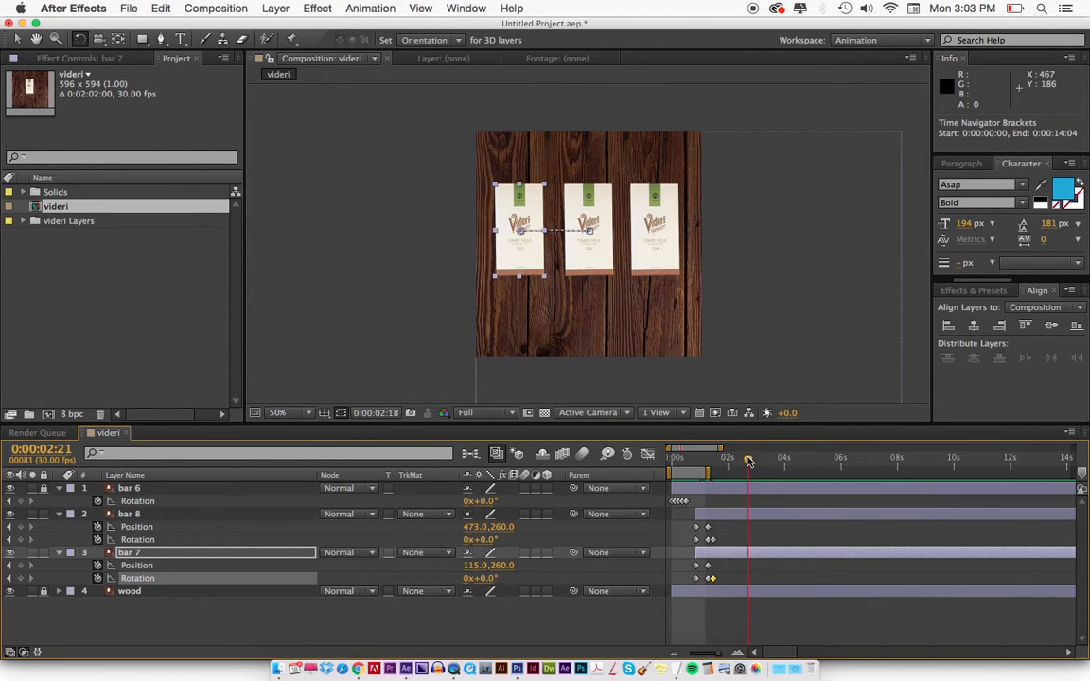
pyautogui.press('KP_0')
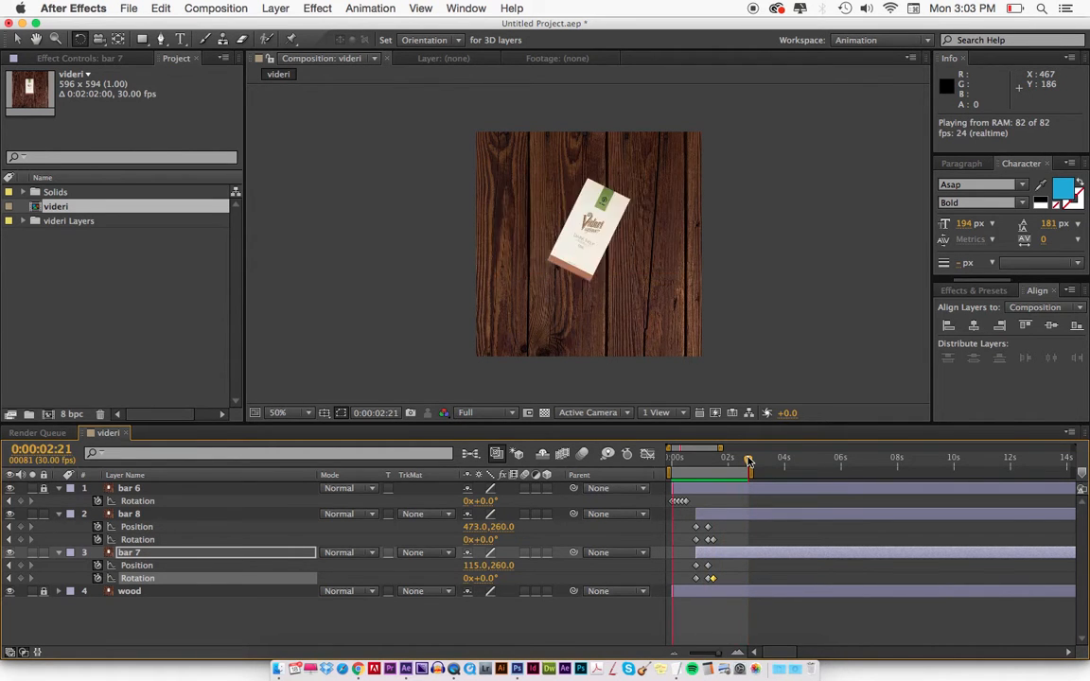
pyautogui.press('space')
# Shift bars 7 and 8 with their keyframes so both layers start at 0:00:00:20.
pyautogui.press('=')
pyautogui.press('=')
pyautogui.press('=')
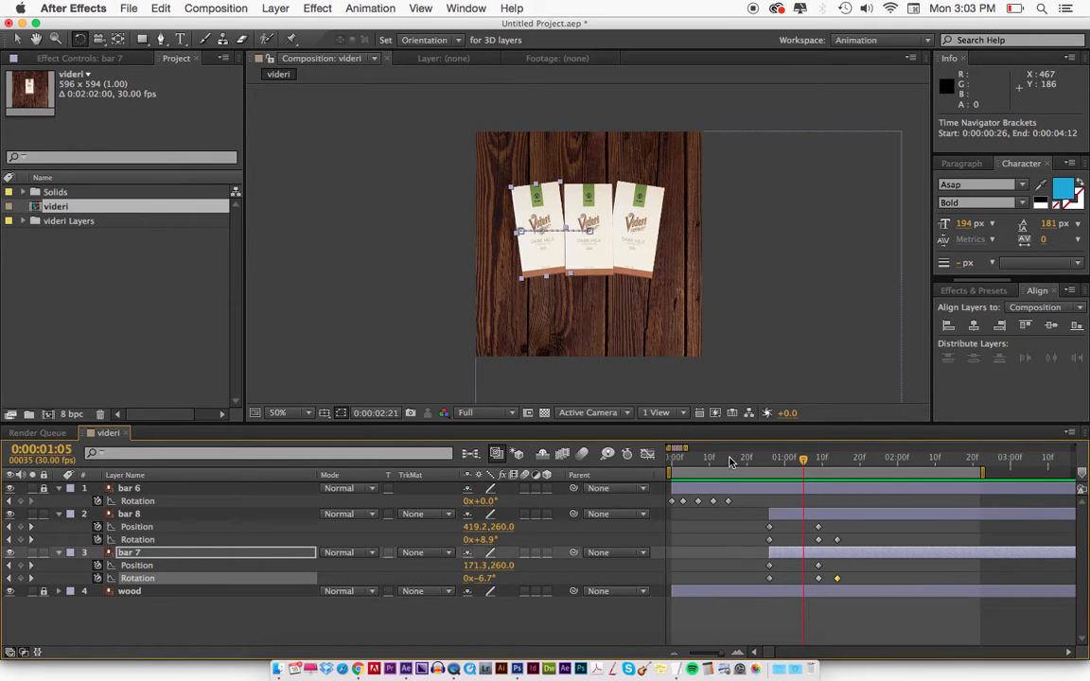
pyautogui.click(746, 460)
pyautogui.click(791, 516)
pyautogui.keyDown('shift'); pyautogui.click(791, 552); pyautogui.keyUp('shift')
pyautogui.press('[')
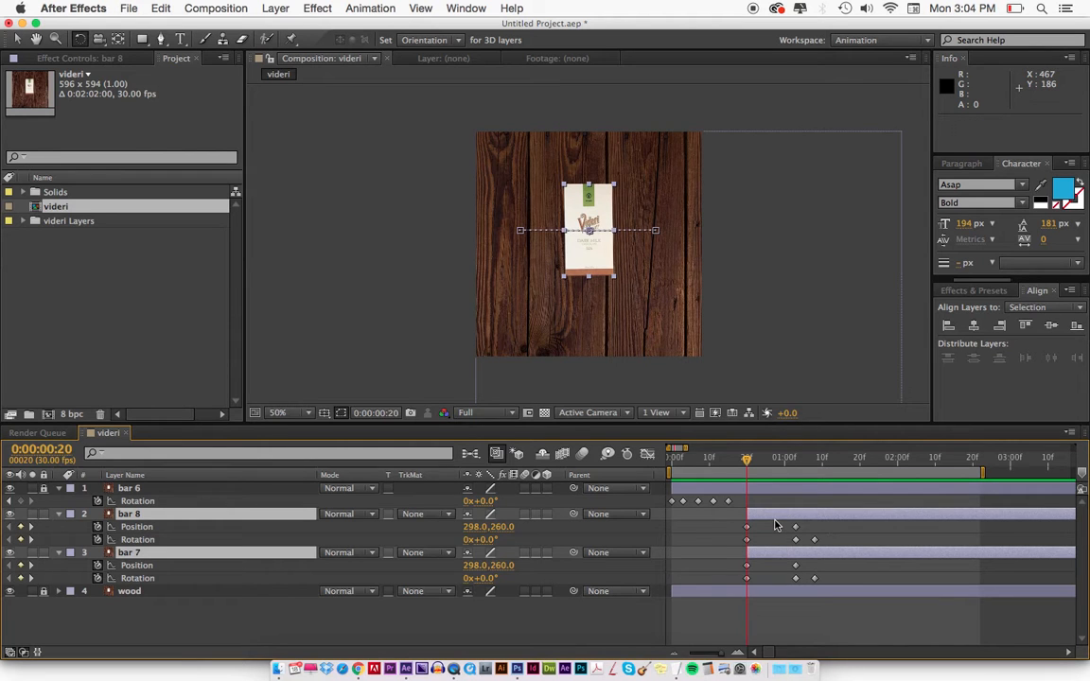
# Move the later keyframes of bars 7 and 8 closer to their first ones, then preview with the work area ending at 0:00:01:13.
pyautogui.moveTo(771, 524); pyautogui.dragTo(772, 578)
pyautogui.moveTo(822, 467); pyautogui.dragTo(834, 464)
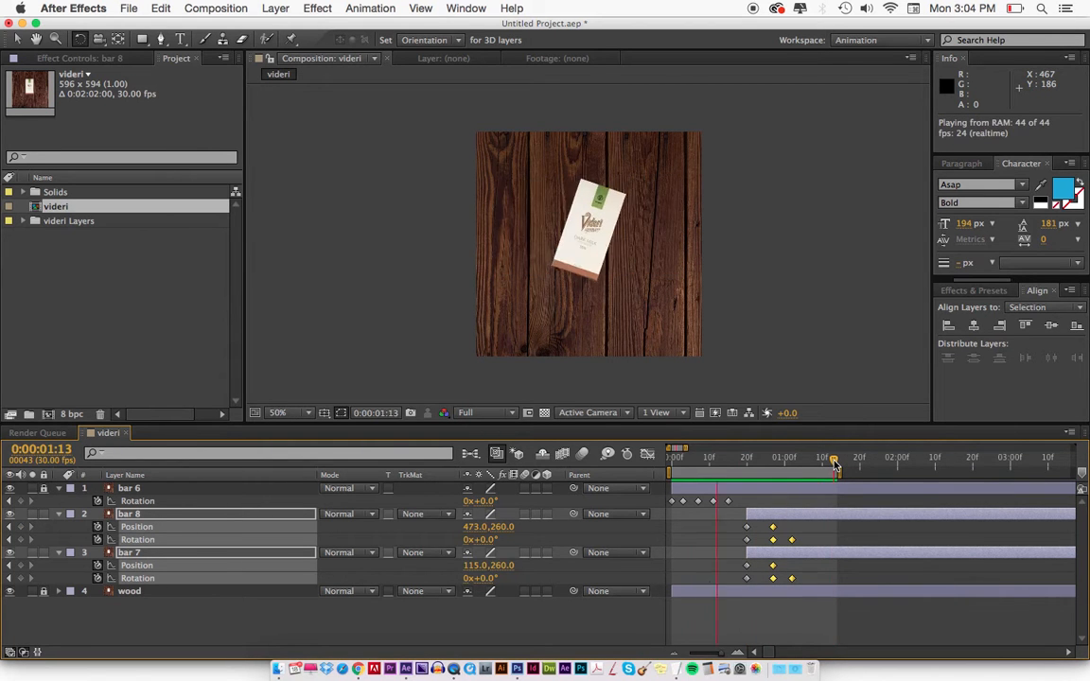
pyautogui.click(793, 554)
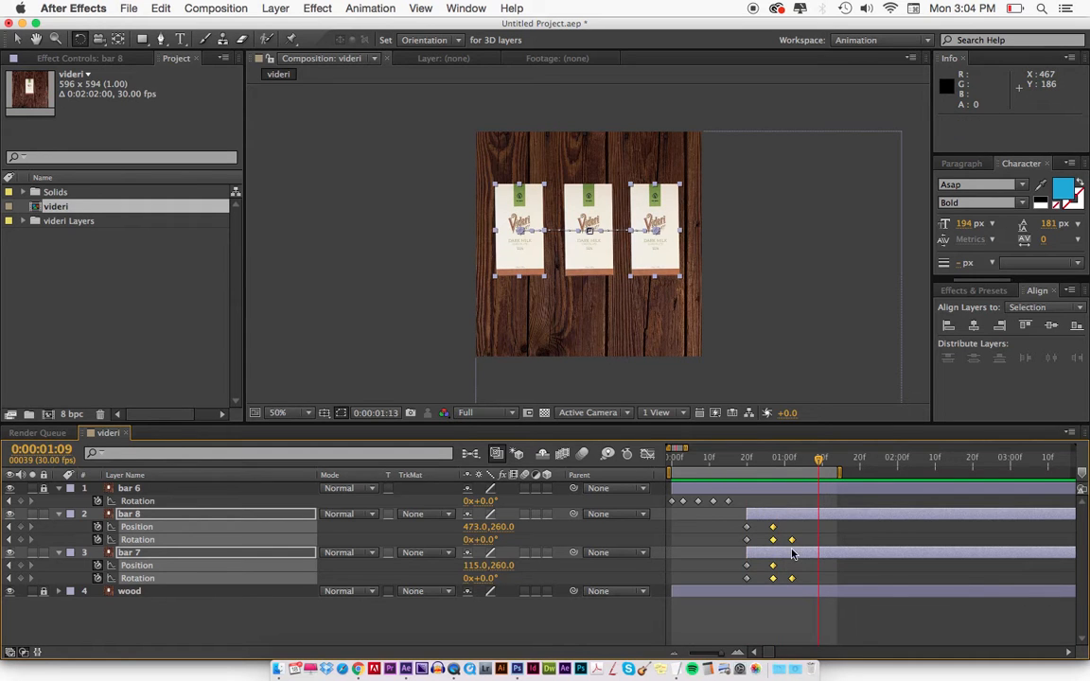
# Move the final rotation keyframes of bars 7 and 8 one frame earlier.
pyautogui.press('=')
pyautogui.moveTo(780, 533); pyautogui.dragTo(759, 576)
pyautogui.click(765, 579)
pyautogui.press('-')
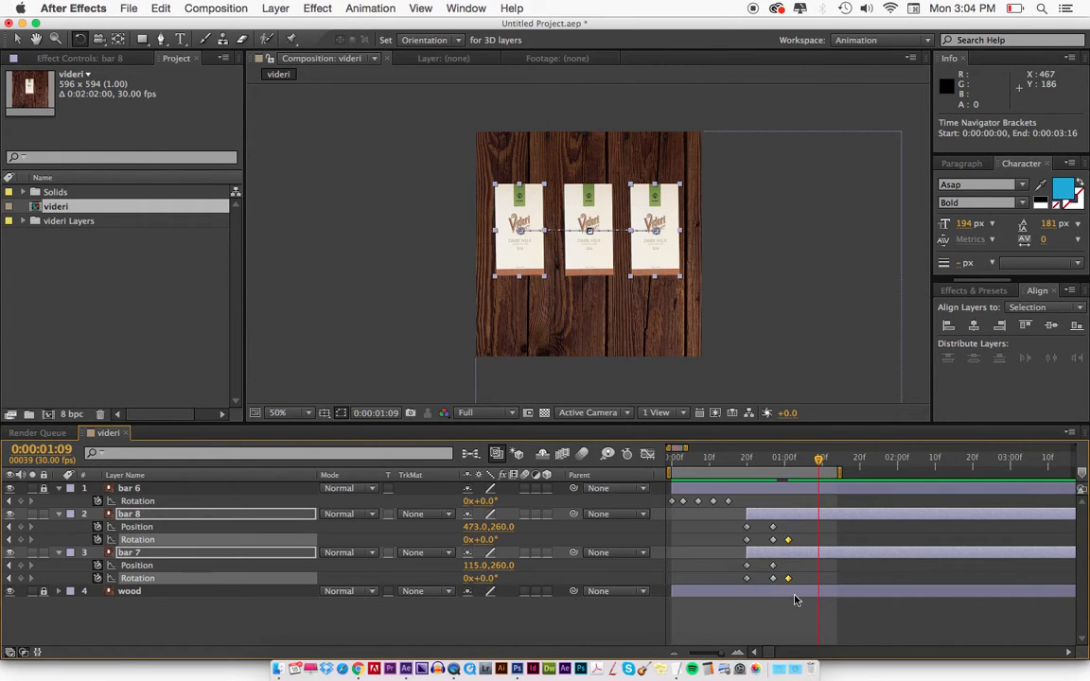
# Dismiss the battery notification, unlock the layers and select every keyframe of bars 6, 7 and 8.
pyautogui.moveTo(806, 611); pyautogui.dragTo(633, 493)
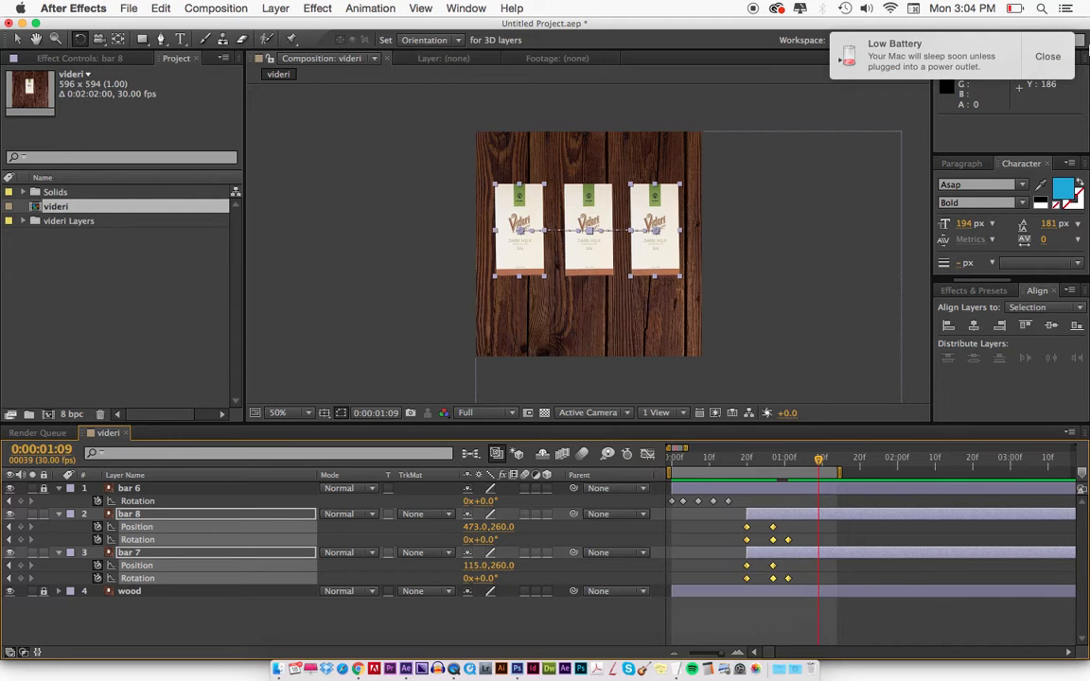
pyautogui.click(1045, 57)
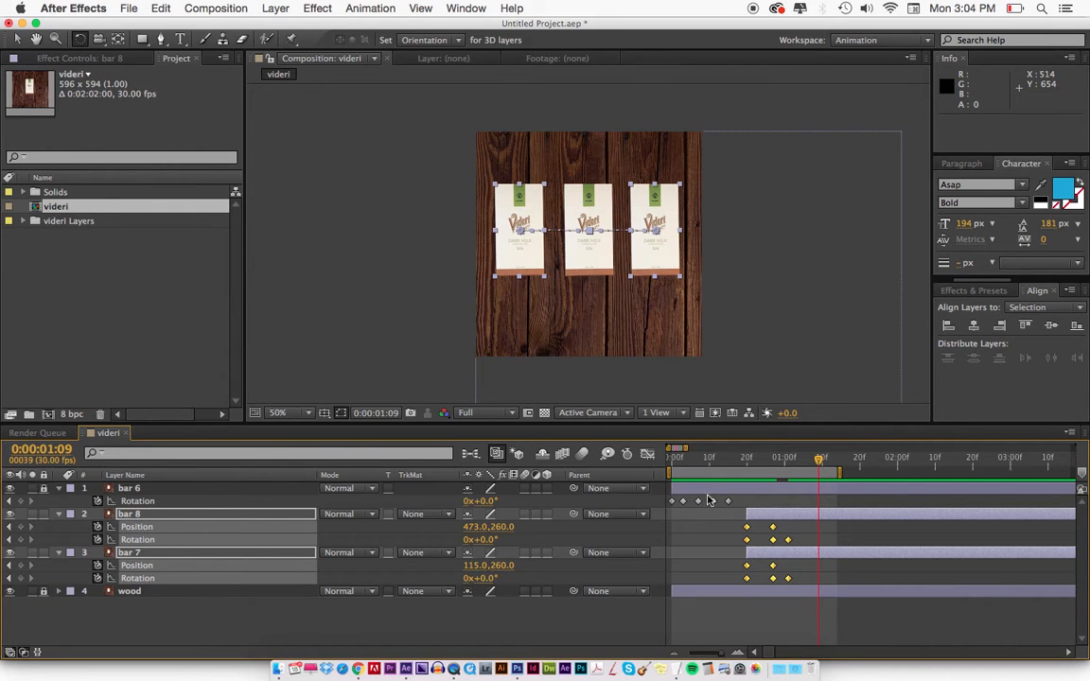
pyautogui.moveTo(806, 584); pyautogui.dragTo(654, 481)
pyautogui.moveTo(806, 578); pyautogui.dragTo(655, 437)
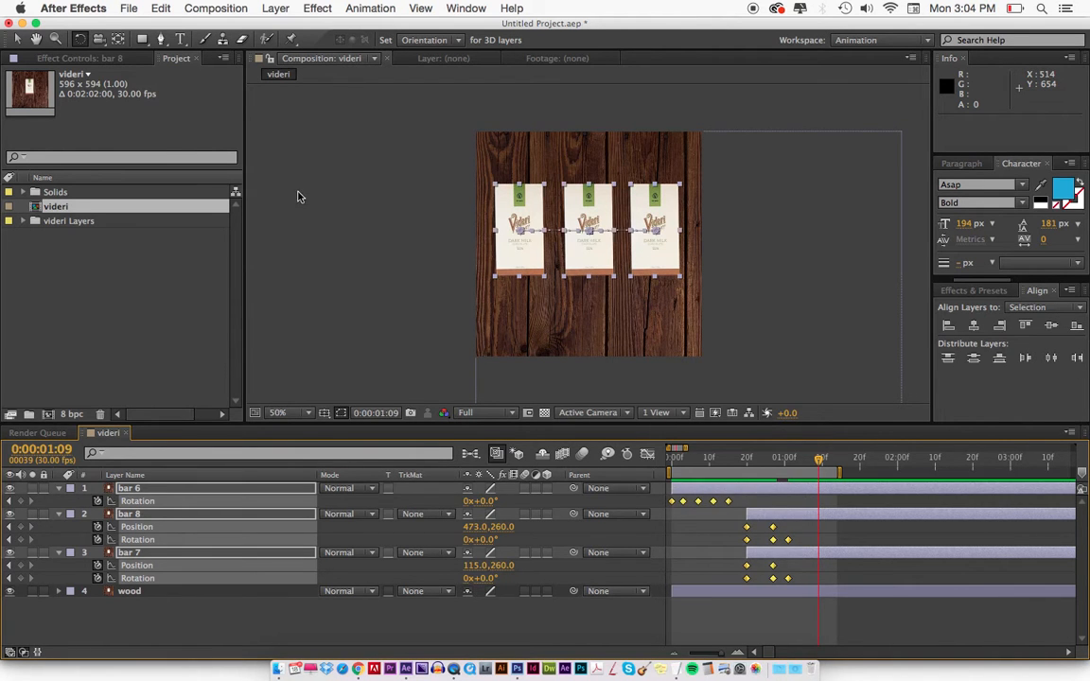
# Display the position and rotation keyframes of all three bars in the Graph Editor.
pyautogui.click(771, 527)
pyautogui.hotkey('shift', 'F3')
pyautogui.hotkey('shift', 'F3')
pyautogui.click(668, 532)
pyautogui.press('super+alt+a')
pyautogui.hotkey('shift', 'F3')
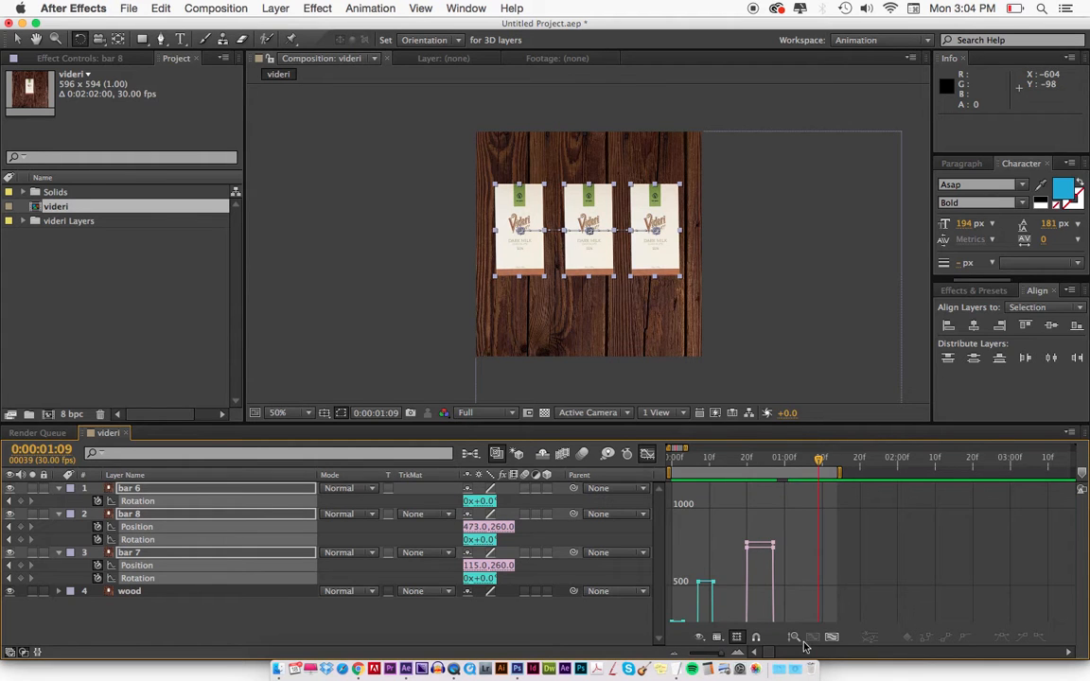
# Fit all graphs in the Graph Editor, apply Easy Ease to every bar keyframe, preview the motion and return to the layer bars.
pyautogui.click(831, 639)
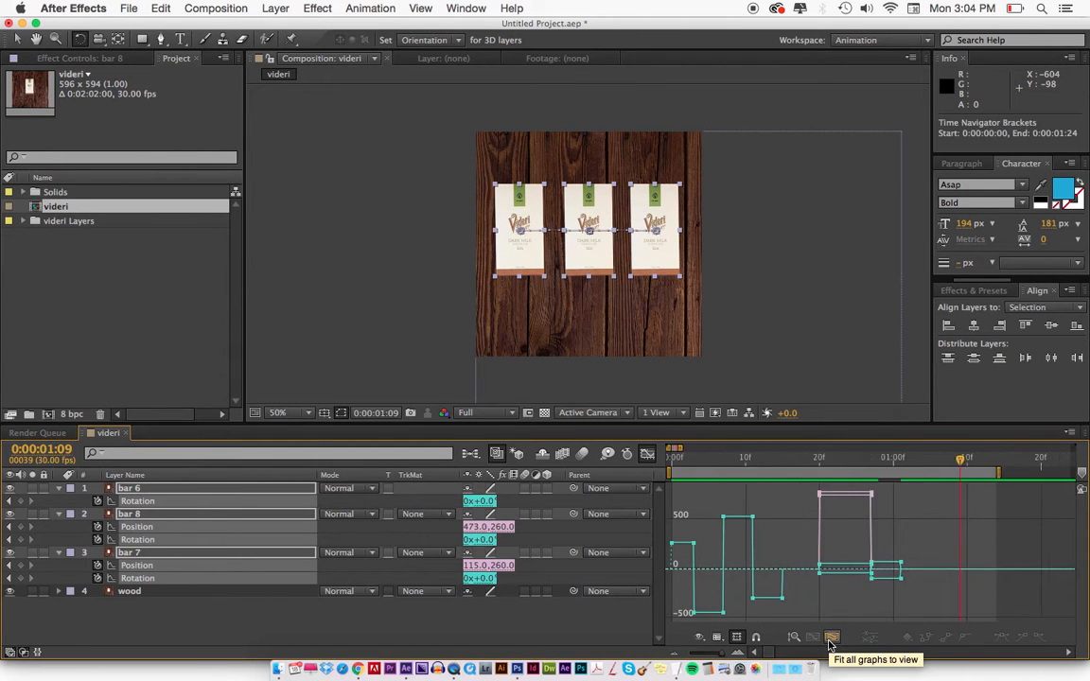
pyautogui.moveTo(865, 488); pyautogui.dragTo(656, 632)
pyautogui.click(1002, 638)
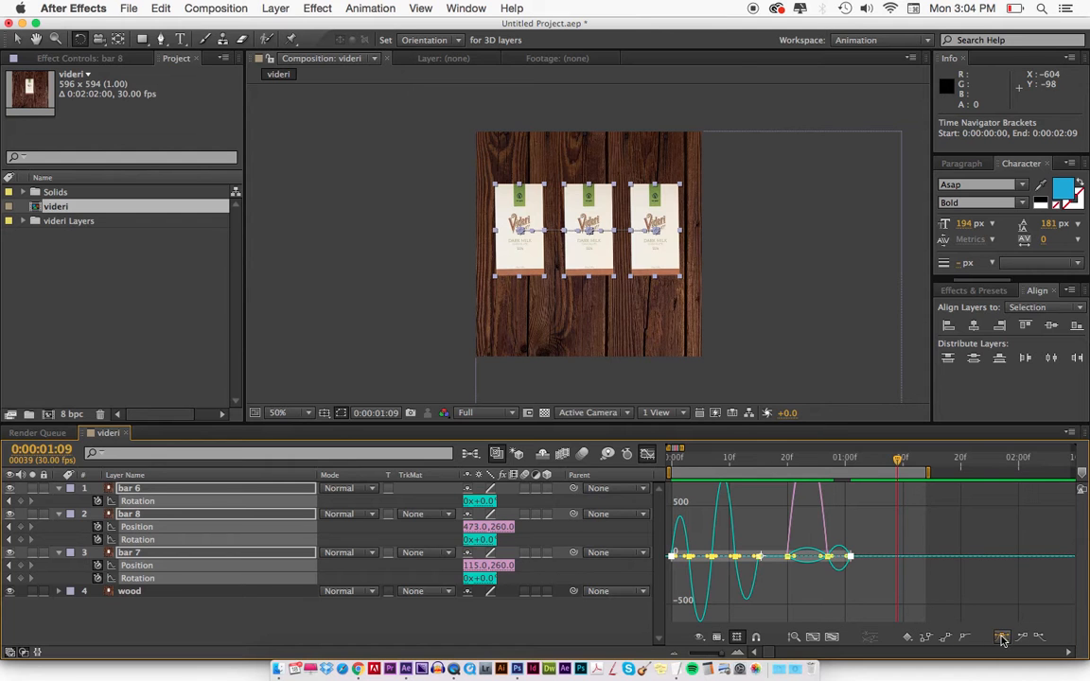
pyautogui.press('KP_0')
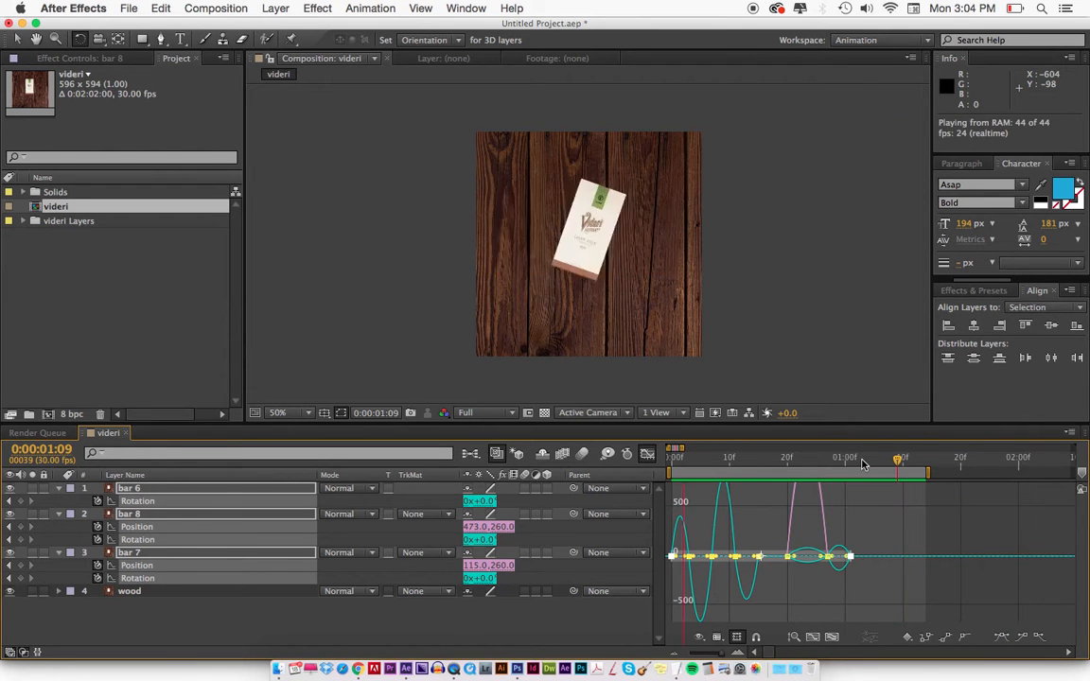
pyautogui.press('space')
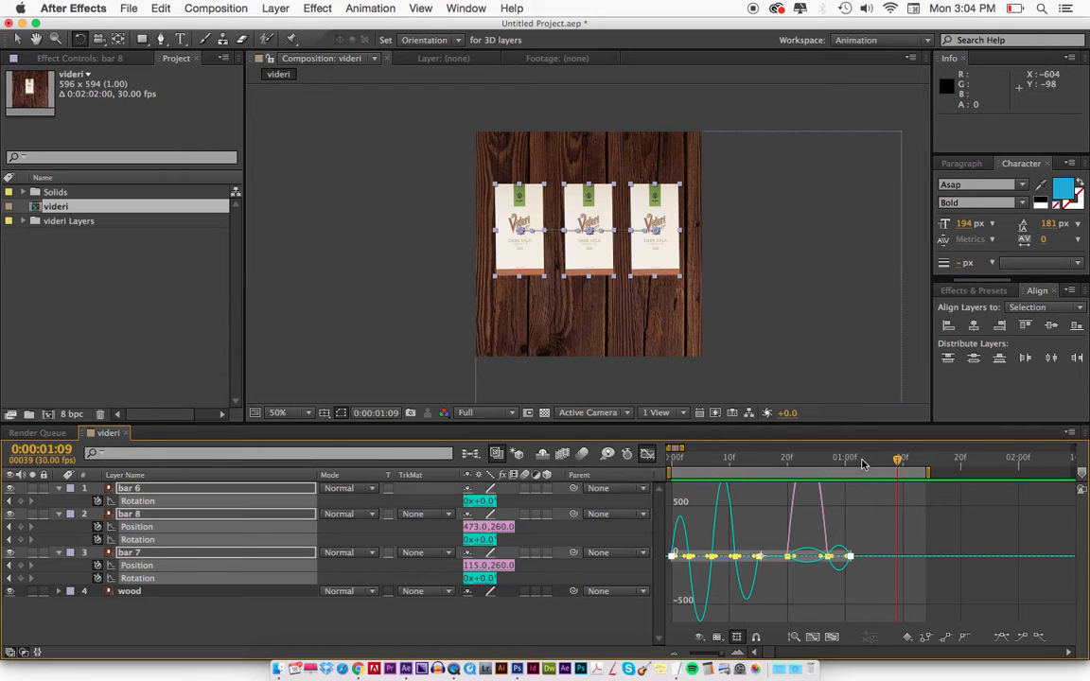
pyautogui.hotkey('shift', 'F3')
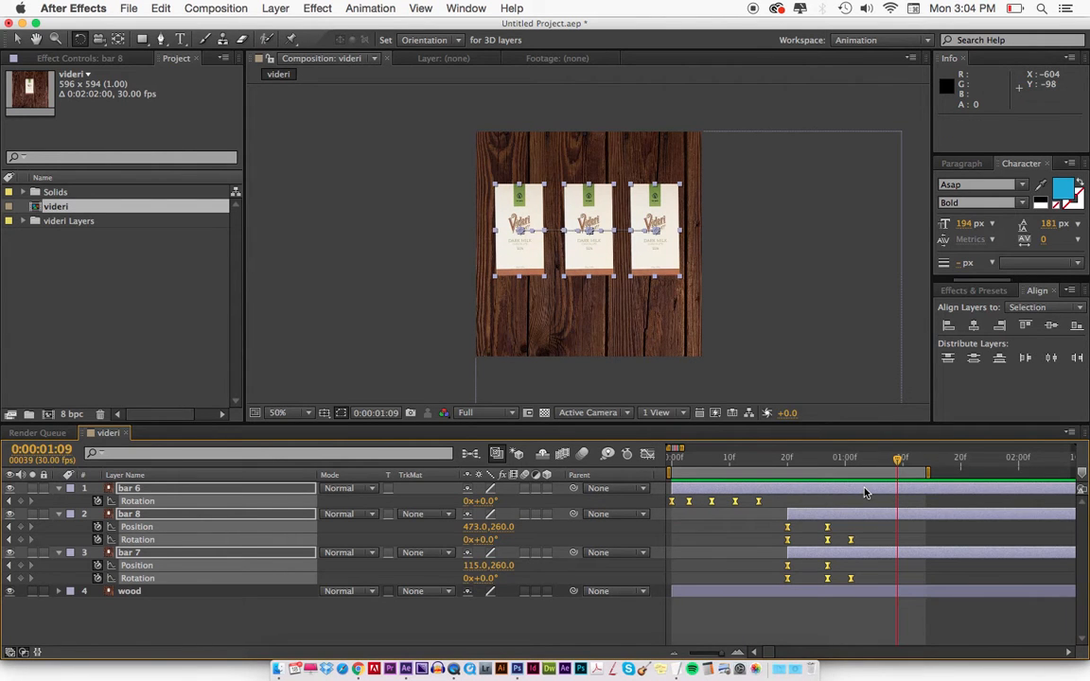
# Duplicate bars 6, 7 and 8 and move the three copies beneath the originals in the layer stack.
pyautogui.click(865, 491)
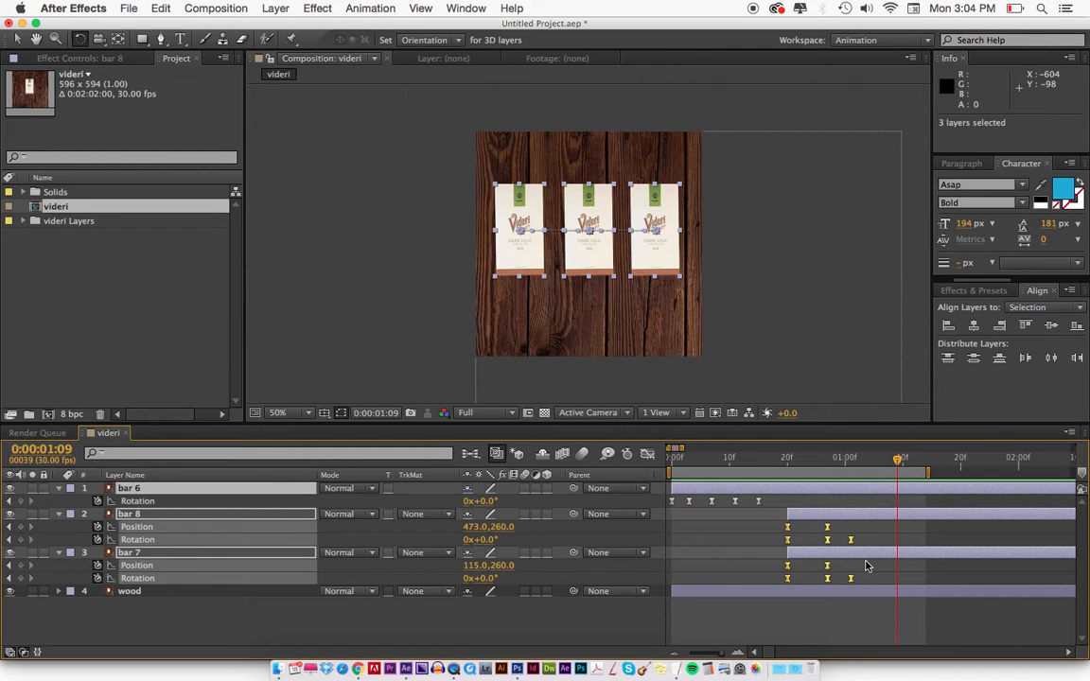
pyautogui.press('super+d')
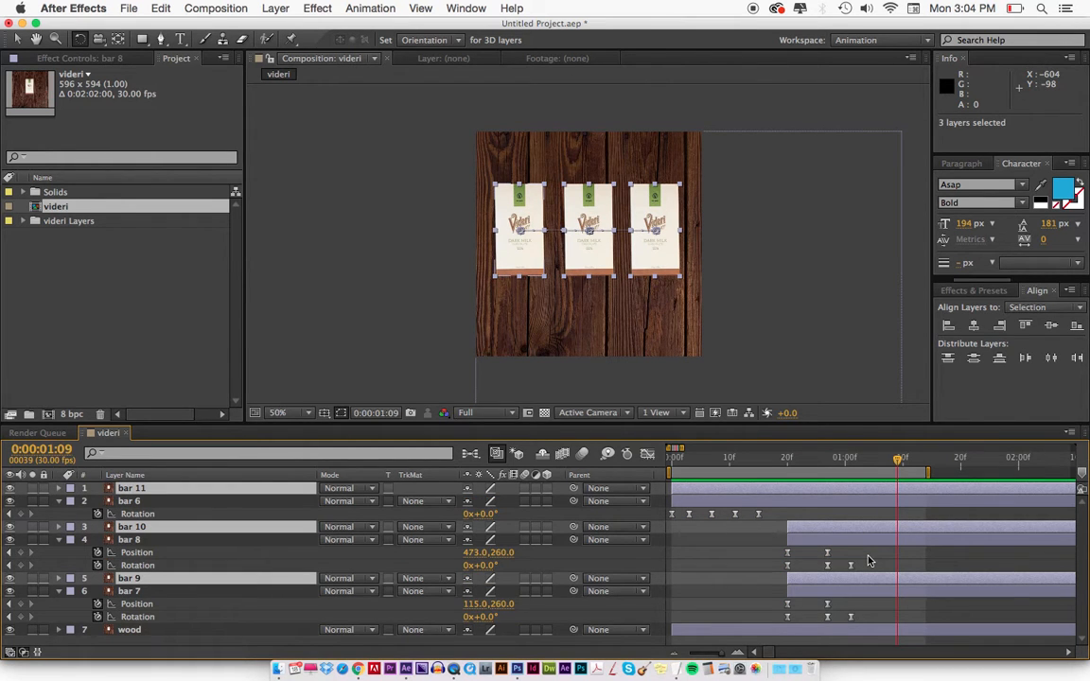
pyautogui.press('super+shift+bracketleft')
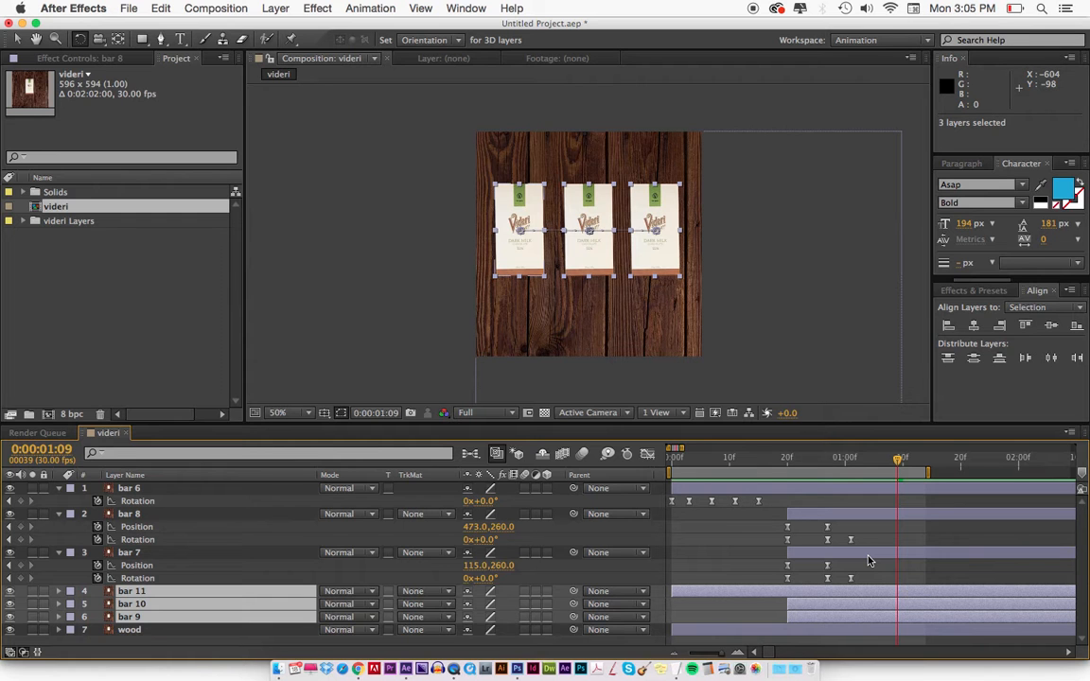
# Delete all position and rotation keyframes of bars 9, 10 and 11 and trim their in points to 0:00:01:09.
pyautogui.press('u')
pyautogui.scroll(-3, 869, 561)
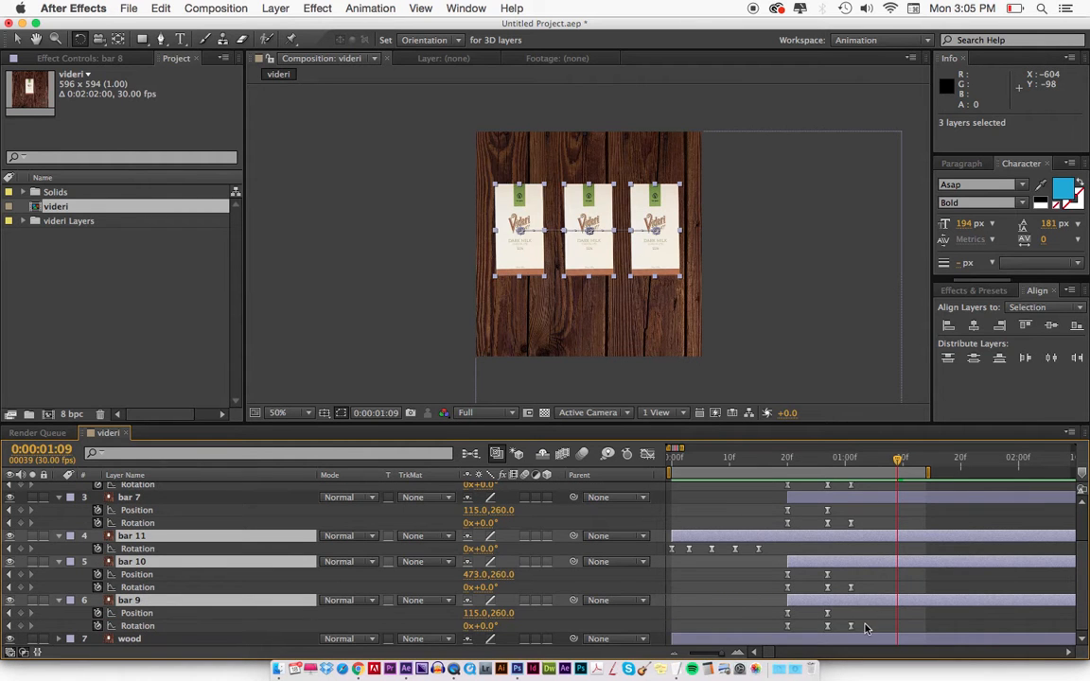
pyautogui.moveTo(863, 634); pyautogui.dragTo(660, 557)
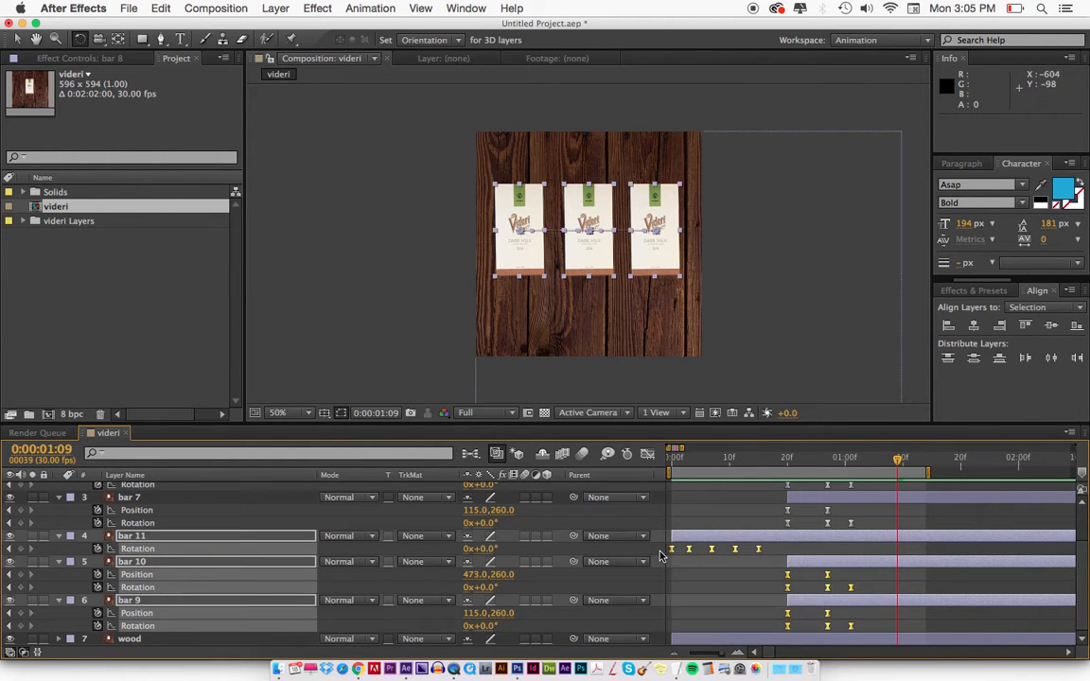
pyautogui.press('Delete')
pyautogui.hotkey('alt', '[')
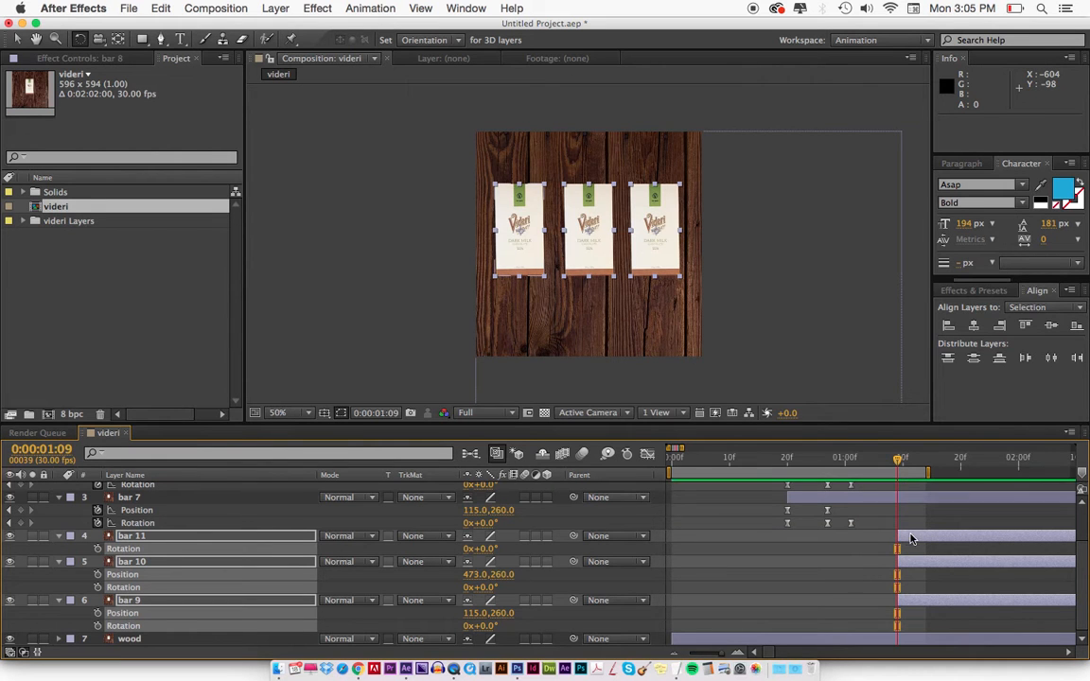
# Set the label colour of bars 9, 10 and 11 to Purple.
pyautogui.scroll(3, 910, 539)
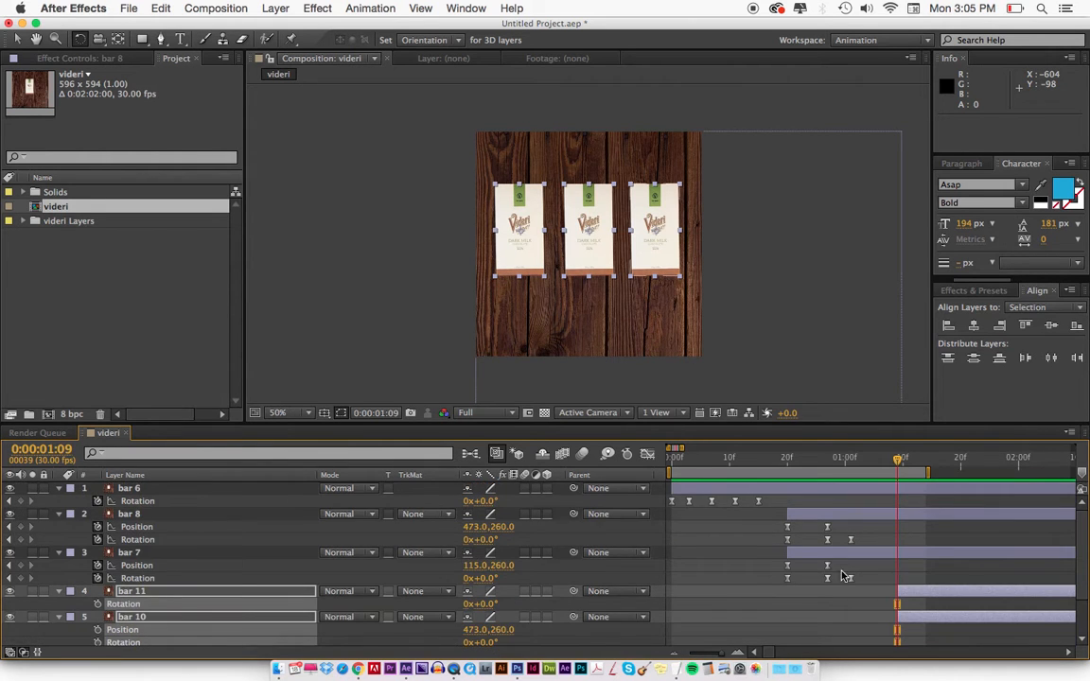
pyautogui.click(68, 601)
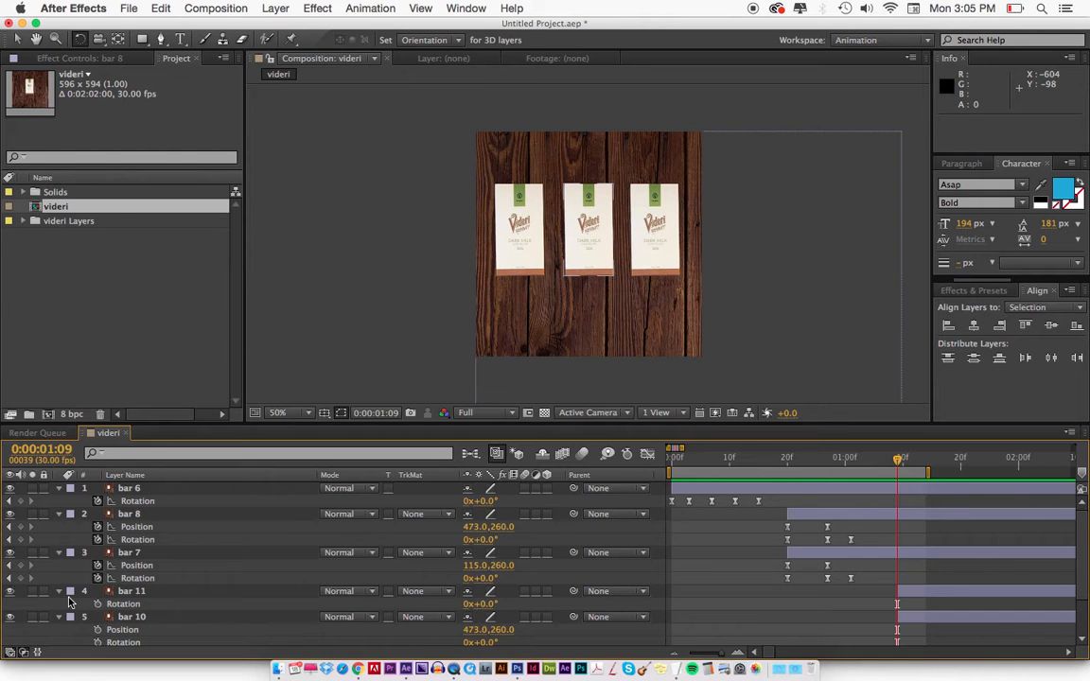
pyautogui.click(152, 591)
pyautogui.scroll(-3, 153, 593)
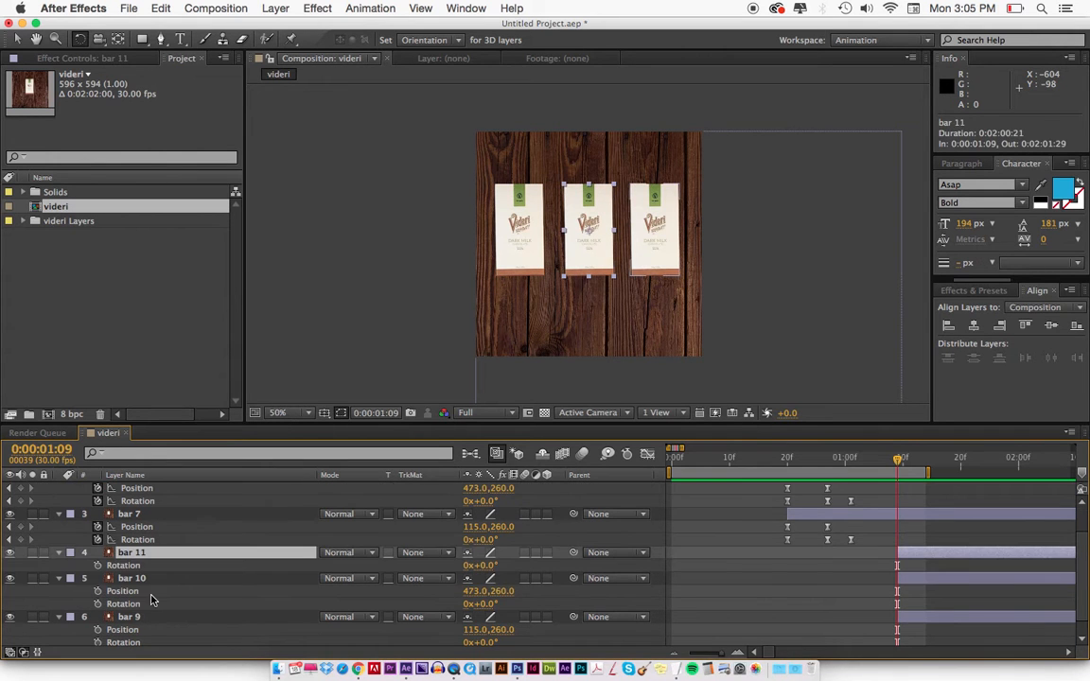
pyautogui.keyDown('shift'); pyautogui.click(145, 619); pyautogui.keyUp('shift')
pyautogui.click(71, 556)
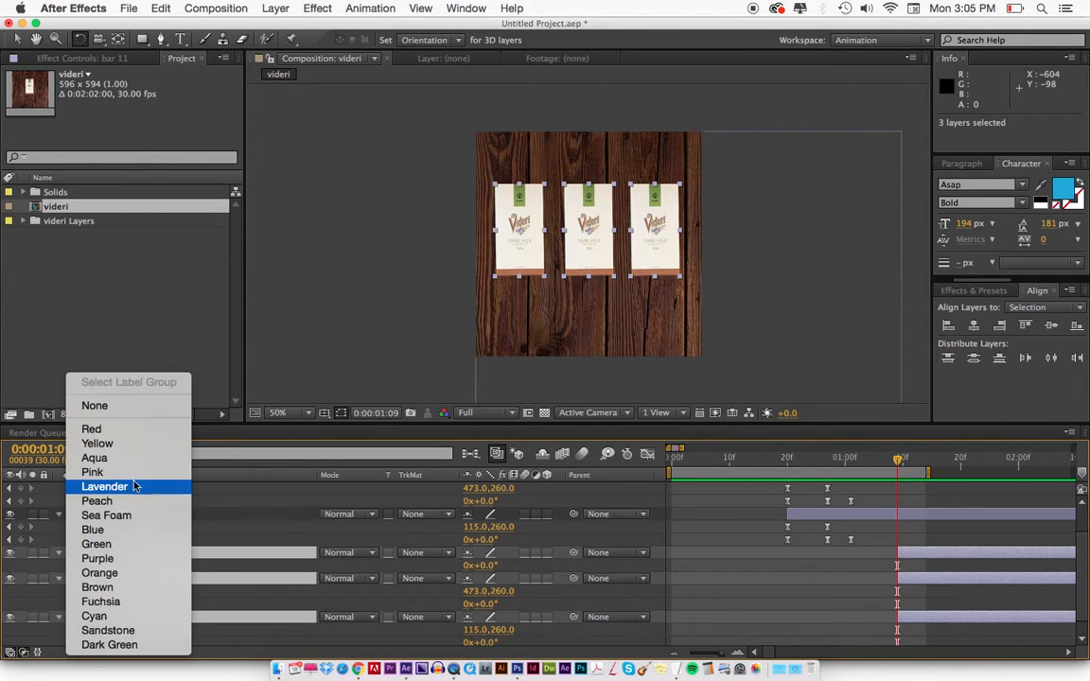
pyautogui.click(142, 471)
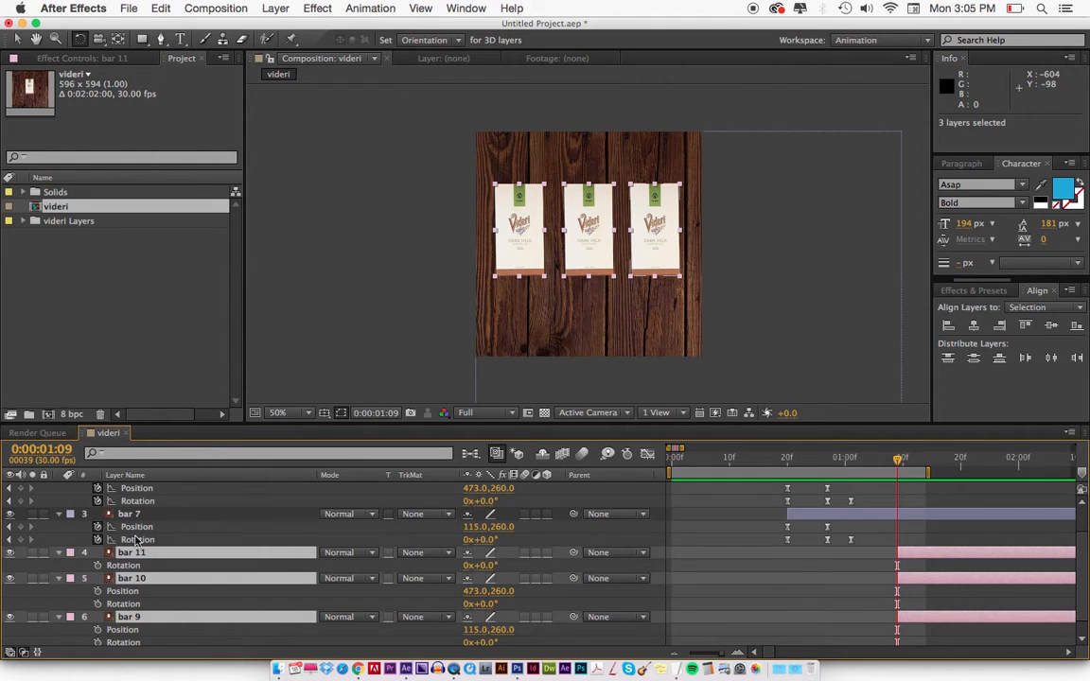
pyautogui.click(70, 553)
pyautogui.click(100, 559)
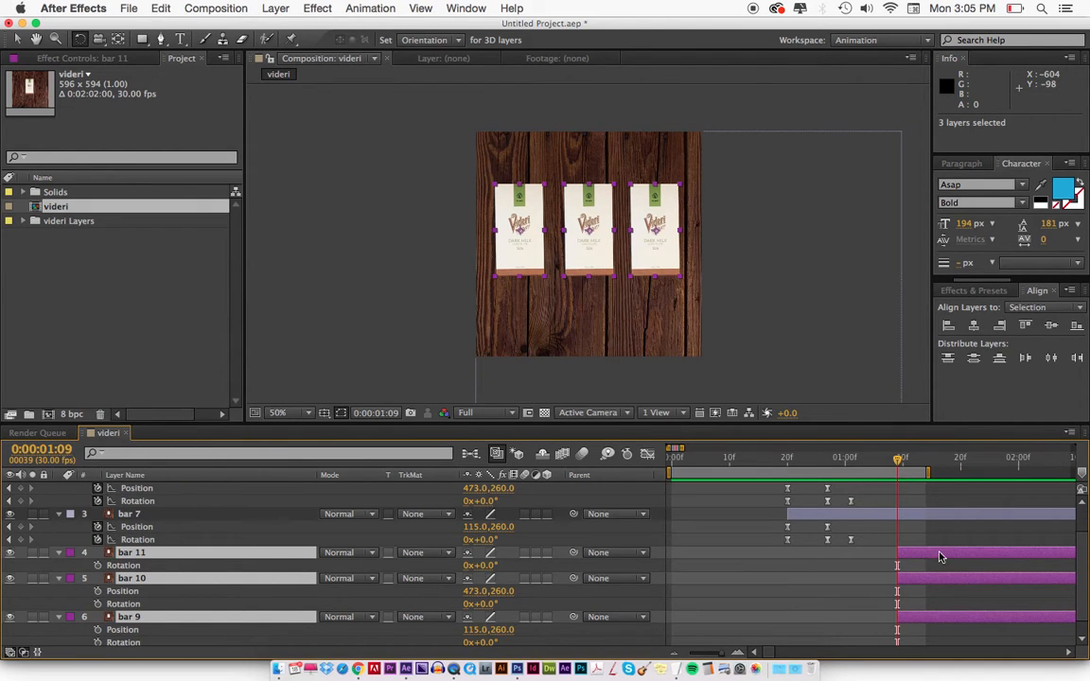
# Create a null object trimmed to start at 0:00:01:09 and duplicate it, keeping only two nulls.
pyautogui.press('super+alt+shift+y')
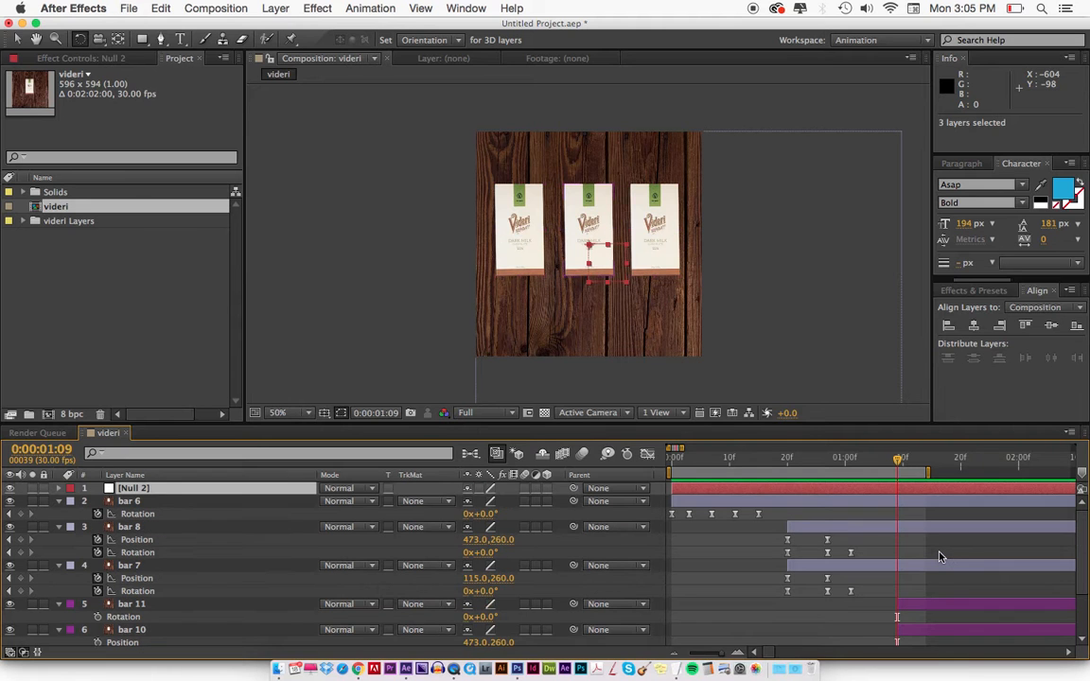
pyautogui.hotkey('alt', '[')
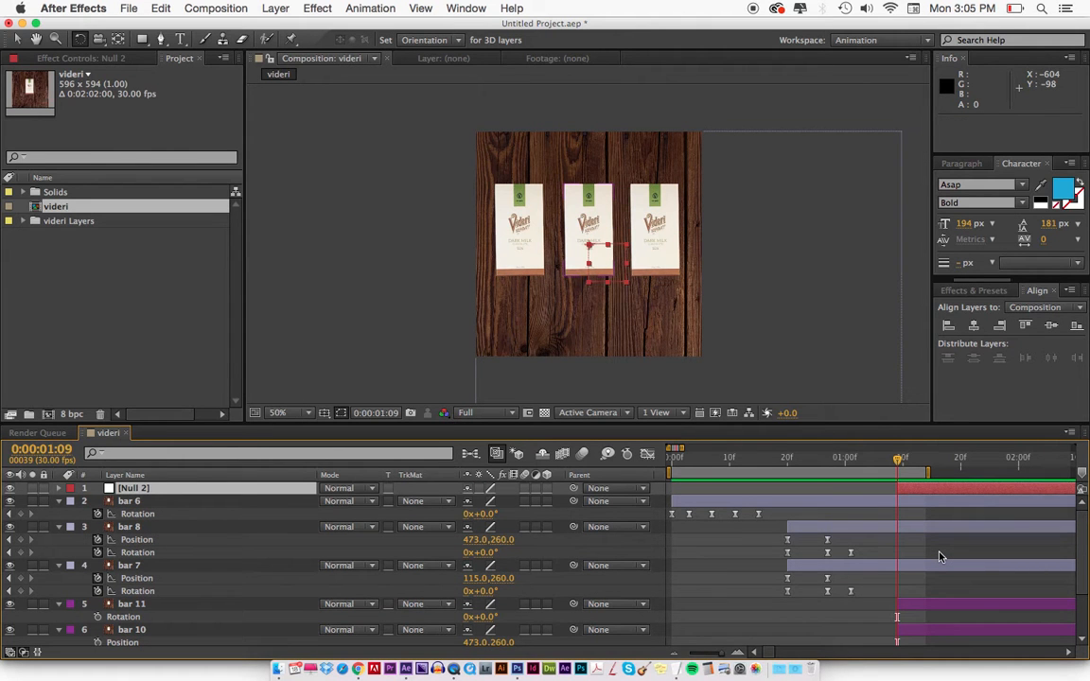
pyautogui.press('super+d')
pyautogui.press('super+d')
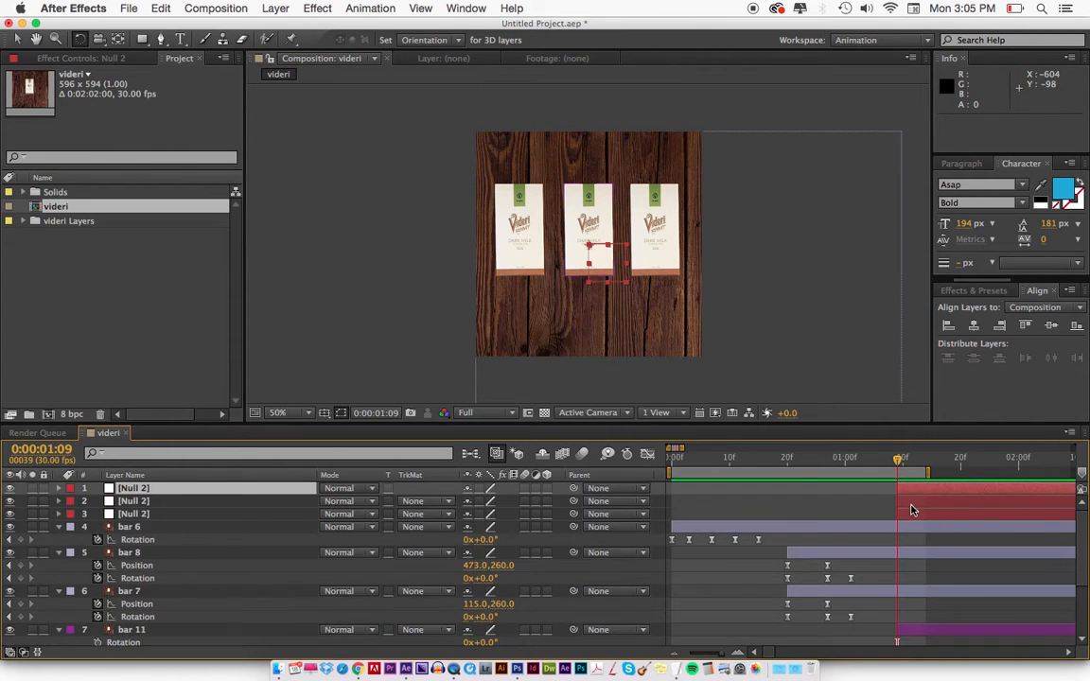
pyautogui.press('Delete')
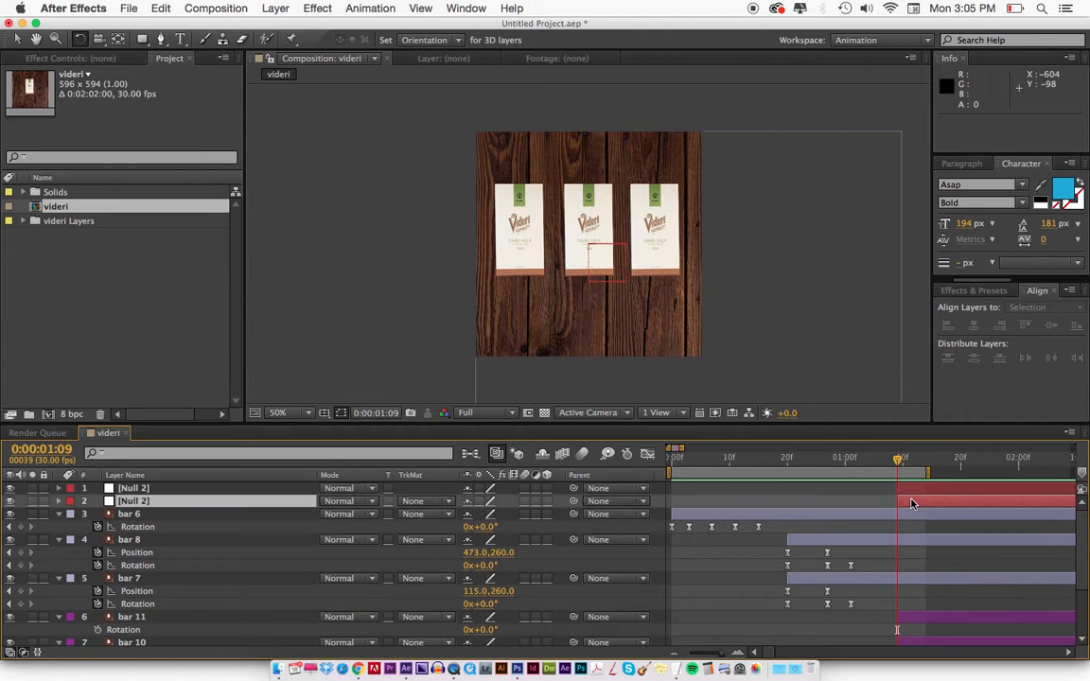
# Parent bars 6, 7 and 8 to the lower null layer.
pyautogui.click(881, 517)
pyautogui.keyDown('shift'); pyautogui.click(795, 578); pyautogui.keyUp('shift')
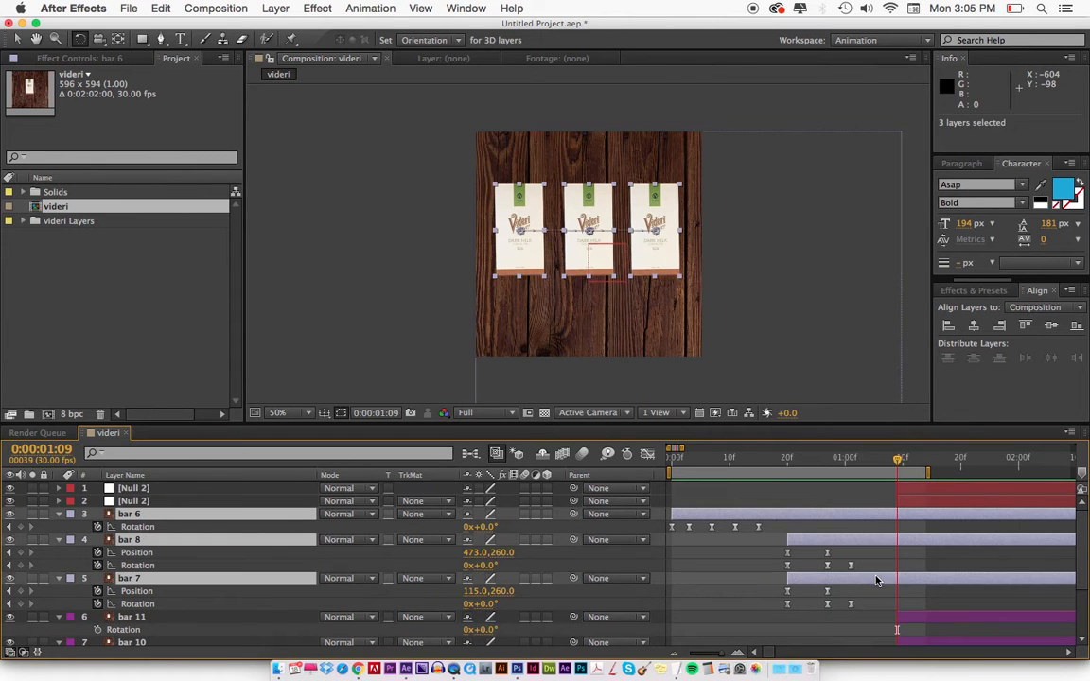
pyautogui.moveTo(574, 516); pyautogui.dragTo(128, 502)
# Rename the lower null "bar mover 1" and the upper null "bar mover 2".
pyautogui.click(131, 502)
pyautogui.press('Return')
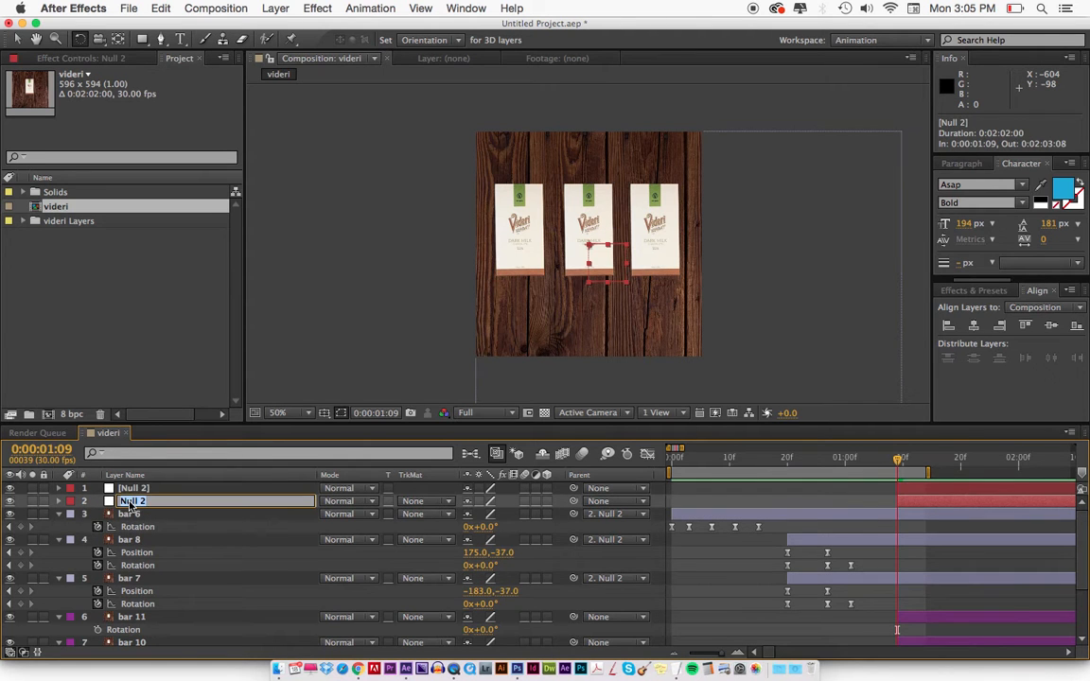
pyautogui.write('bar mover 1')
pyautogui.click(127, 488)
pyautogui.press('Return')
pyautogui.write('bar')
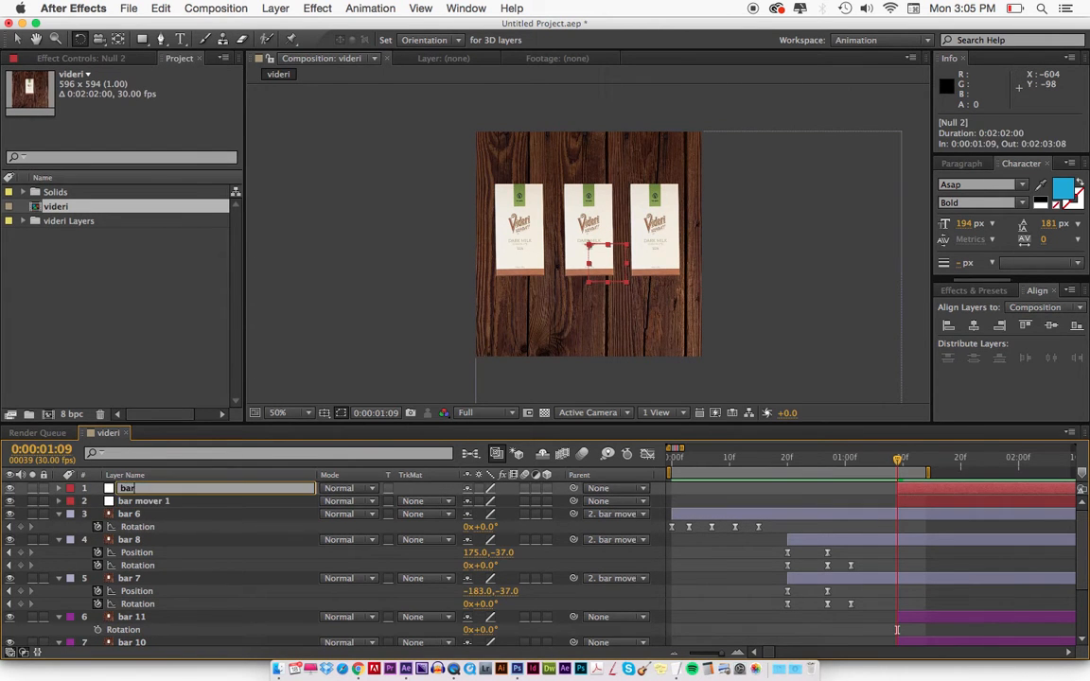
pyautogui.press('Return')
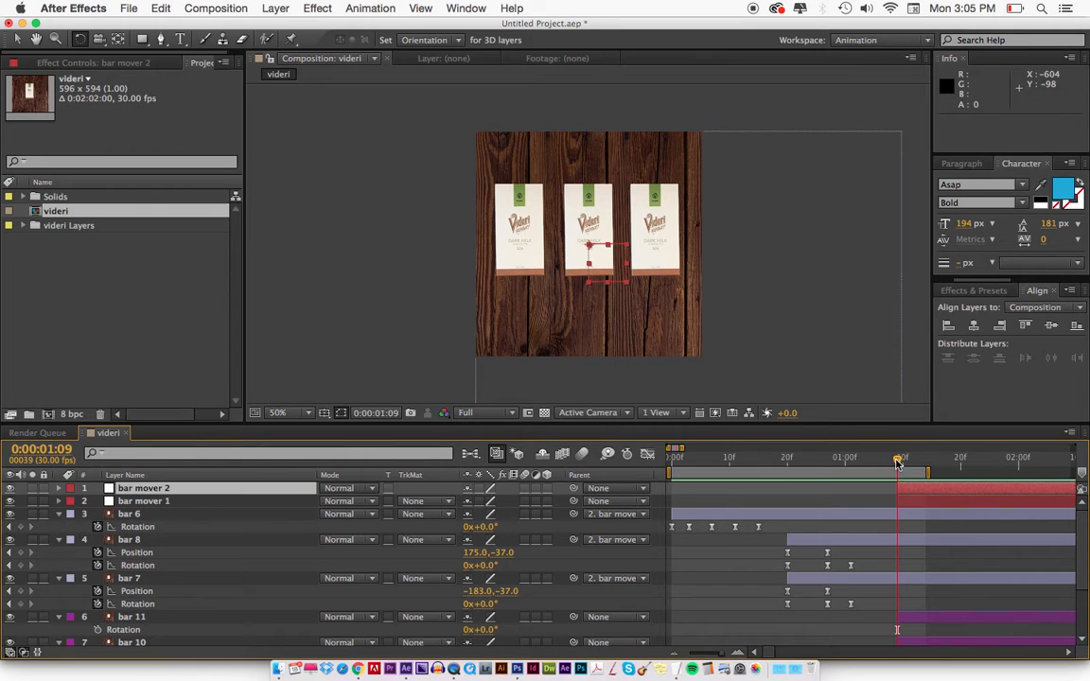
# Parent bars 9, 10 and 11 to the bar mover 2 null.
pyautogui.scroll(-3, 910, 589)
pyautogui.press('`')
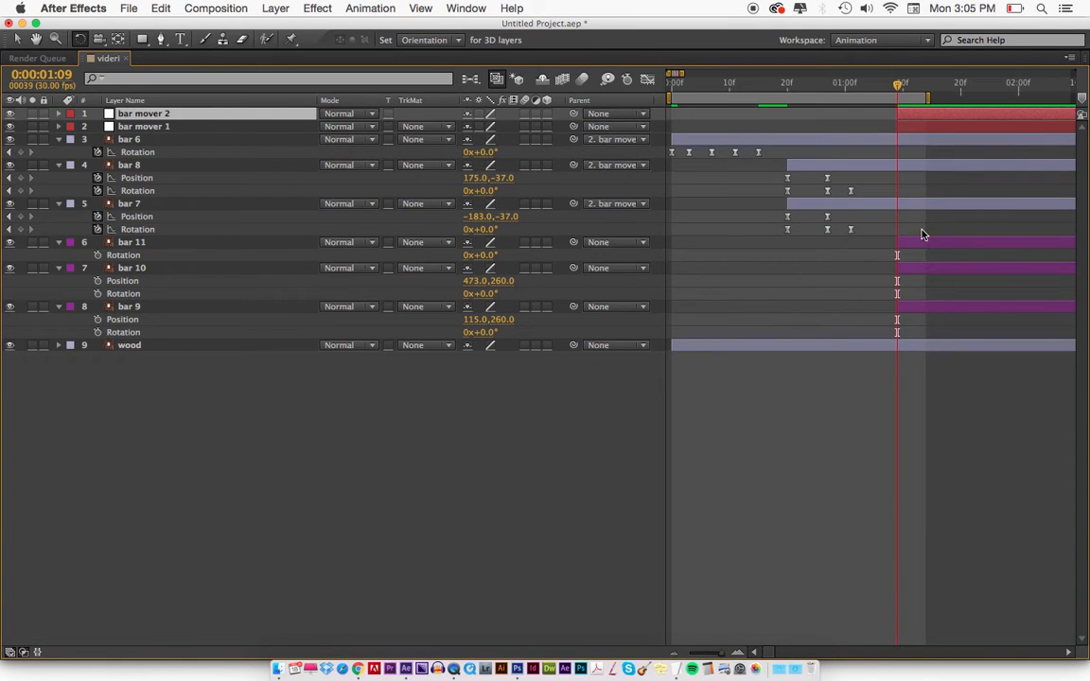
pyautogui.click(917, 243)
pyautogui.keyDown('shift'); pyautogui.click(910, 309); pyautogui.keyUp('shift')
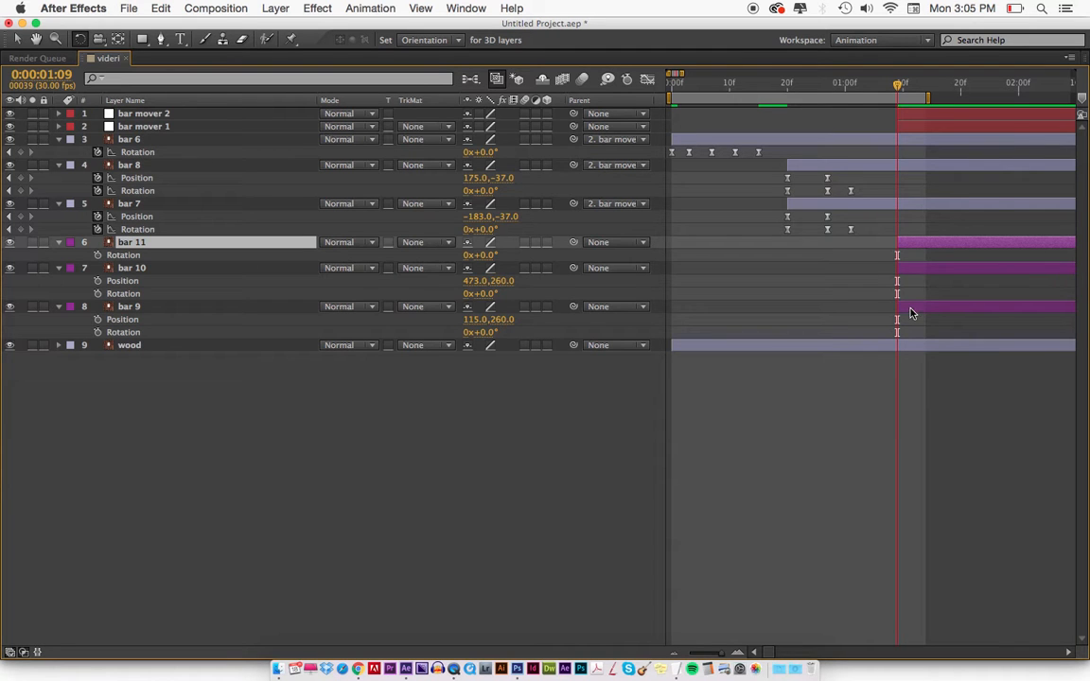
pyautogui.moveTo(574, 242); pyautogui.dragTo(172, 117)
pyautogui.click(172, 117)
pyautogui.press('`')
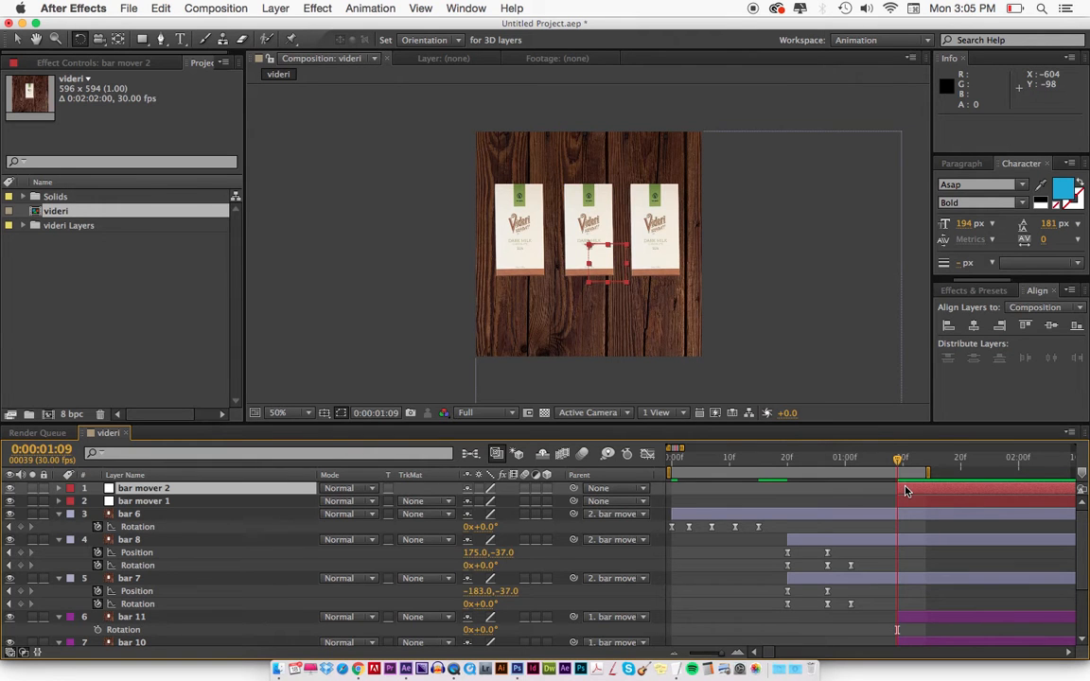
pyautogui.press('v')
pyautogui.click(607, 271)
pyautogui.moveTo(606, 272); pyautogui.dragTo(598, 313)
pyautogui.press('super+z')
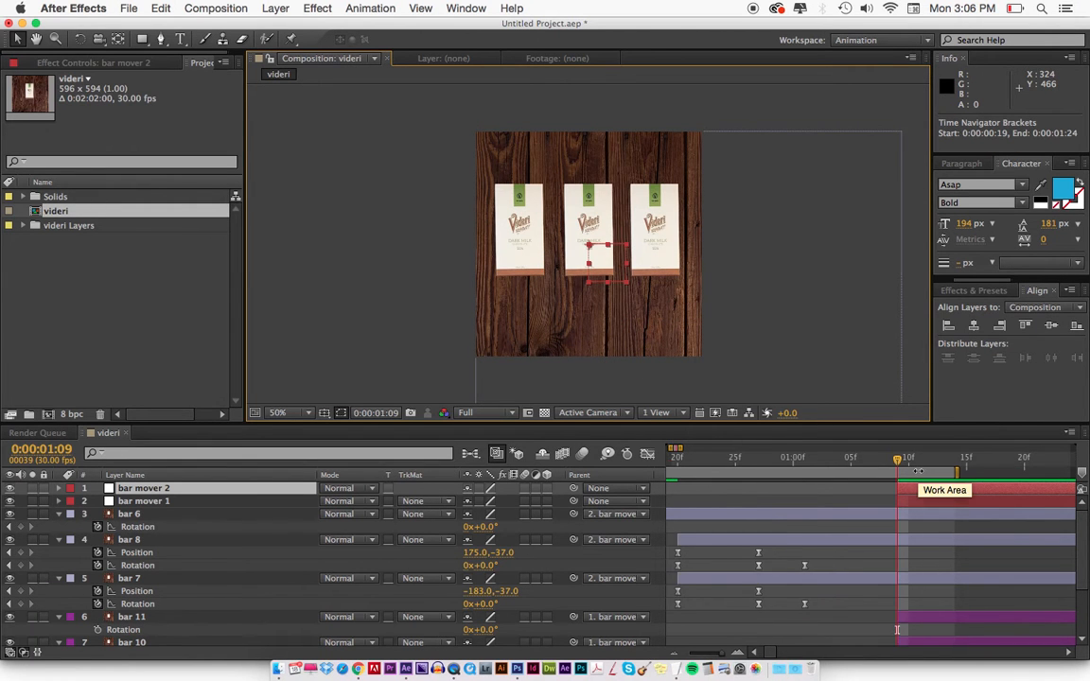
# Add position keyframes to both bar mover nulls at 0:00:01:09 and 0:00:01:22, extending the work area to just before 0:00:02:00.
pyautogui.scroll(3, 929, 475)
pyautogui.moveTo(928, 472); pyautogui.dragTo(1005, 472)
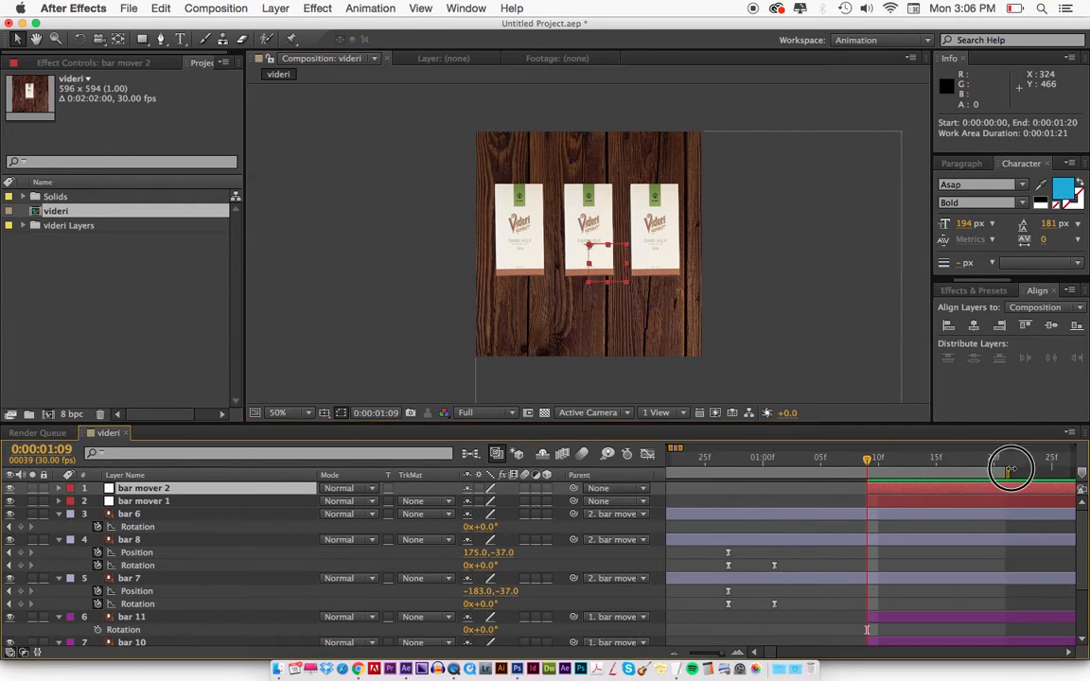
pyautogui.keyDown('shift'); pyautogui.click(876, 505); pyautogui.keyUp('shift')
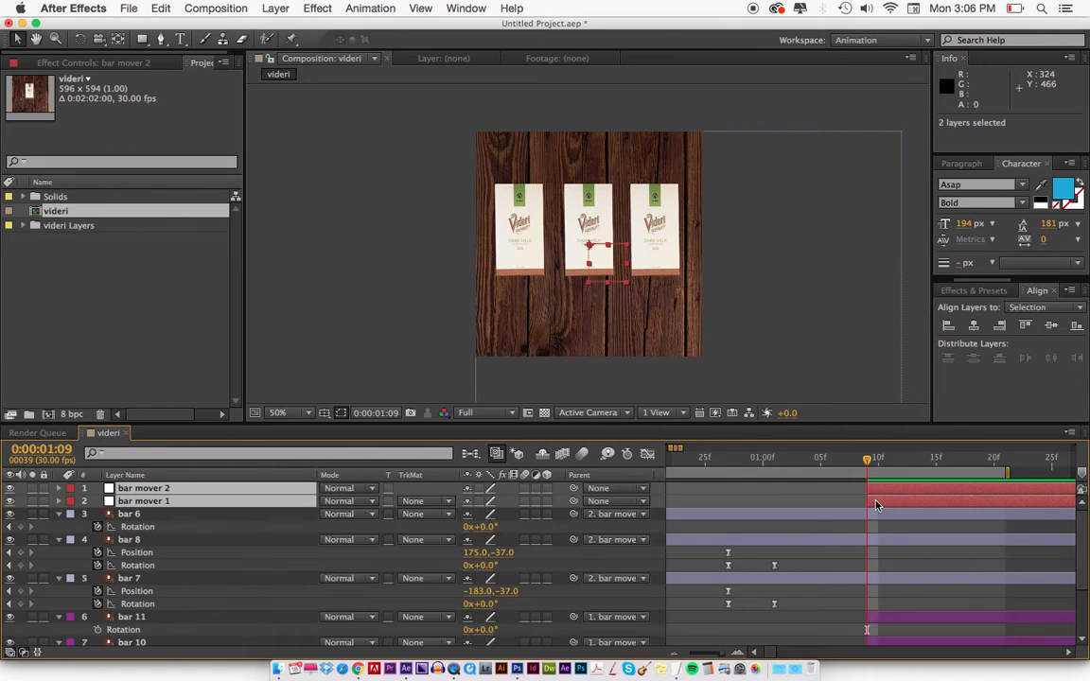
pyautogui.hotkey('alt', 'shift', 'p')
pyautogui.moveTo(913, 459); pyautogui.dragTo(1017, 463)
pyautogui.hscroll(3, 920, 483)
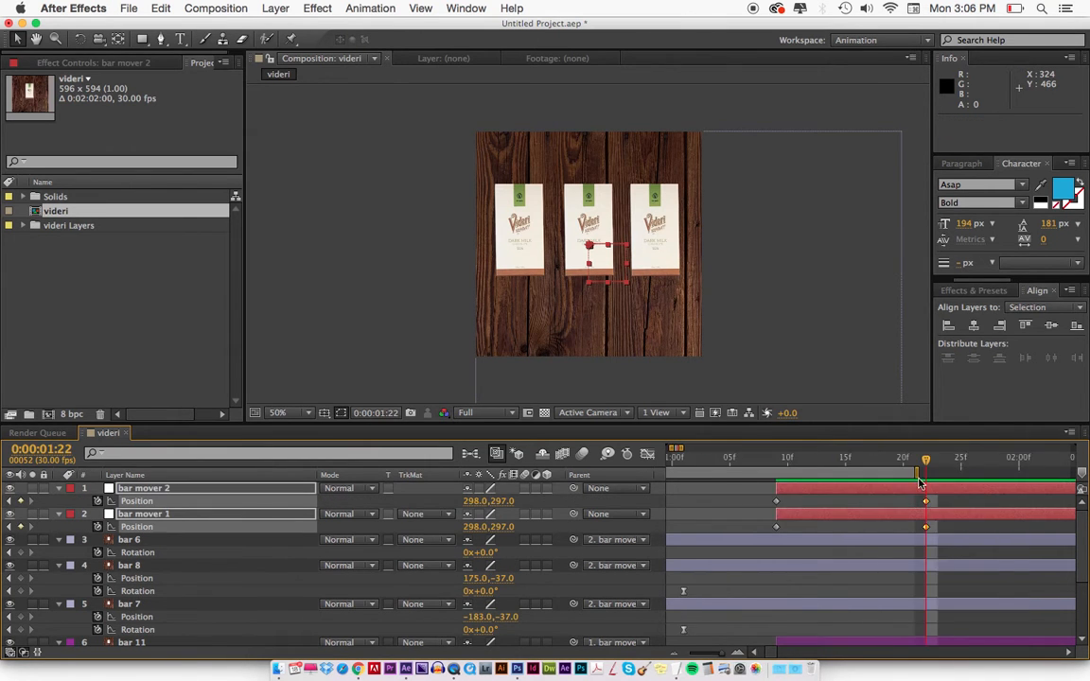
pyautogui.moveTo(919, 473); pyautogui.dragTo(1012, 474)
pyautogui.click(917, 488)
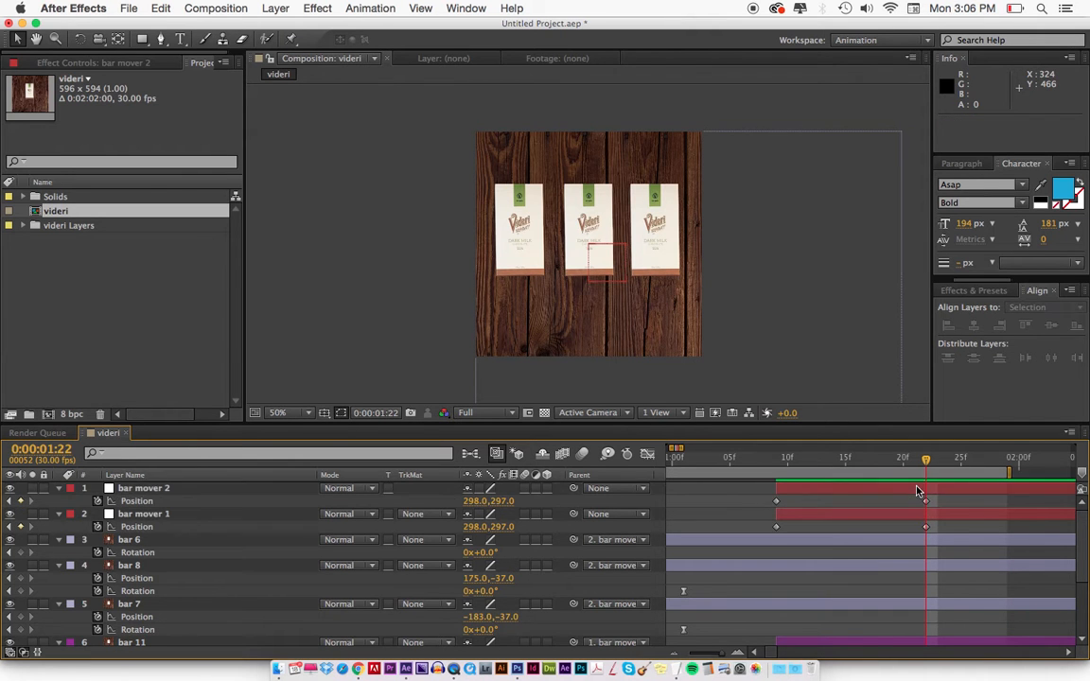
# At 0:00:01:22, set the Y position of bar mover 2 to 474 and of bar mover 1 to 200.
pyautogui.moveTo(476, 501); pyautogui.dragTo(581, 444)
pyautogui.press('cmd+z')
pyautogui.moveTo(501, 532); pyautogui.dragTo(426, 528)
pyautogui.press(',')
pyautogui.press('.')
# Extend the work area to about 0:00:03:00 and preview the animation.
pyautogui.press('-')
pyautogui.press('-')
pyautogui.press('-')
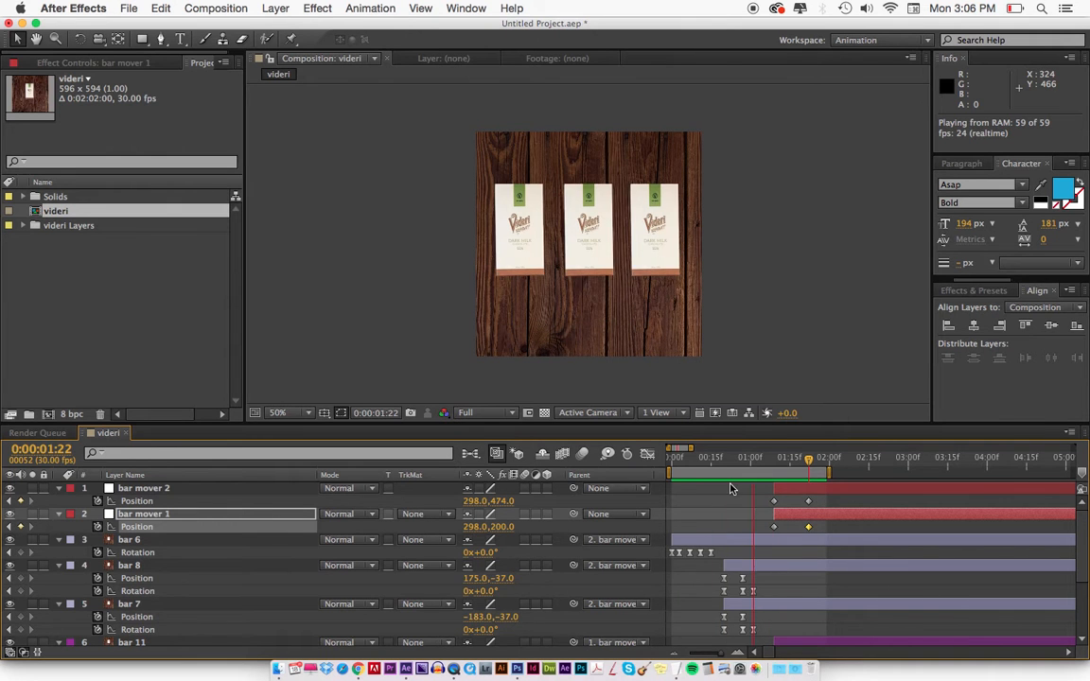
pyautogui.moveTo(827, 471); pyautogui.dragTo(914, 471)
pyautogui.press('KP_0')
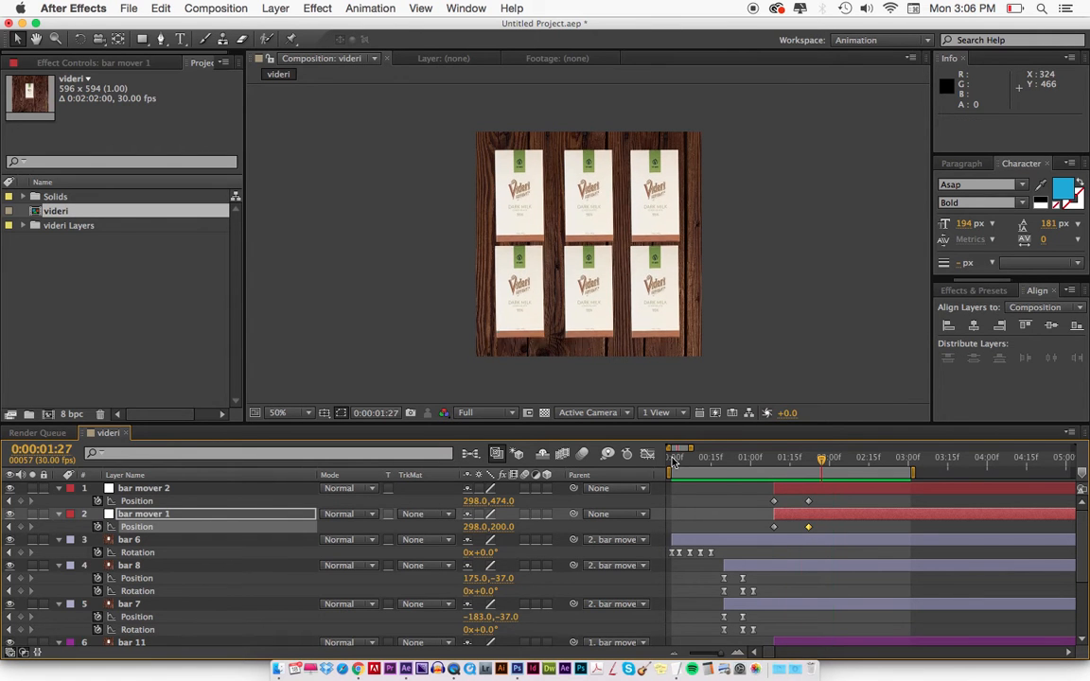
# Apply Easy Ease to all position keyframes on both bar mover nulls, move their end keyframes slightly earlier, and preview.
pyautogui.moveTo(769, 487); pyautogui.dragTo(829, 535)
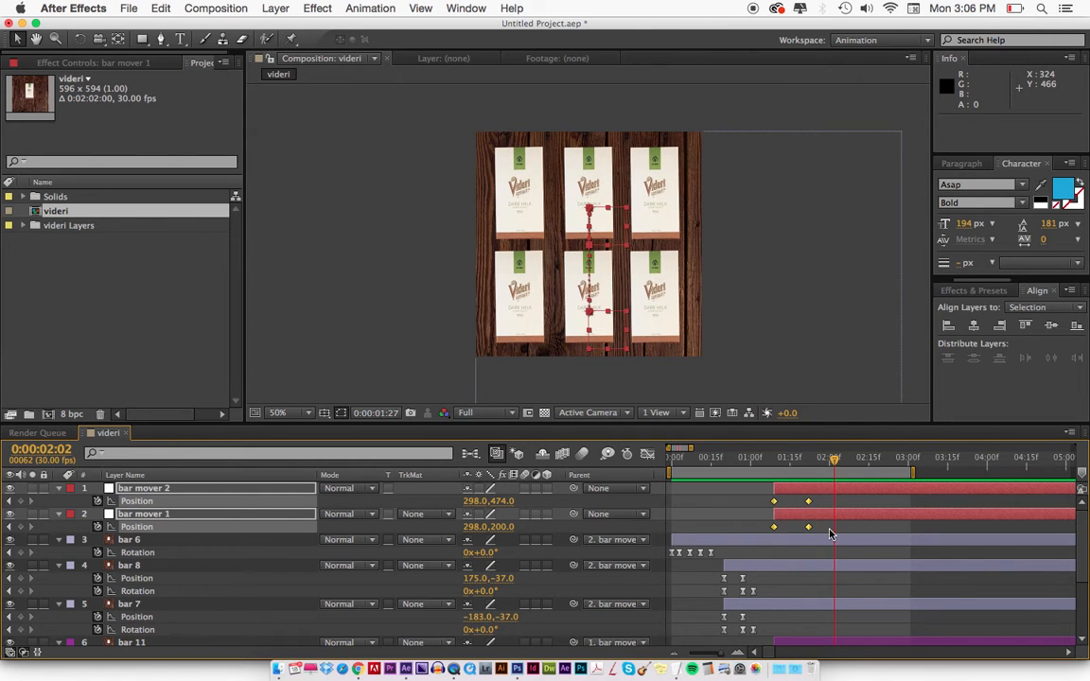
pyautogui.hotkey('shift', 'F3')
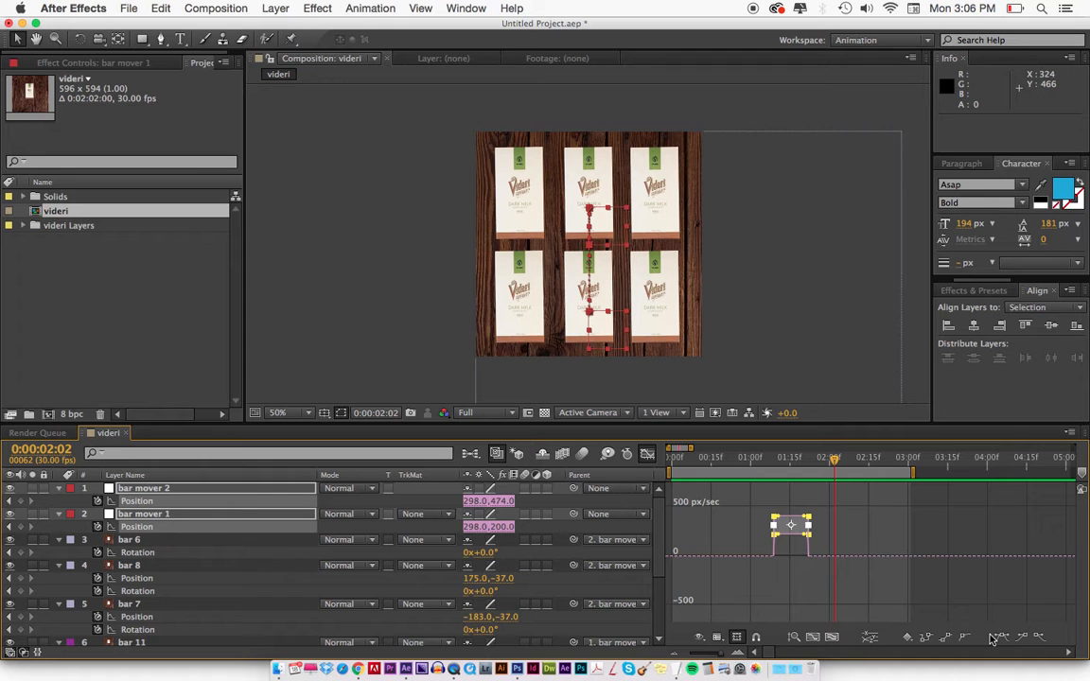
pyautogui.click(1003, 637)
pyautogui.hotkey('shift', 'F3')
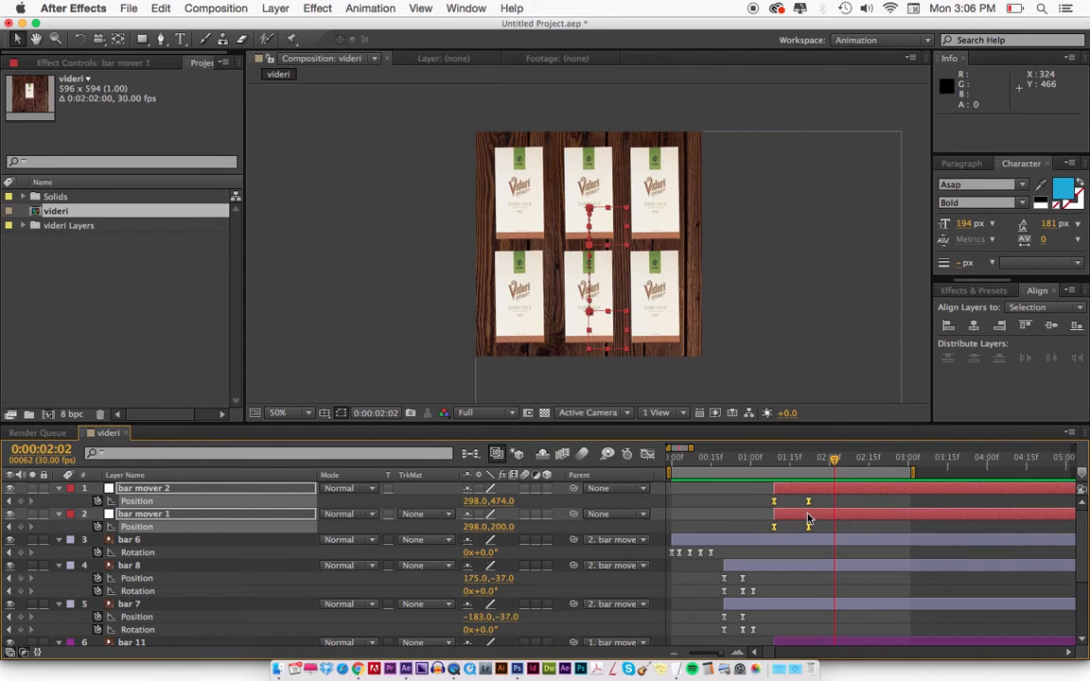
pyautogui.moveTo(809, 500); pyautogui.dragTo(801, 503)
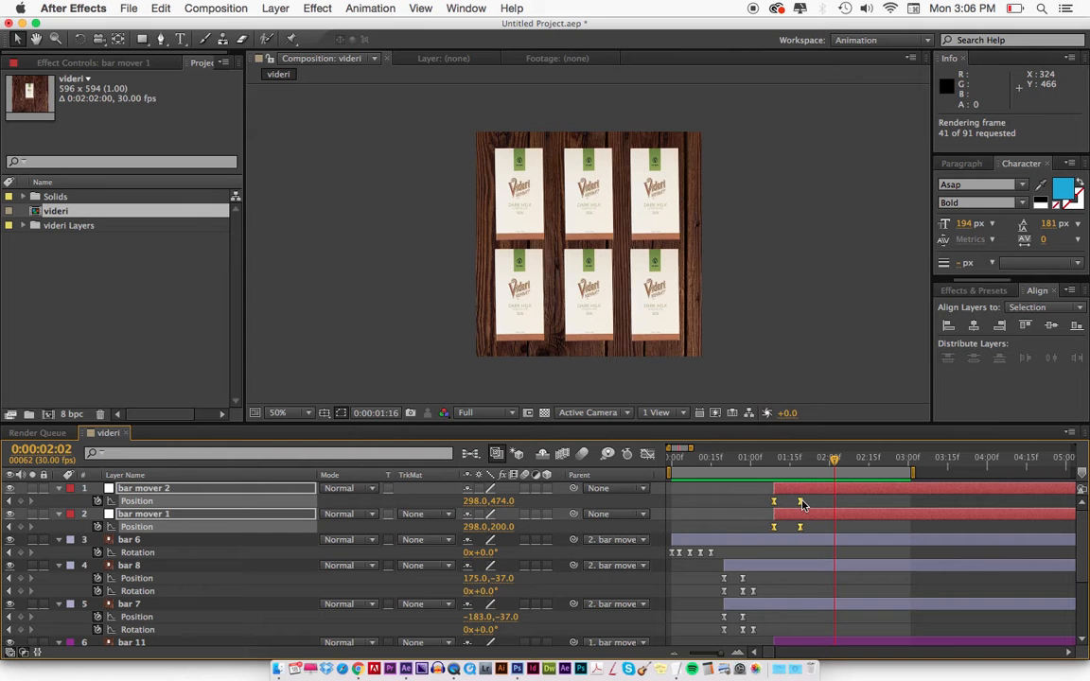
pyautogui.press('space')
# Switch to Chrome, examine the Videri Instagram post with six chocolate bars and its caption, and return to After Effects.
pyautogui.press('super+Tab')
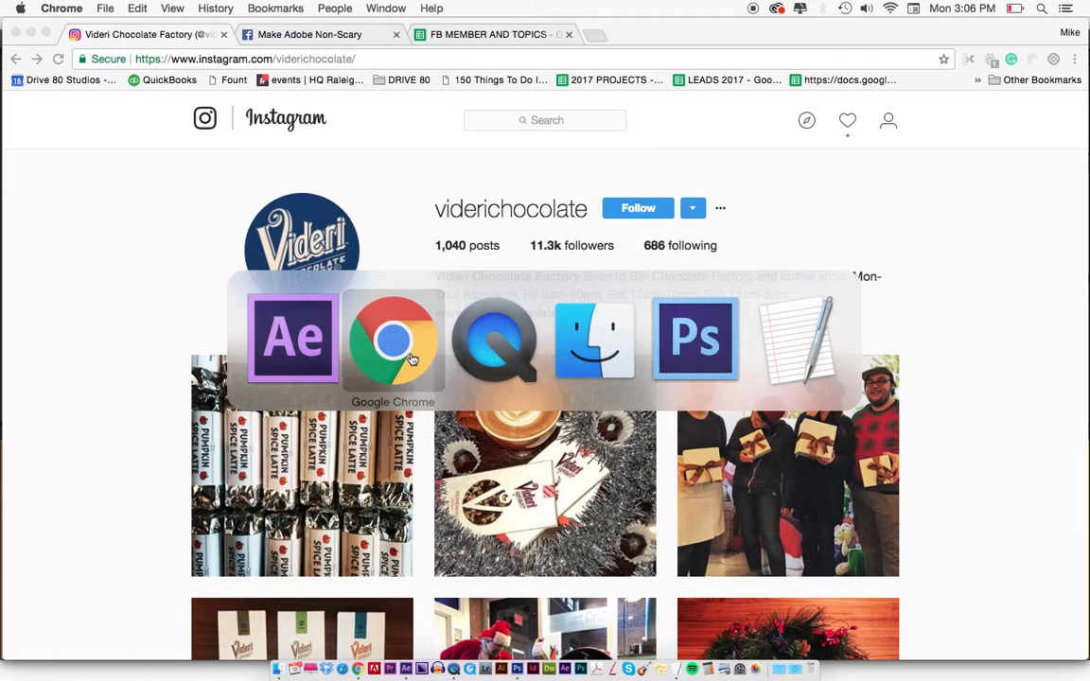
pyautogui.scroll(-5, 213, 430)
pyautogui.click(207, 352)
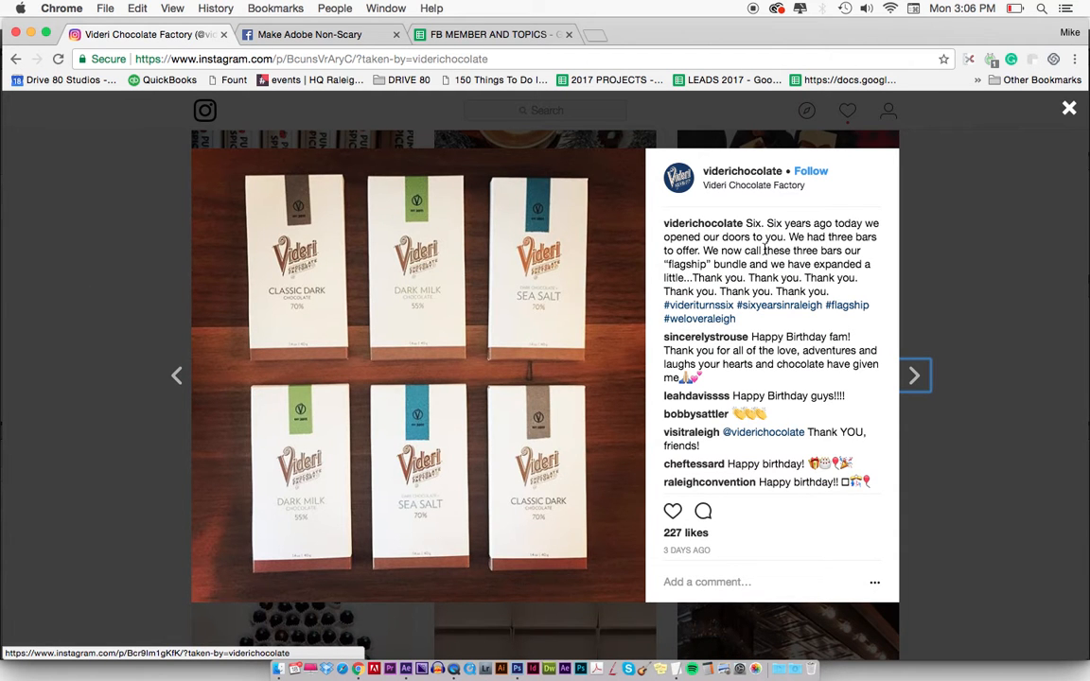
pyautogui.click(114, 251)
pyautogui.press('super+Tab')
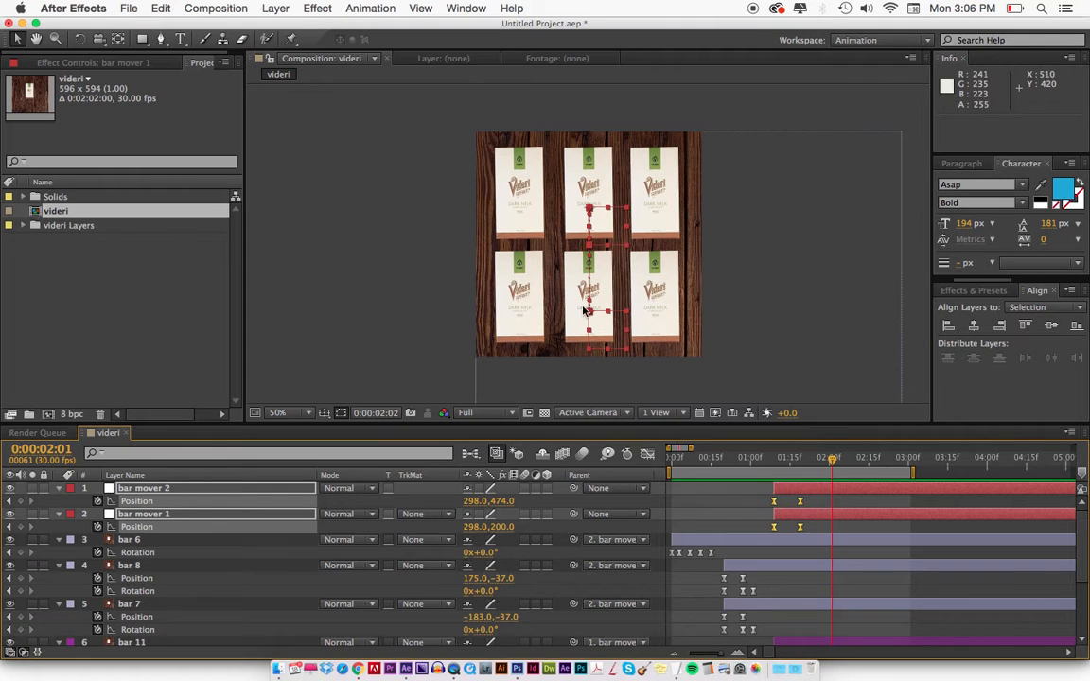
# With no layers selected, add a text layer reading "6 YEARS" over the bars at 0:00:02:11.
pyautogui.click(775, 306)
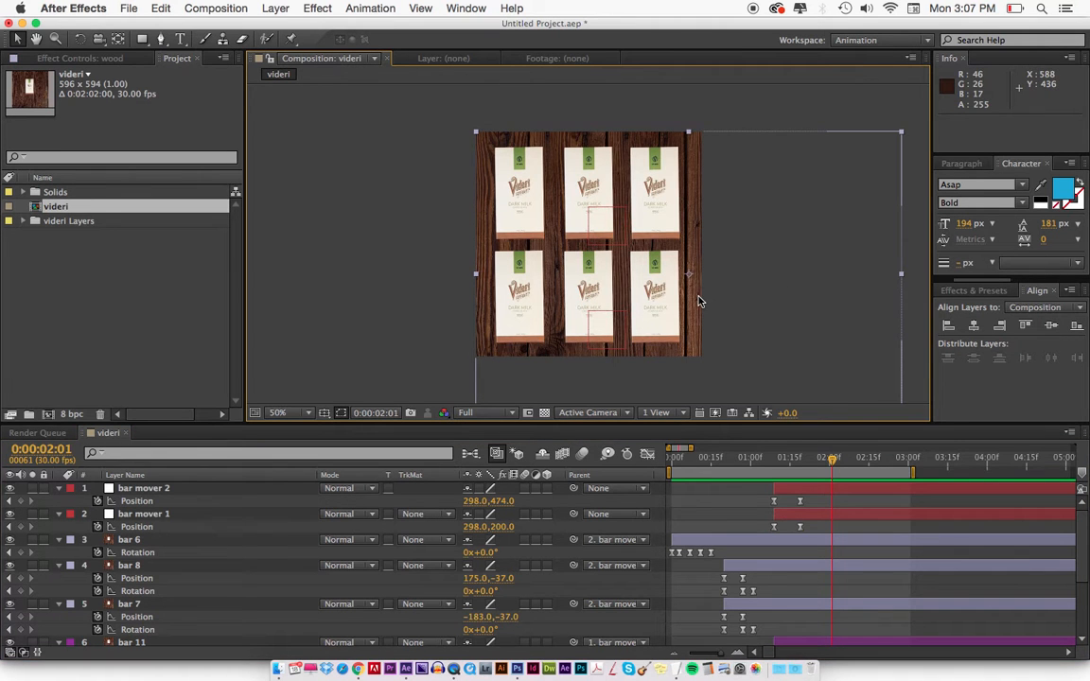
pyautogui.press('super+shift+a')
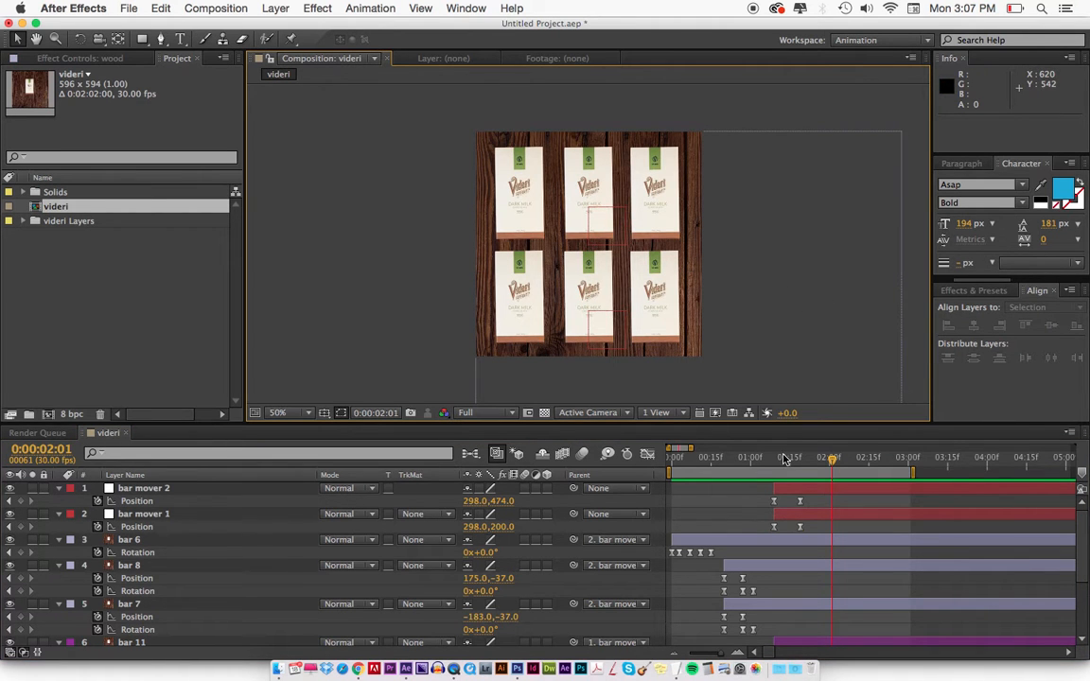
pyautogui.moveTo(828, 459); pyautogui.dragTo(859, 461)
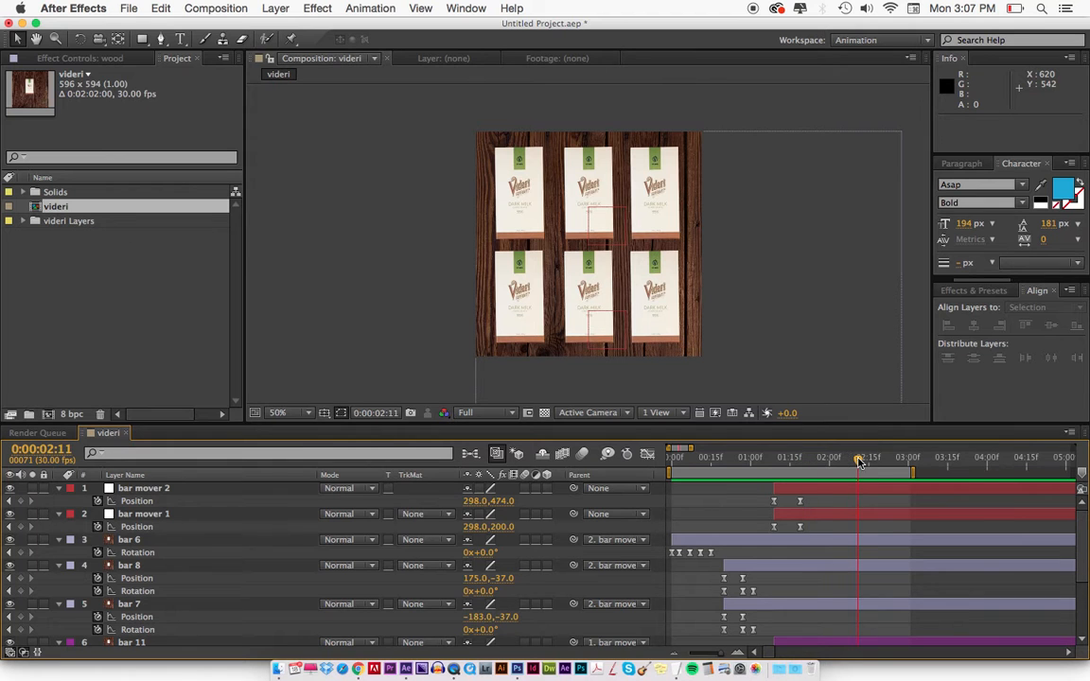
pyautogui.press('super+t')
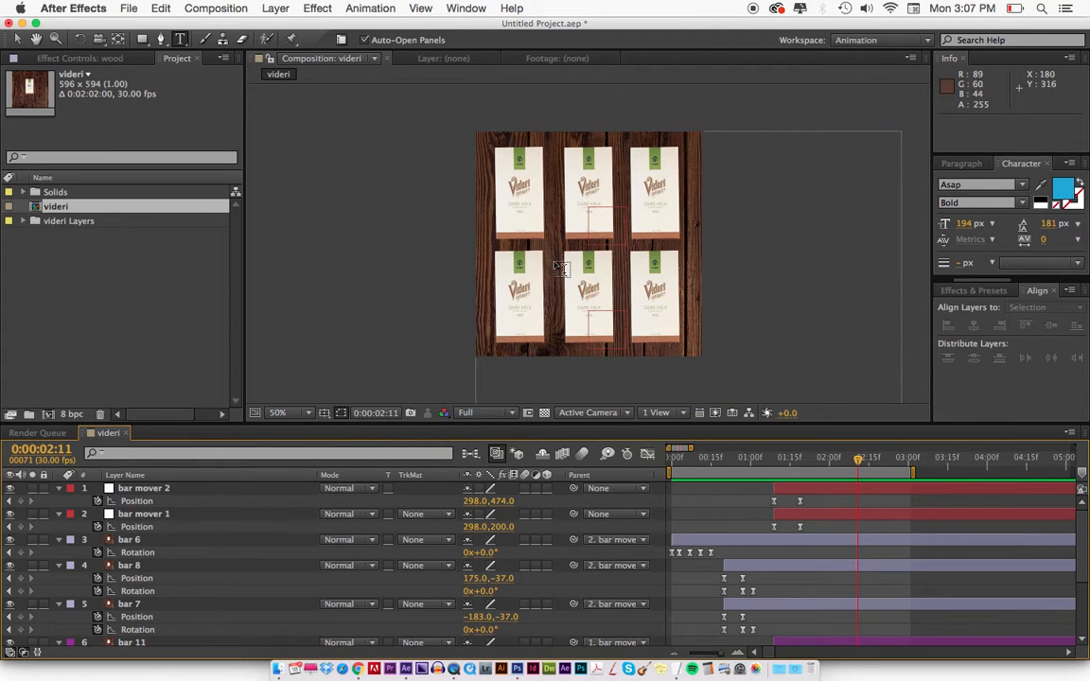
pyautogui.click(561, 268)
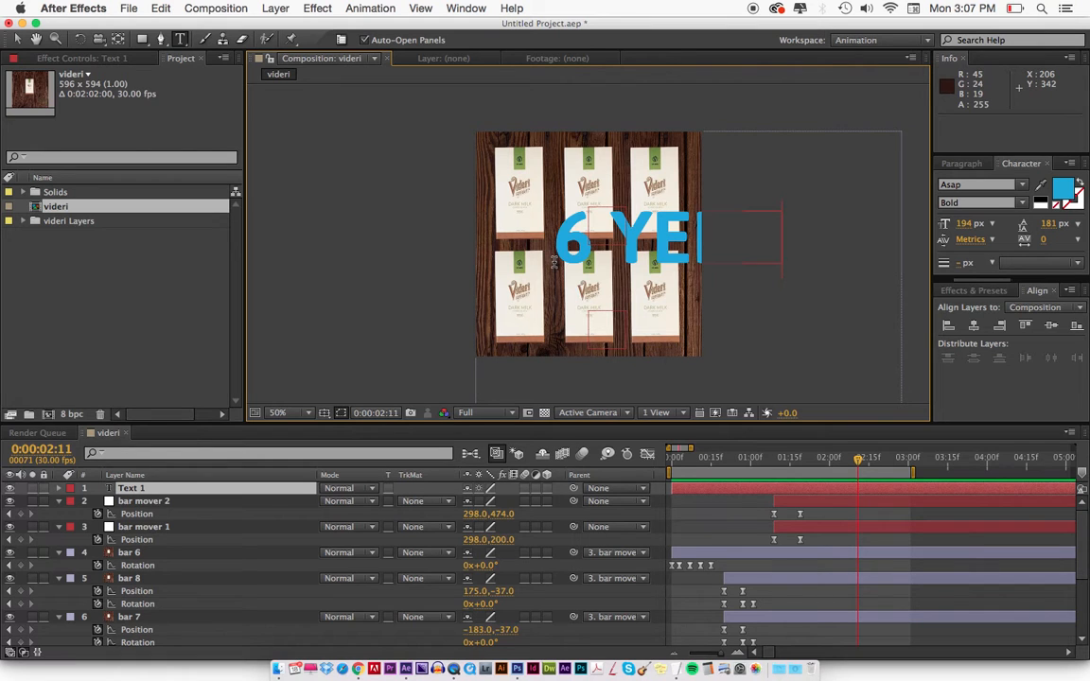
pyautogui.press('super+a')
pyautogui.write('6')
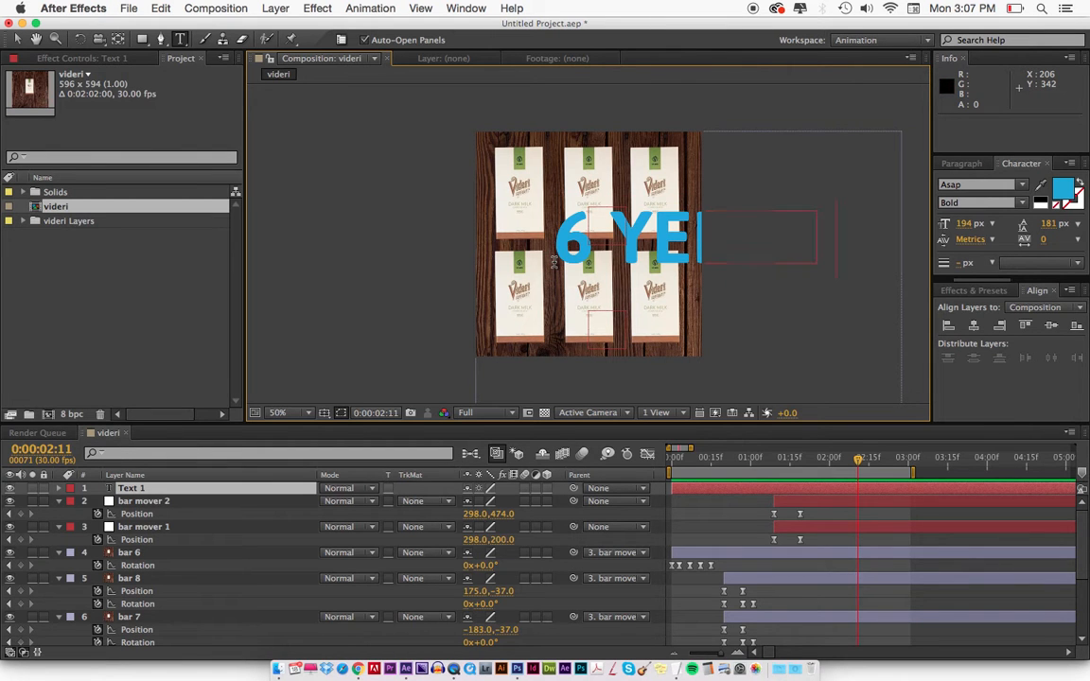
pyautogui.press('super+Return')
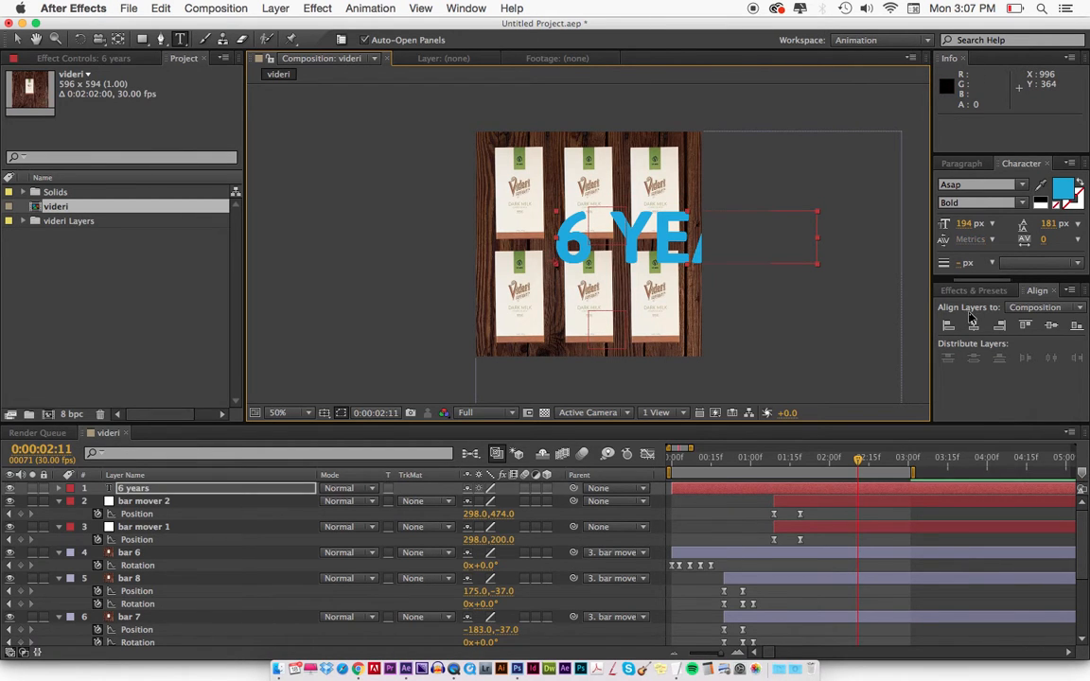
# Center the 6 YEARS text horizontally in the composition and change its fill color to white (FFFFFF).
pyautogui.press('v')
pyautogui.click(972, 325)
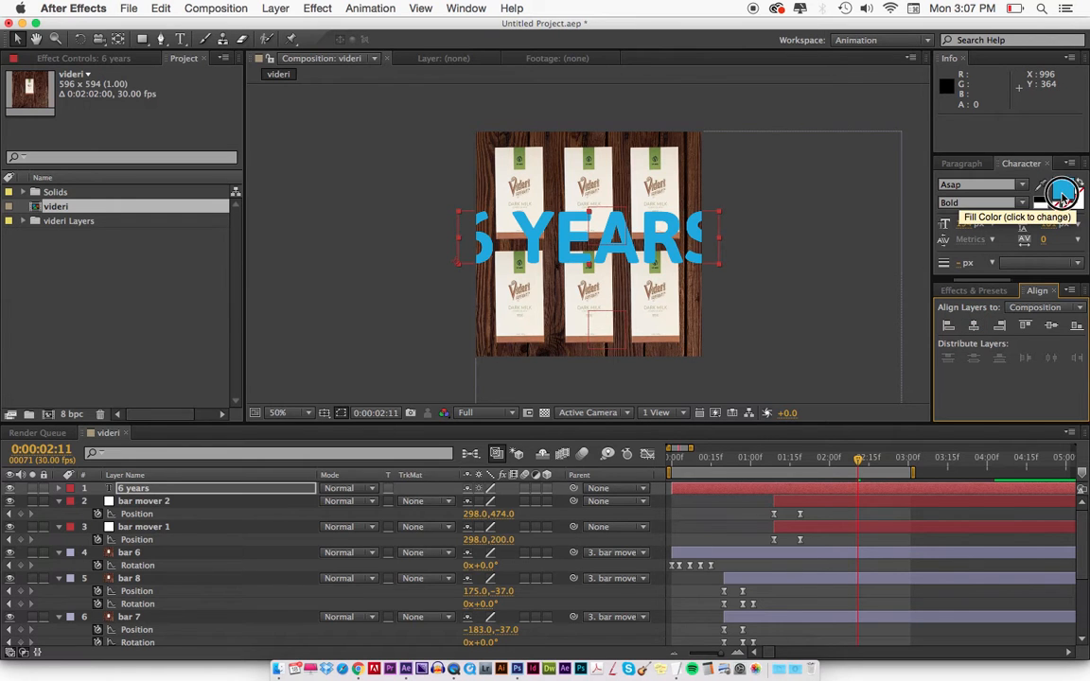
pyautogui.click(1063, 188)
pyautogui.moveTo(197, 449); pyautogui.dragTo(158, 383)
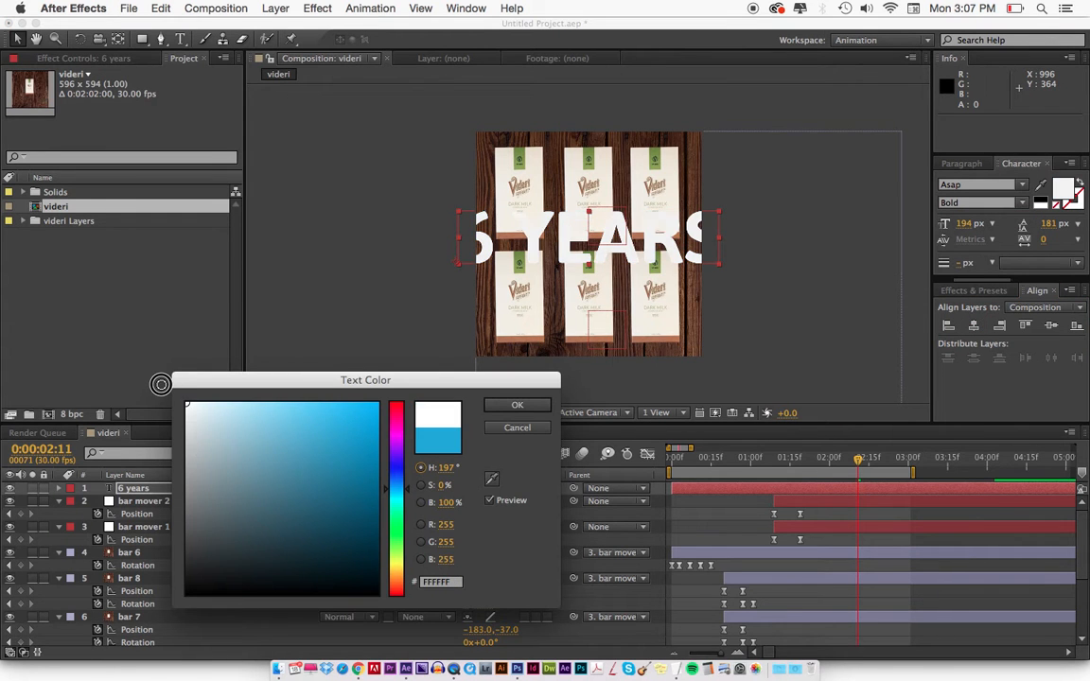
pyautogui.click(516, 405)
# Set the 6 YEARS font size to 112 px and center the text horizontally in the composition again.
pyautogui.moveTo(957, 225); pyautogui.dragTo(936, 223)
pyautogui.moveTo(914, 224); pyautogui.dragTo(814, 206)
pyautogui.click(978, 324)
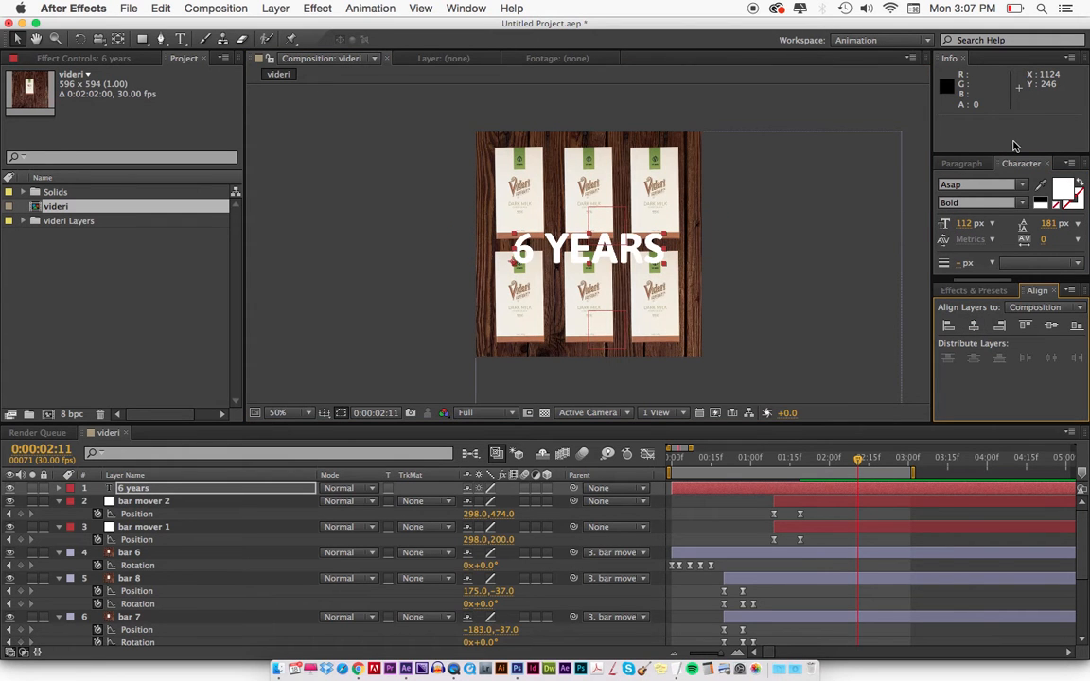
# Give the 6 YEARS text centered paragraph alignment and realign its layer to the composition's horizontal center.
pyautogui.click(961, 163)
pyautogui.click(983, 183)
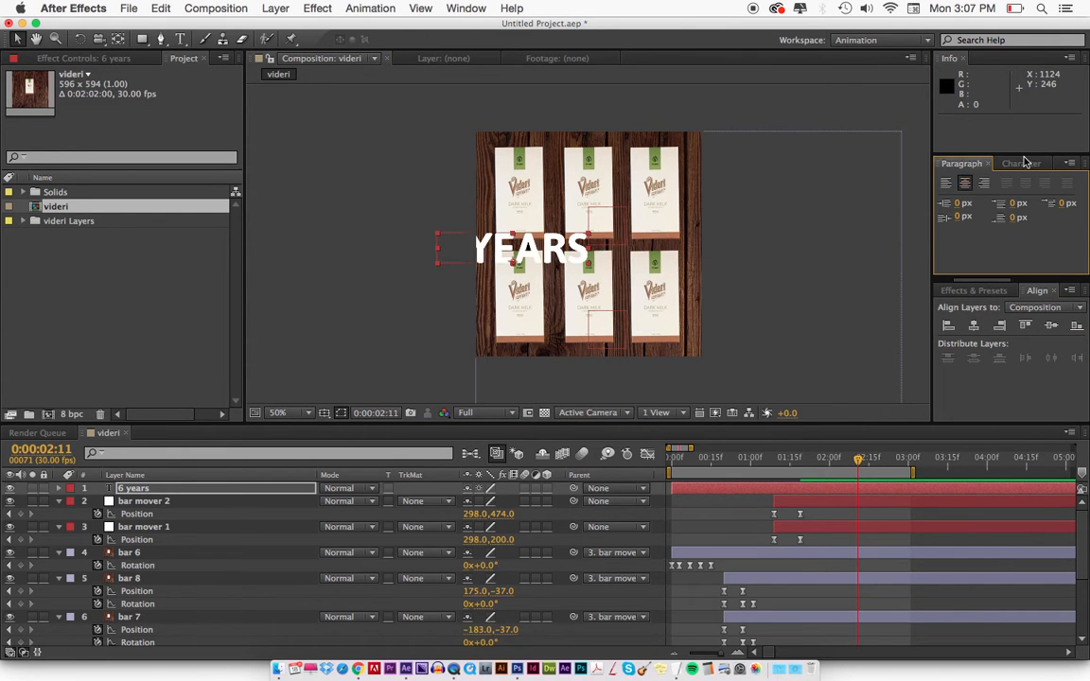
pyautogui.click(1020, 162)
pyautogui.click(975, 325)
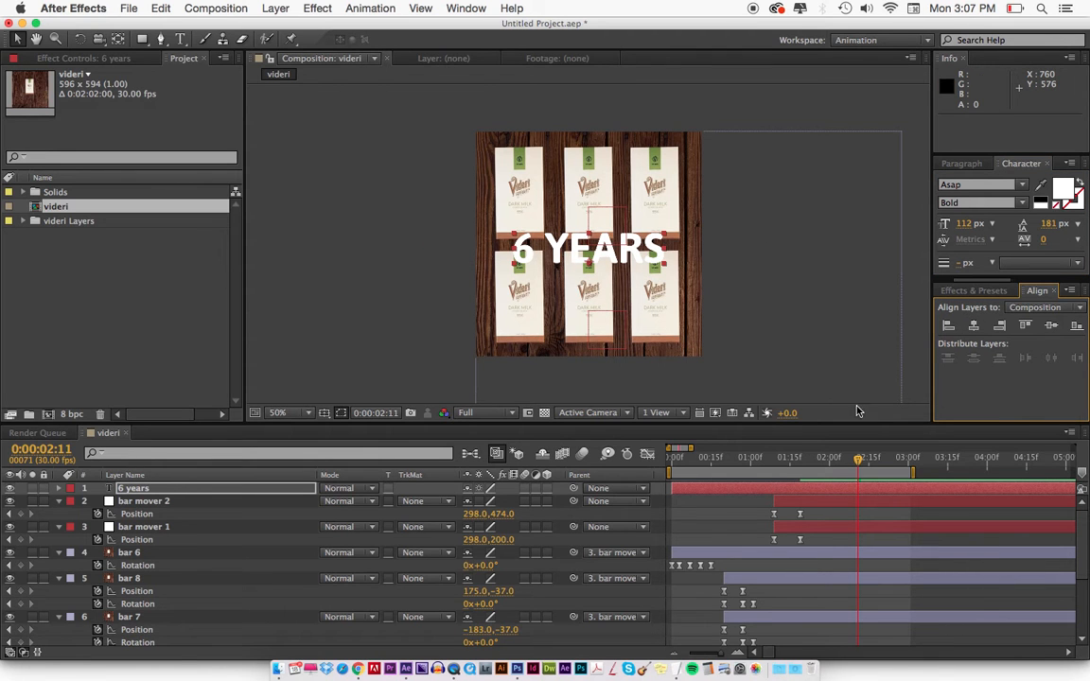
# Start the 6 years layer at 0:00:02:11 and add position keyframes to both bar mover nulls at 0:00:02:22.
pyautogui.click(847, 502)
pyautogui.moveTo(859, 459); pyautogui.dragTo(889, 463)
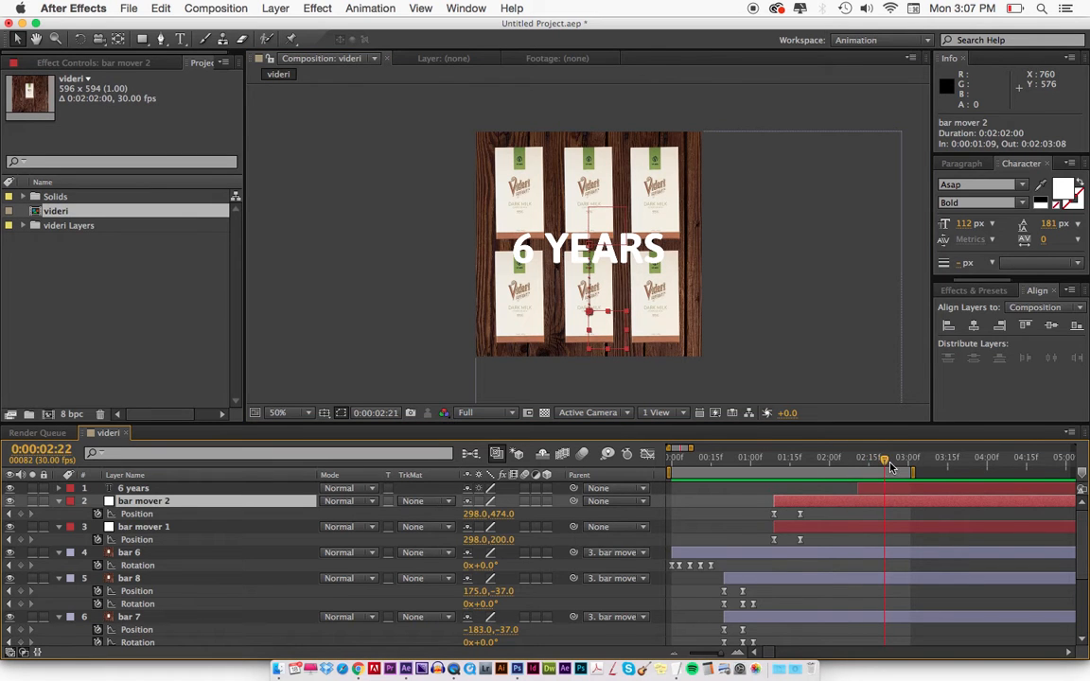
pyautogui.keyDown('shift'); pyautogui.click(881, 528); pyautogui.keyUp('shift')
pyautogui.hotkey('alt', 'shift', 'p')
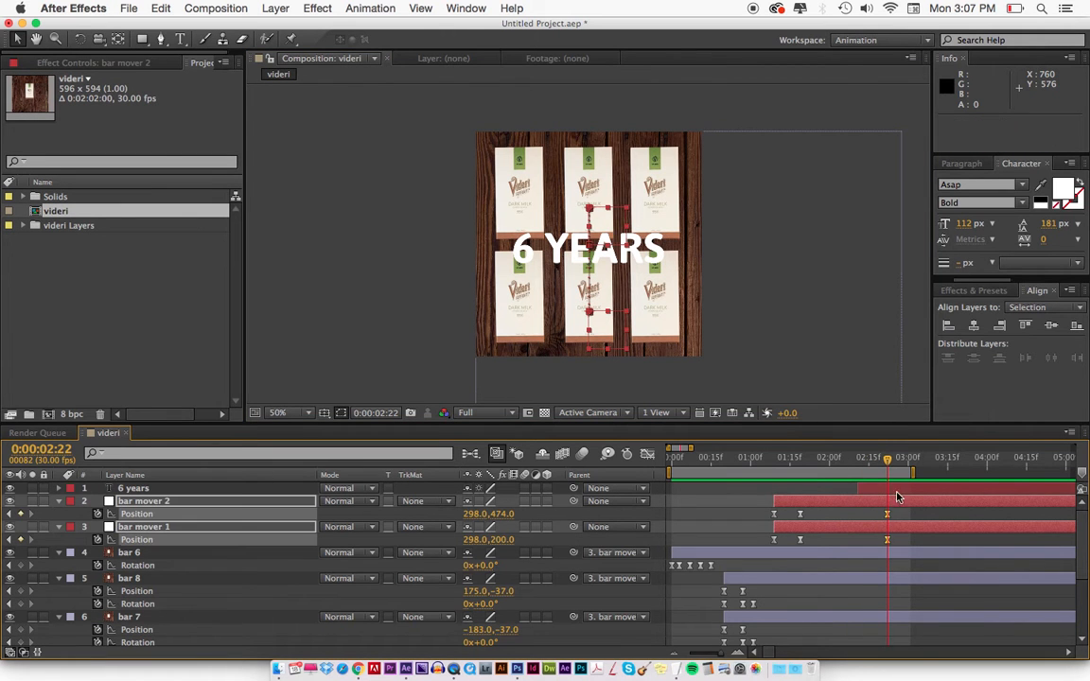
# At 0:00:03:02, set the Y position of bar mover 2 to 533 and of bar mover 1 to 116.
pyautogui.moveTo(887, 459); pyautogui.dragTo(916, 462)
pyautogui.moveTo(499, 514); pyautogui.dragTo(554, 515)
pyautogui.click(504, 542)
pyautogui.moveTo(504, 542); pyautogui.dragTo(438, 540)
# Nudge the 6 YEARS text up 10 px and make its layer start at 0:00:03:02.
pyautogui.click(878, 491)
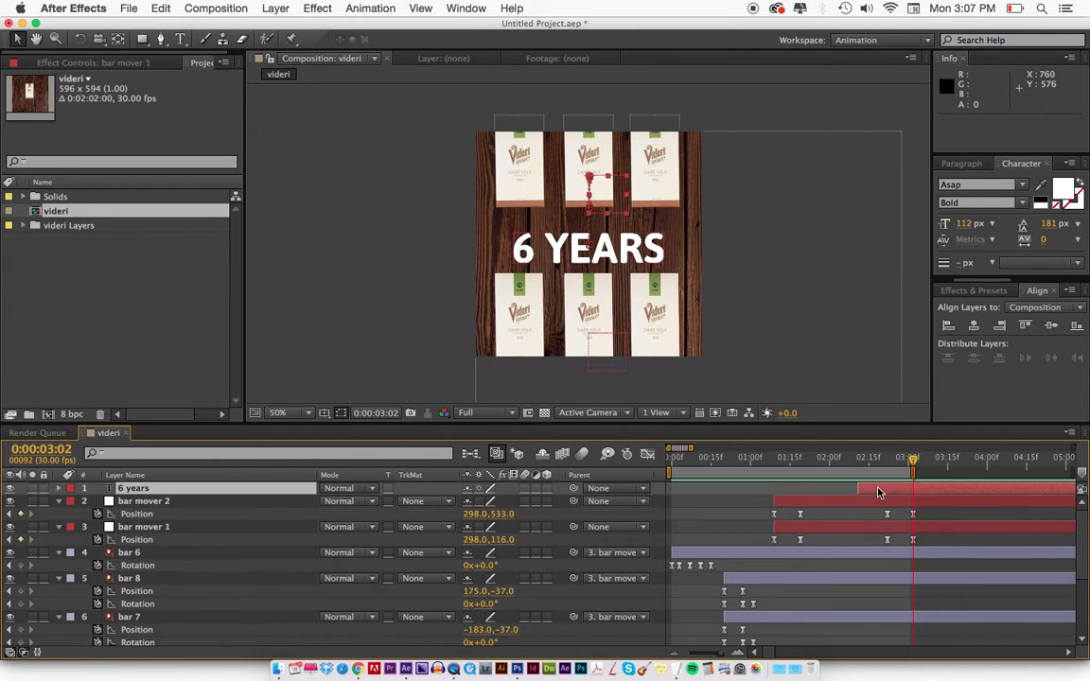
pyautogui.hotkey('shift', 'Up')
# Extend the work area to about 0:00:03:24 and preview the full animation.
pyautogui.moveTo(835, 457); pyautogui.dragTo(977, 470)
pyautogui.press('KP_0')
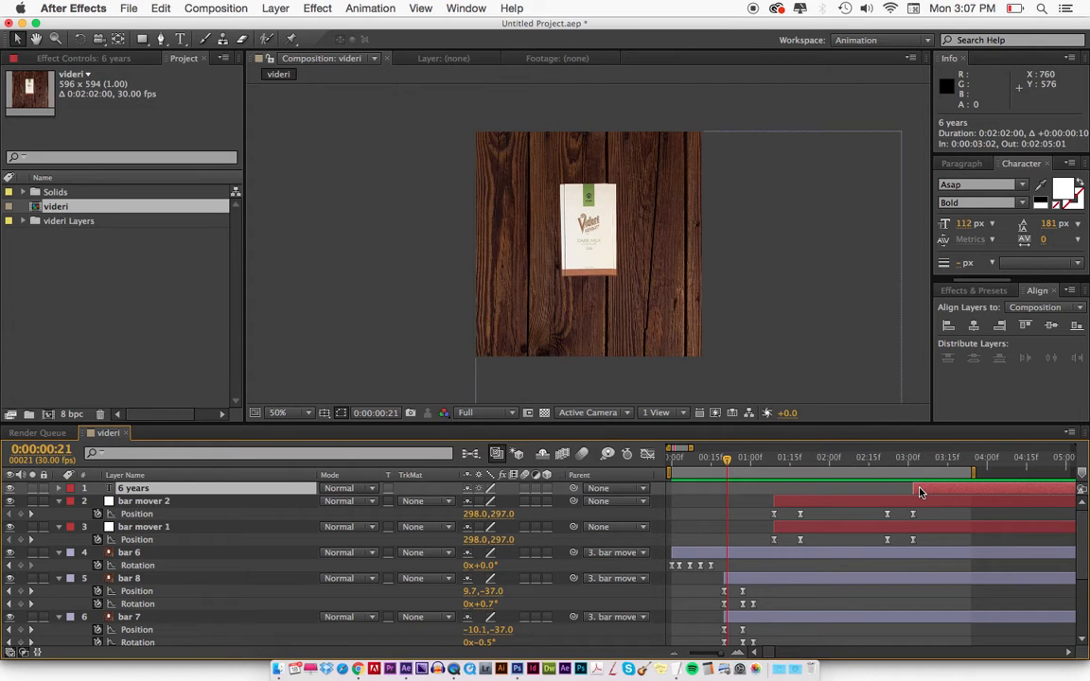
pyautogui.press('KP_0')
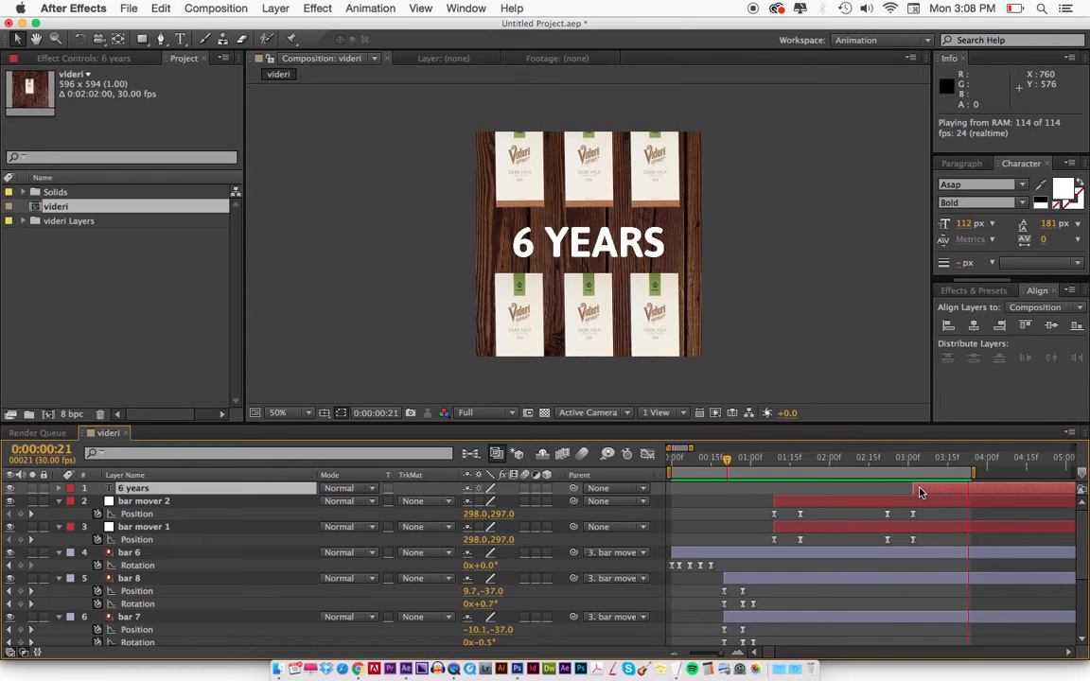
pyautogui.press('j')
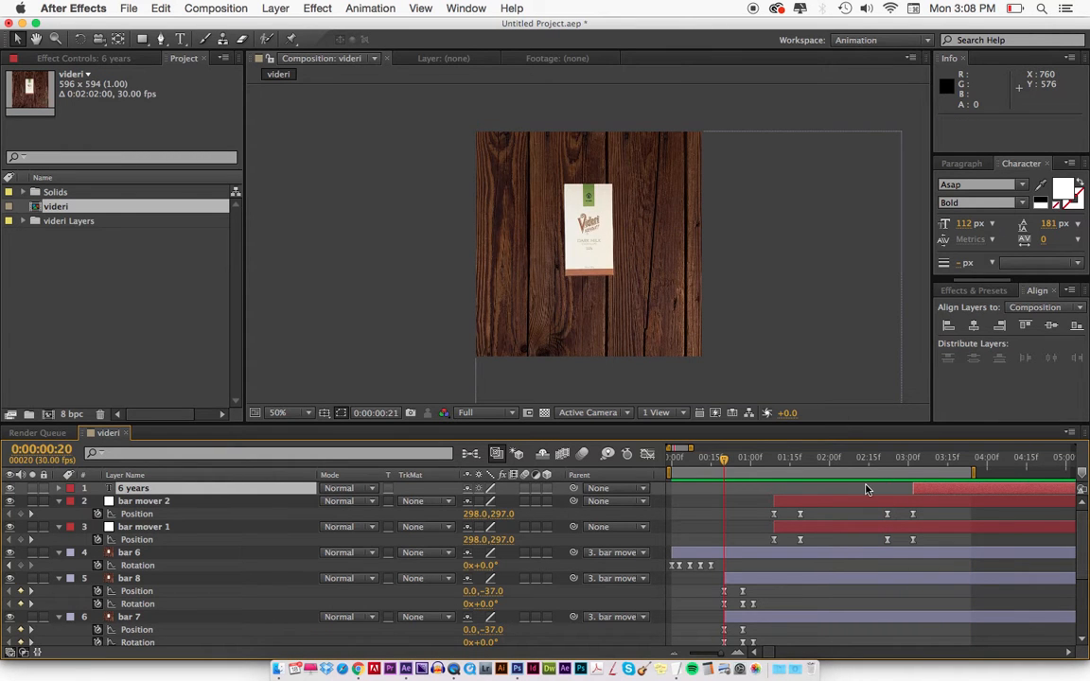
# Hide the text, null and bar layers, leaving only the wood background showing.
pyautogui.press('-')
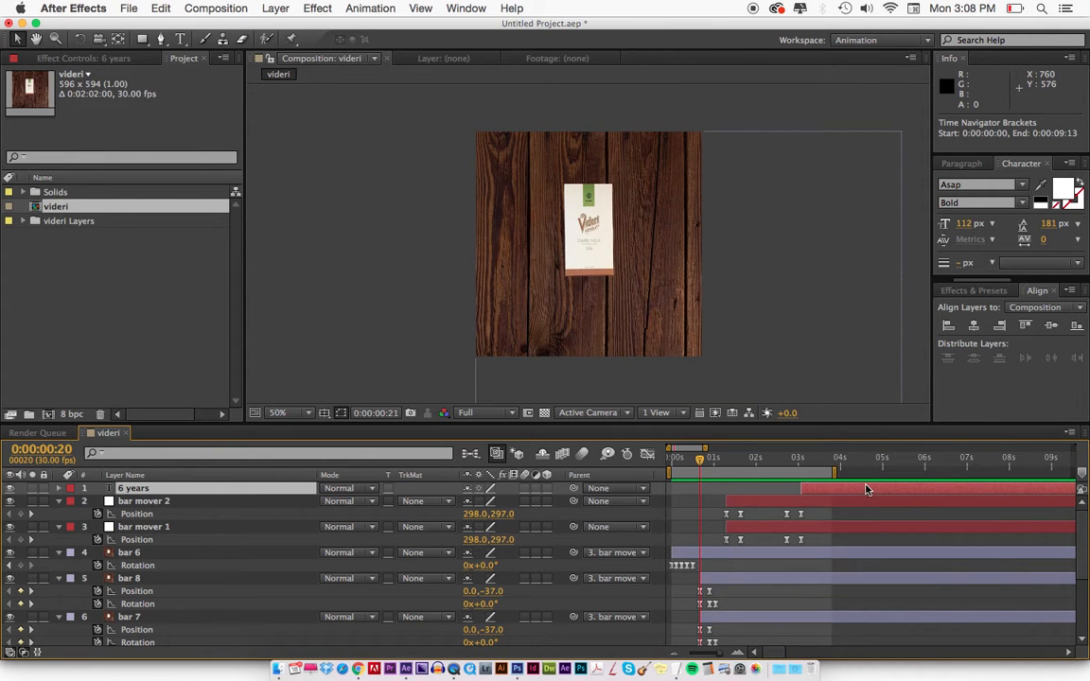
pyautogui.click(757, 500)
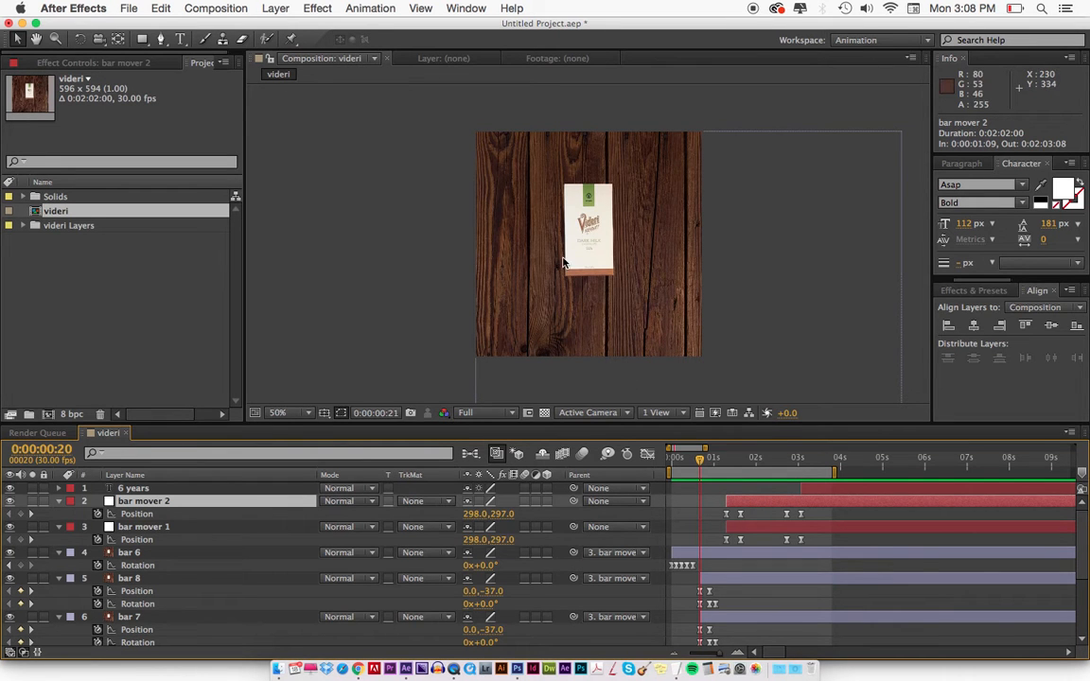
pyautogui.press('super+a')
pyautogui.click(10, 489)
pyautogui.click(563, 288)
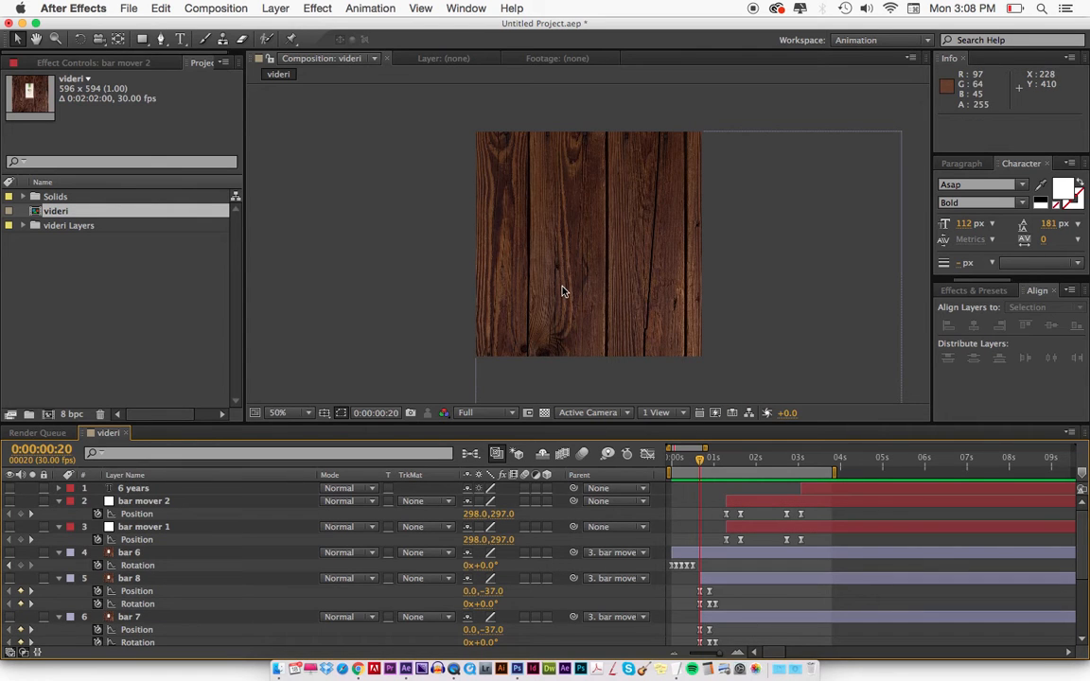
# Add a new white text layer over the wood background containing the contact e-mail address.
pyautogui.press('super+t')
pyautogui.click(534, 241)
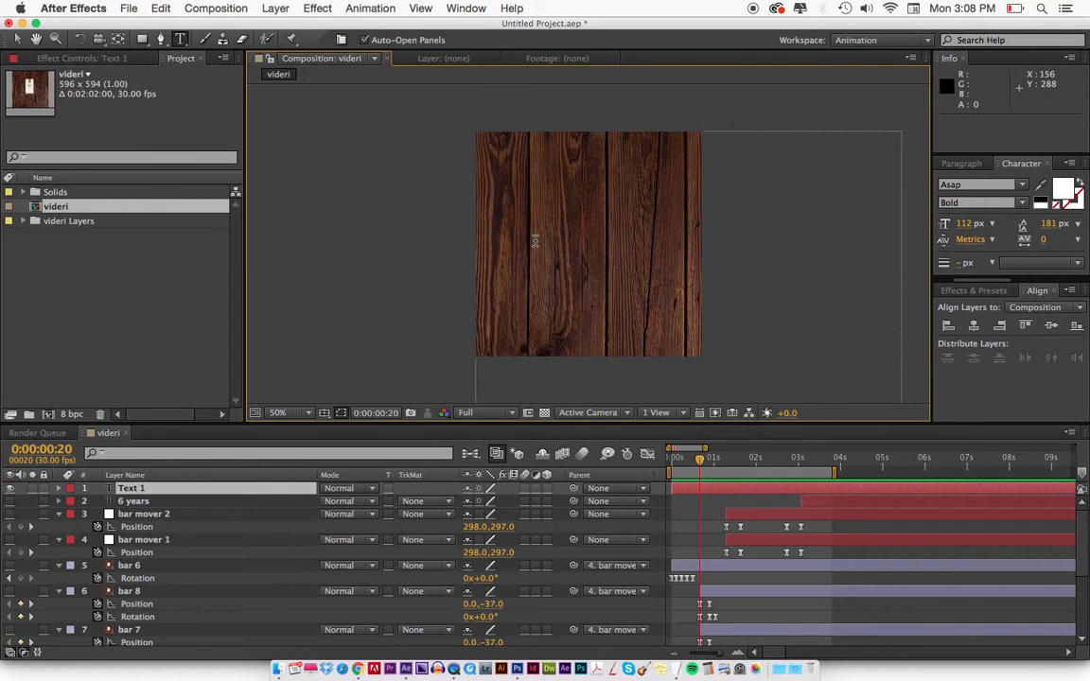
pyautogui.write('MIKE')
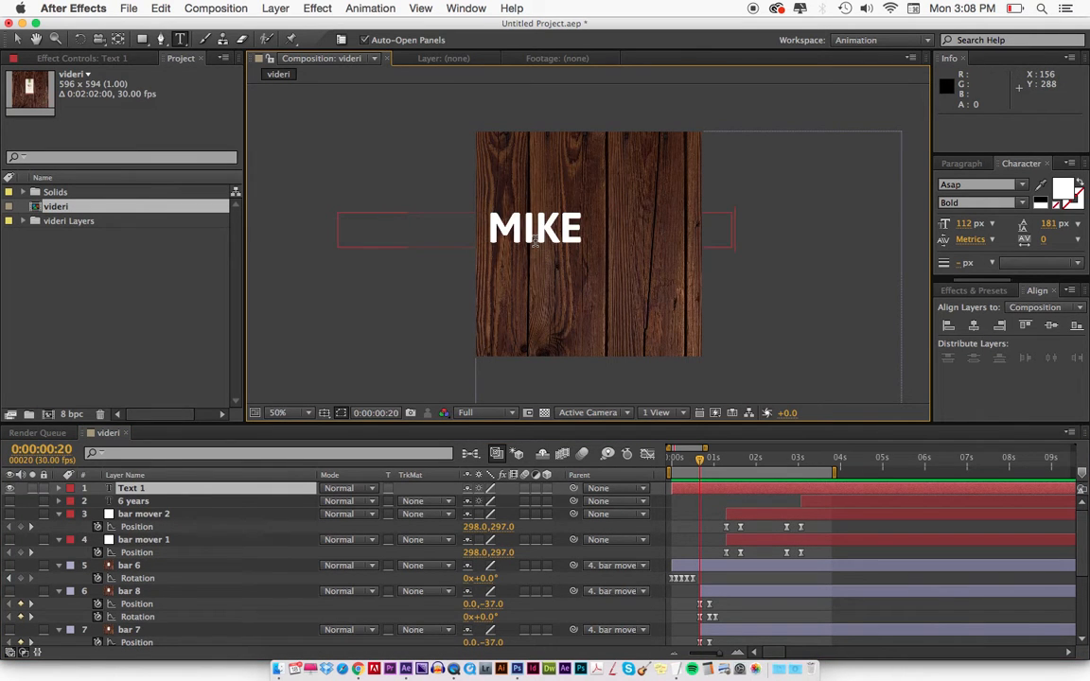
# Set the e-mail text's font size to 49 px and center it horizontally in the composition.
pyautogui.press('super+a')
pyautogui.moveTo(964, 223); pyautogui.dragTo(923, 230)
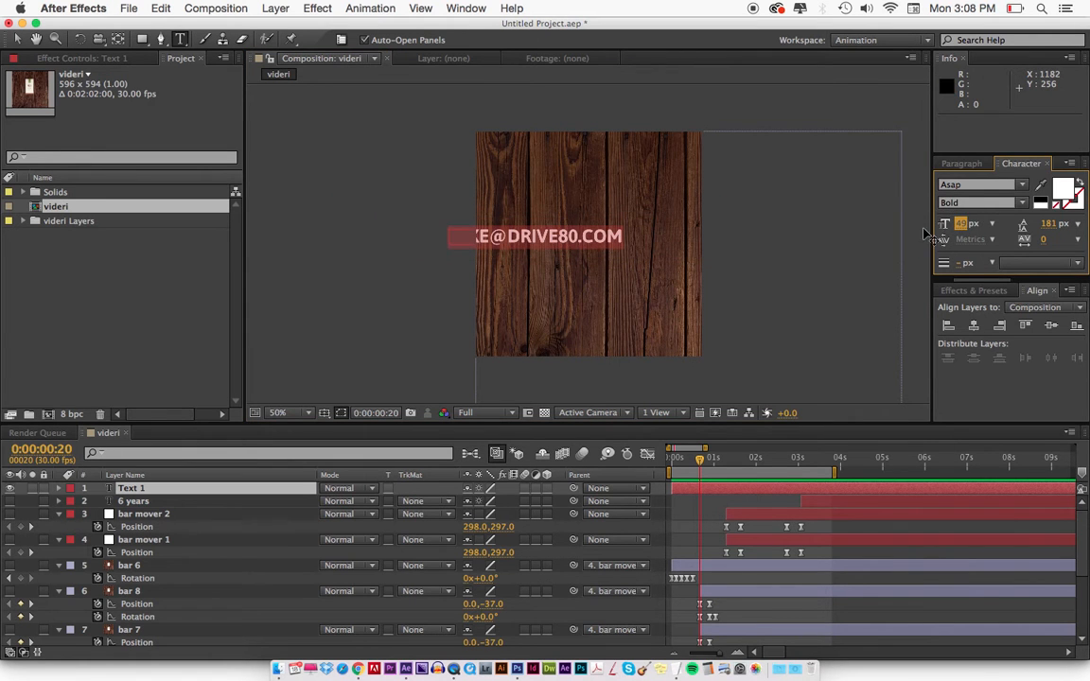
pyautogui.press('super+Return')
pyautogui.click(974, 325)
pyautogui.press('v')
pyautogui.click(822, 247)
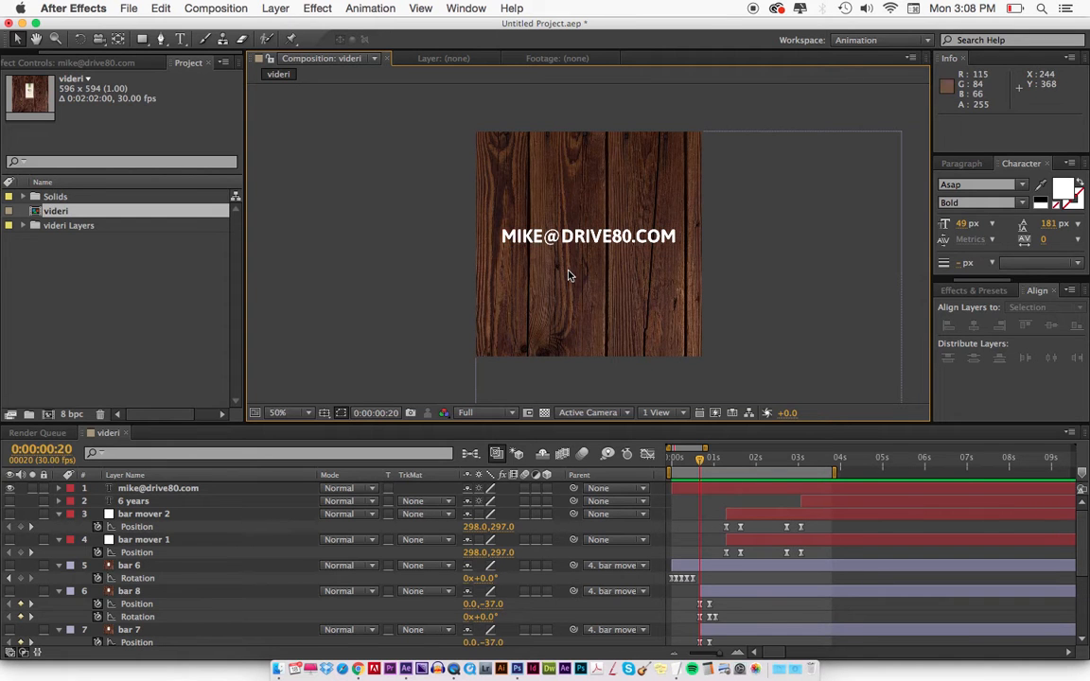
pyautogui.press('.')
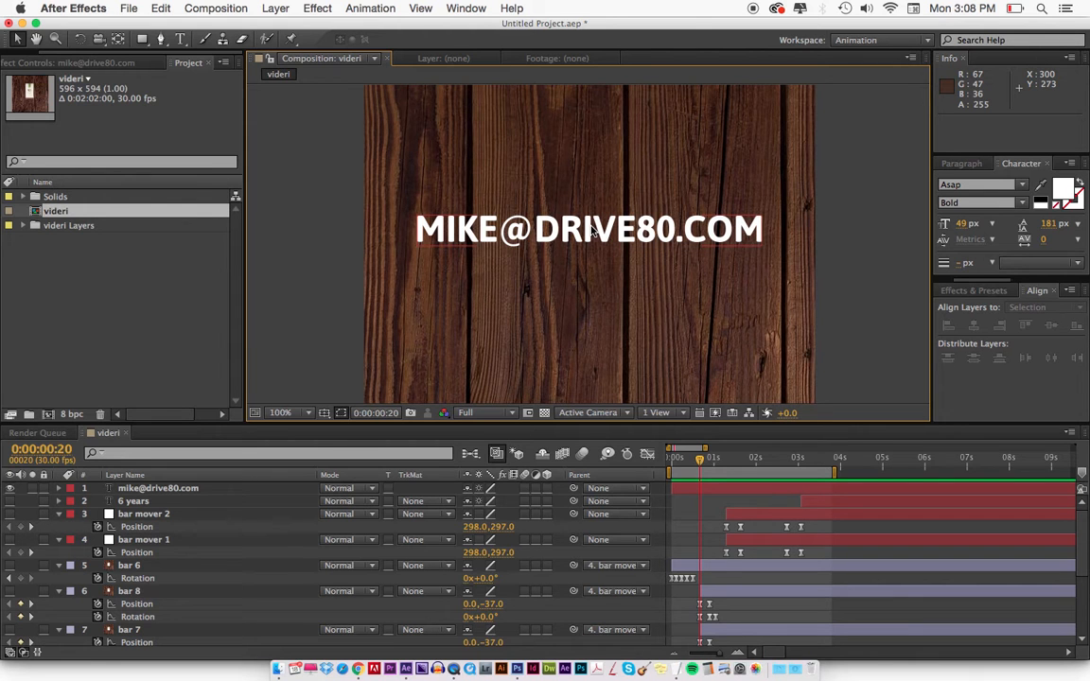
pyautogui.click(544, 222)
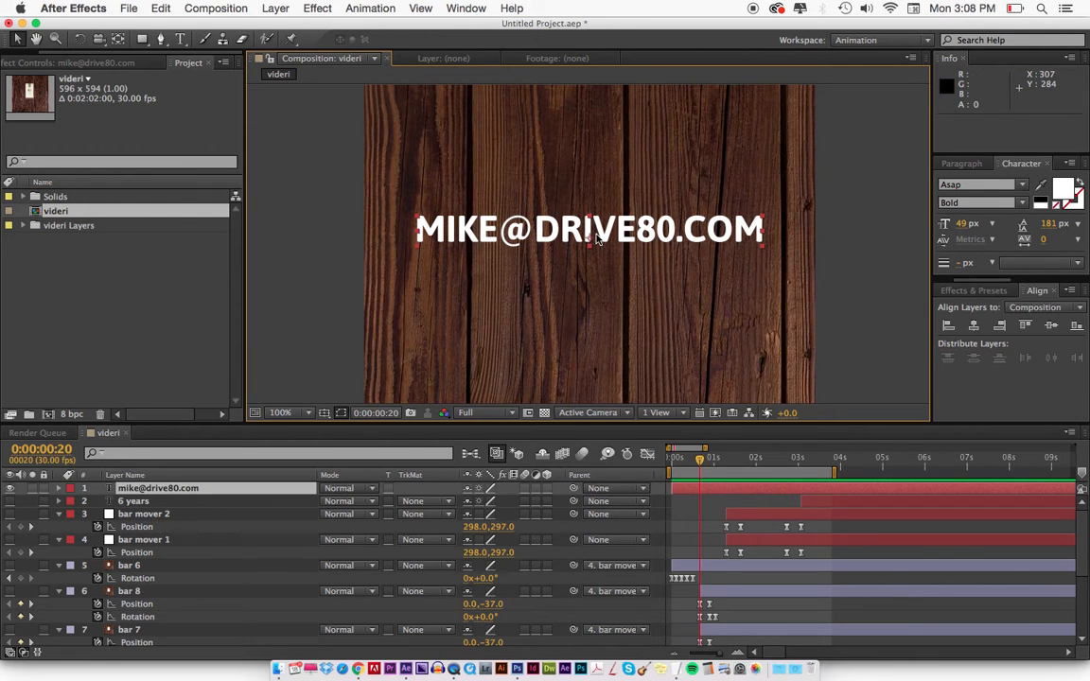
pyautogui.click(876, 227)
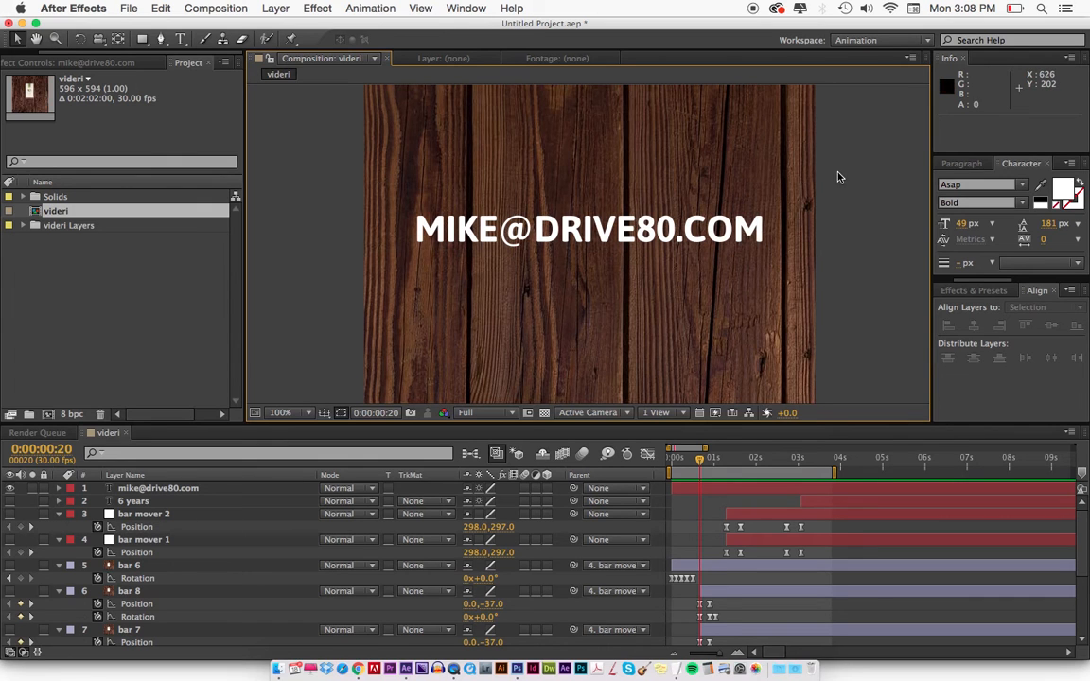